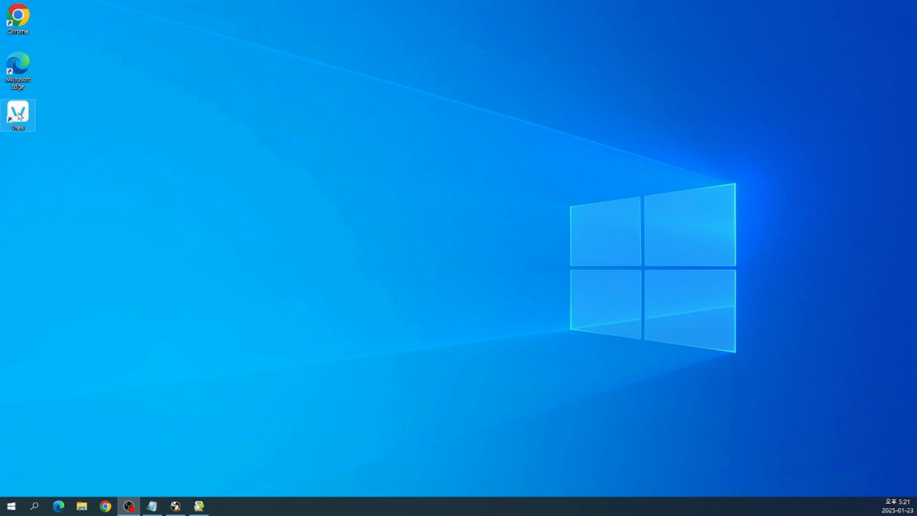
# Launch Vrew from the desktop and dismiss the transition-effects announcement.
pyautogui.doubleClick(19, 116)
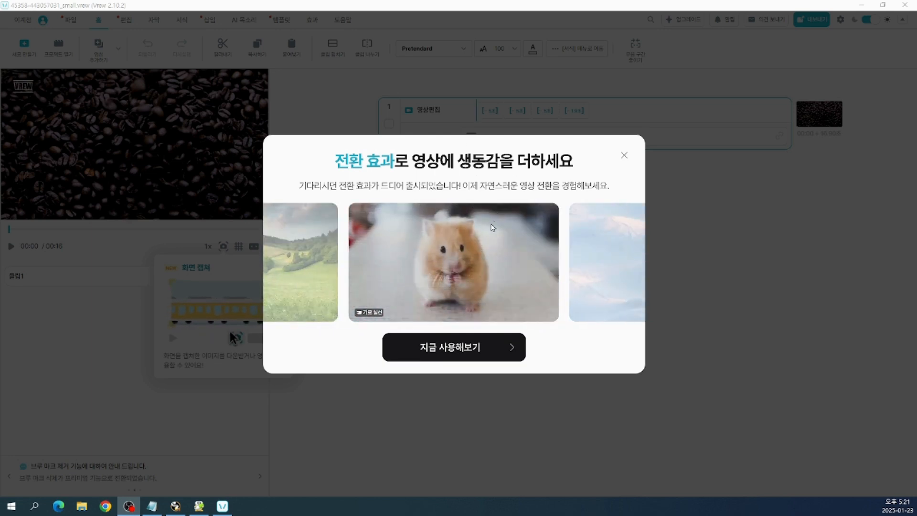
pyautogui.press('ctrl')
pyautogui.press('ctrl')
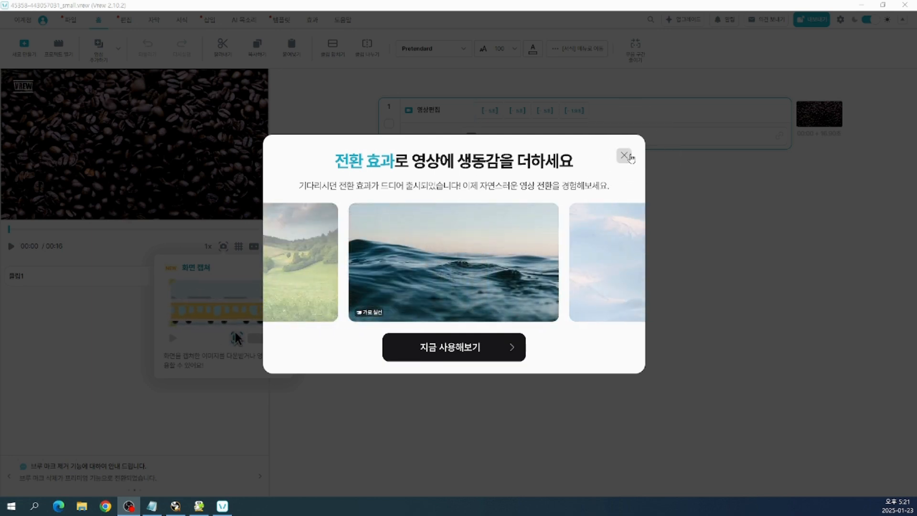
pyautogui.click(626, 155)
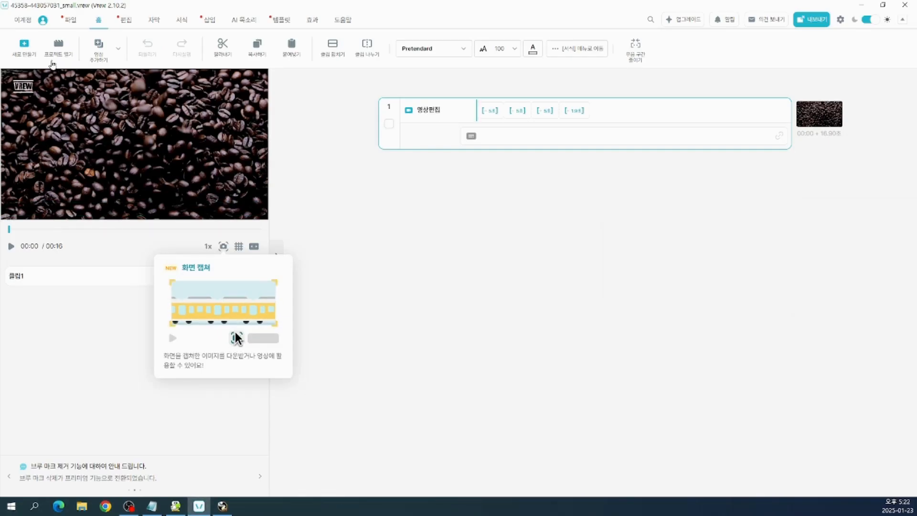
# Open the project "예제1 프로젝트" from the vrew folder in Downloads.
pyautogui.click(56, 53)
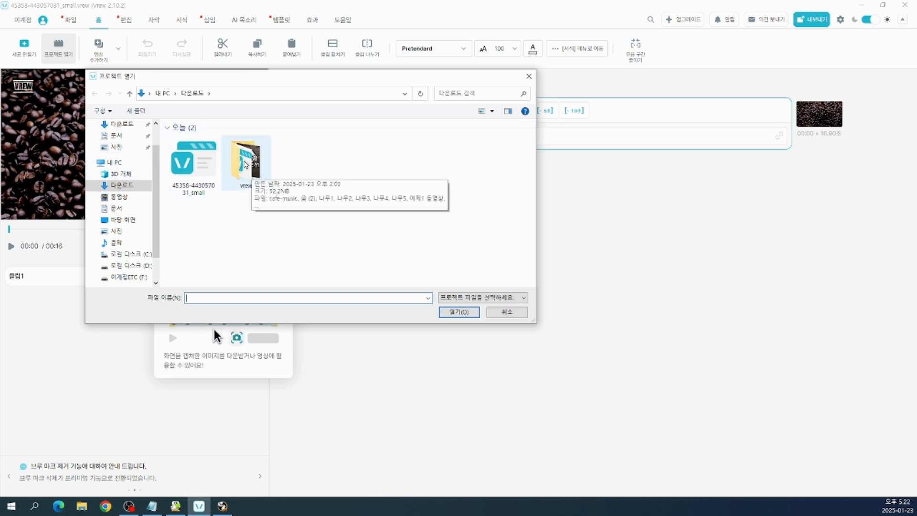
pyautogui.doubleClick(244, 164)
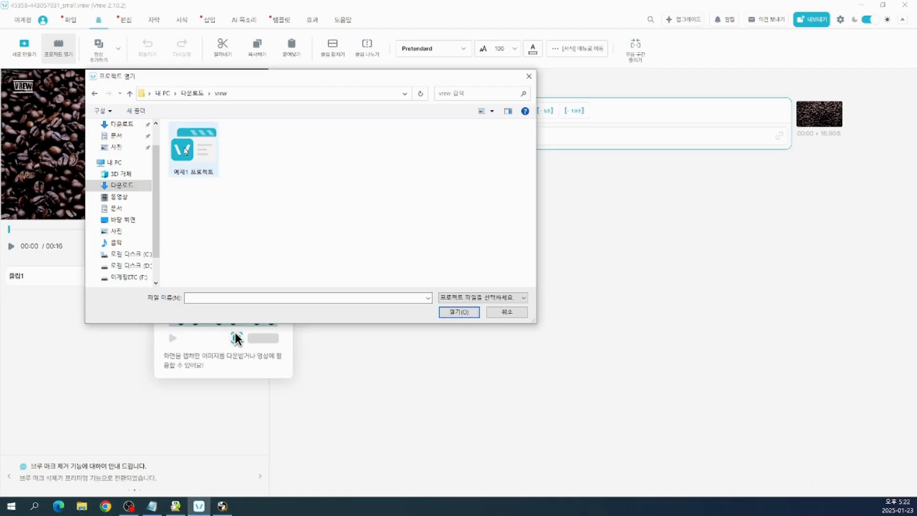
pyautogui.click(172, 113)
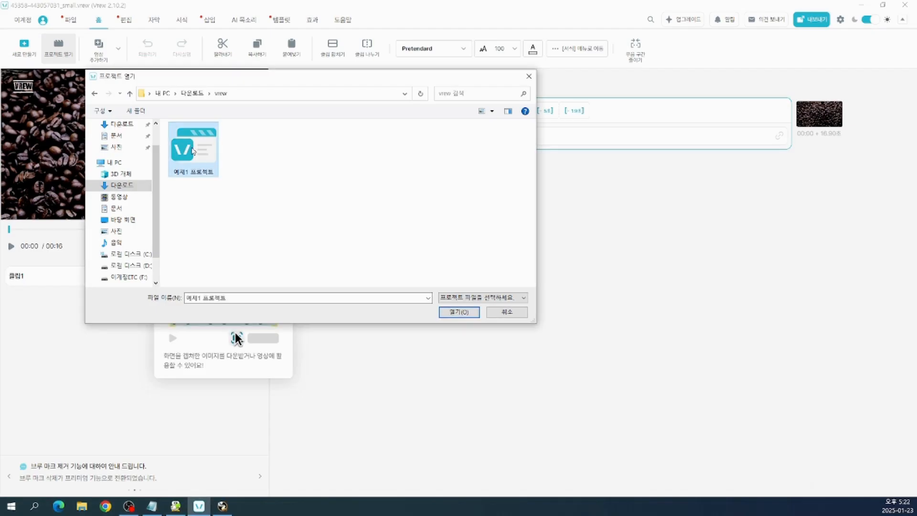
pyautogui.click(464, 313)
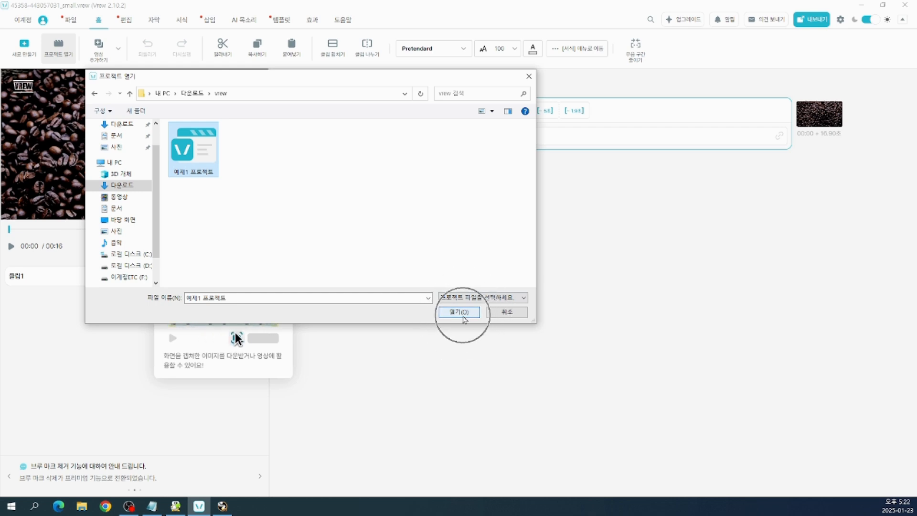
pyautogui.click(459, 312)
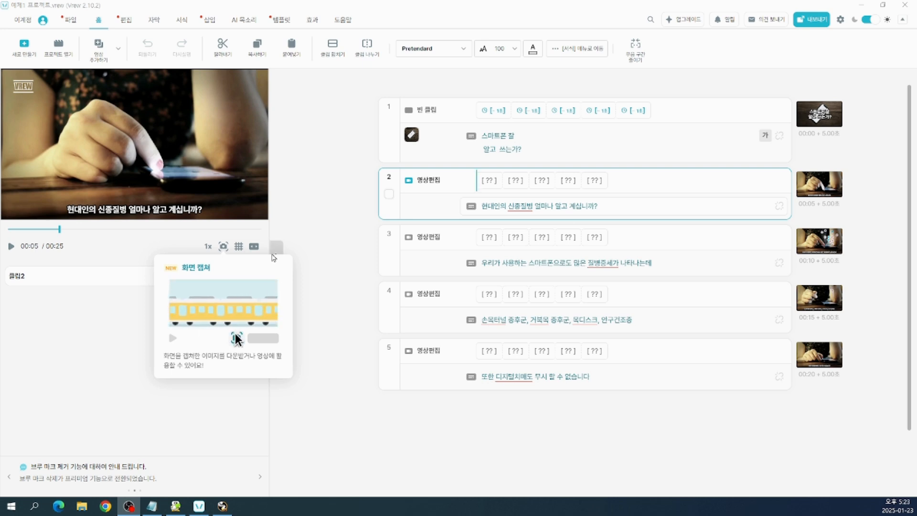
# Capture clip 2's preview frame to the clipboard, and bring up the formatting options for clip 1's title text.
pyautogui.click(224, 247)
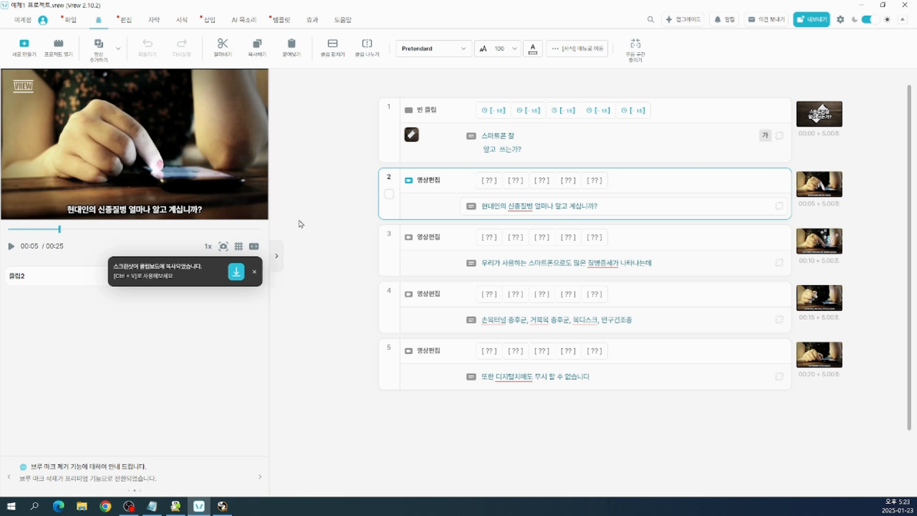
pyautogui.click(458, 114)
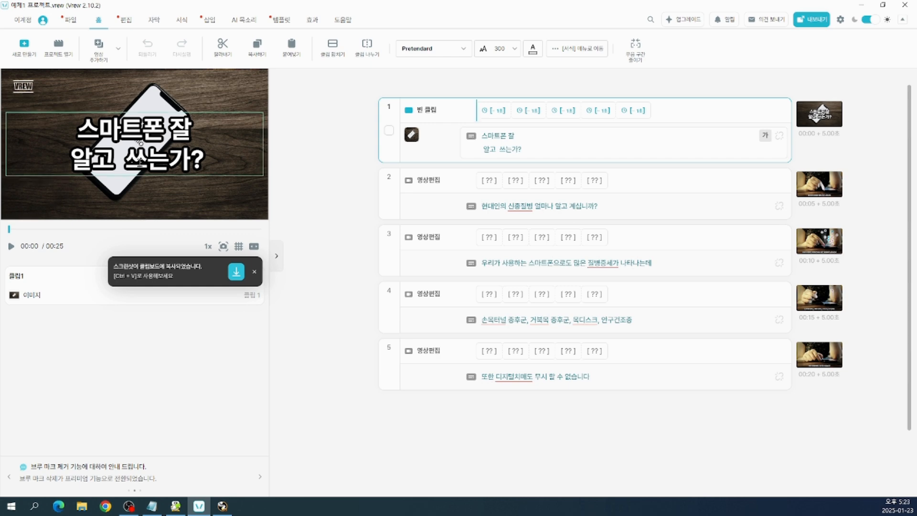
pyautogui.click(141, 142)
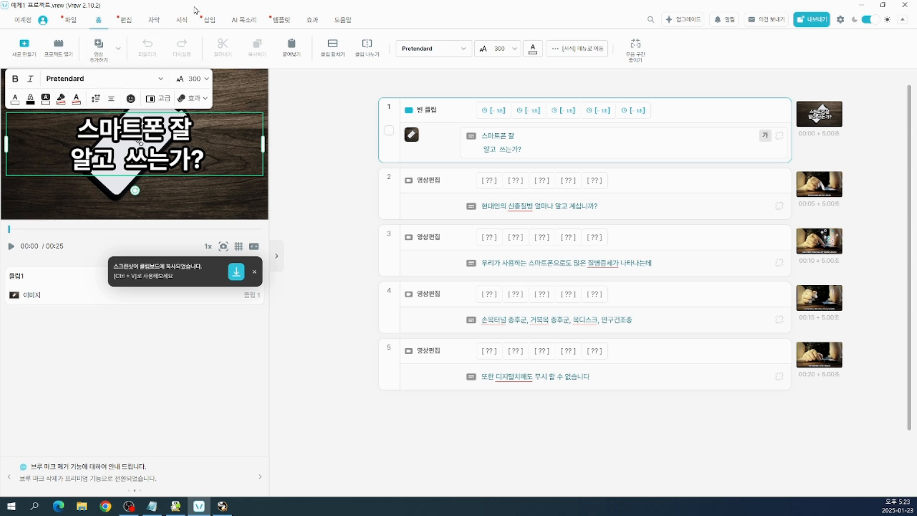
pyautogui.click(184, 21)
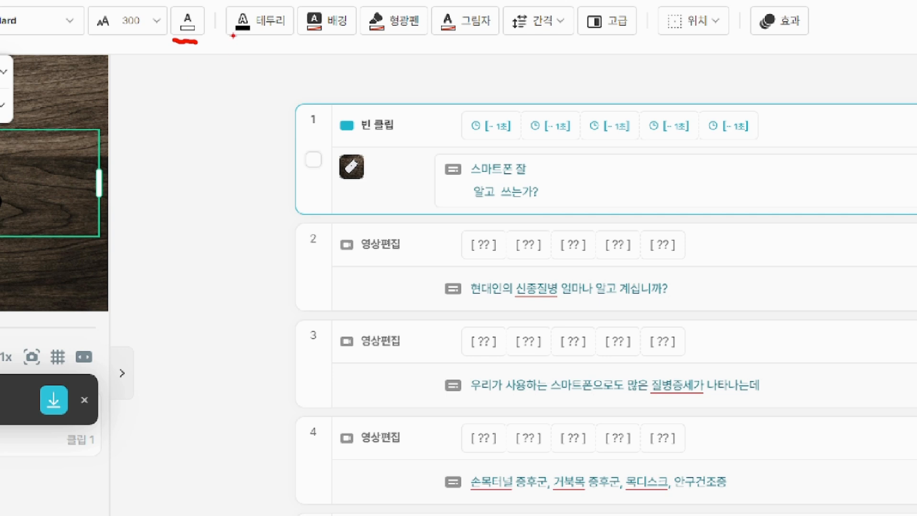
pyautogui.moveTo(233, 36); pyautogui.dragTo(288, 40)
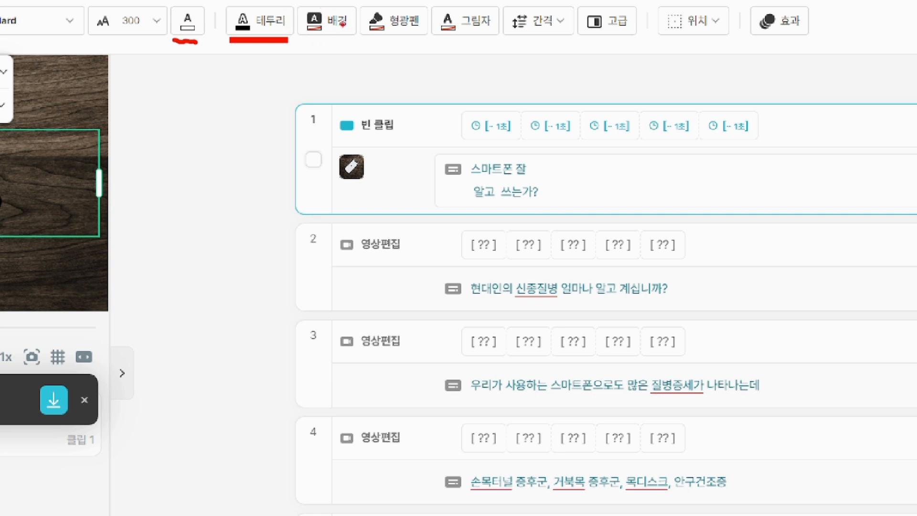
pyautogui.moveTo(308, 40); pyautogui.dragTo(423, 41)
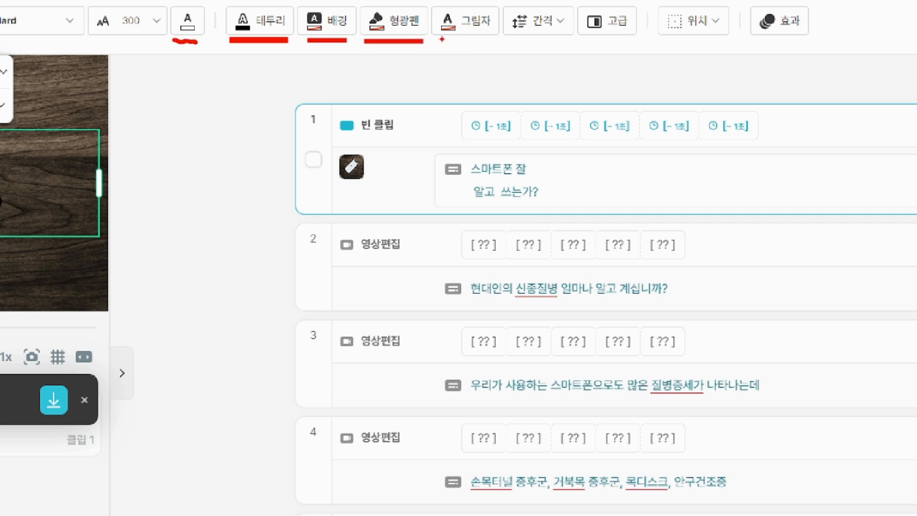
pyautogui.moveTo(442, 39); pyautogui.dragTo(488, 40)
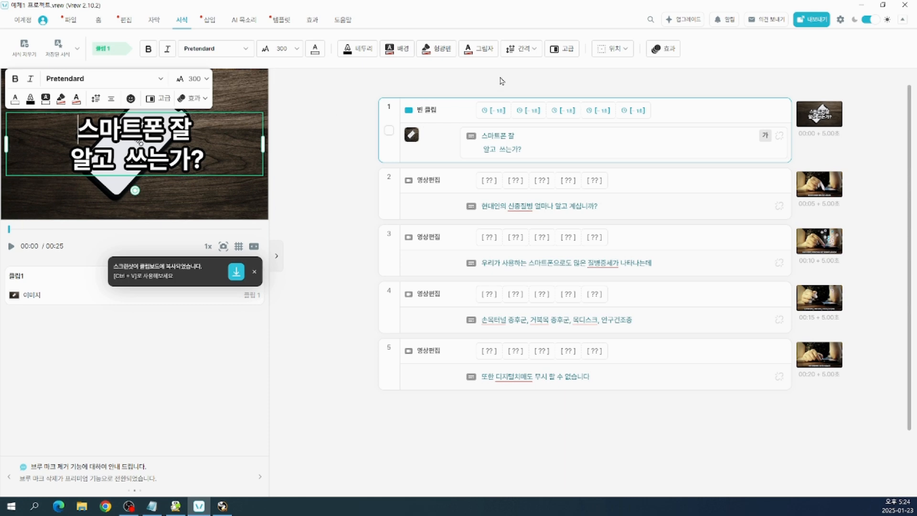
# Set clip 1's title text to line spacing 1.05 and letter spacing -0.01.
pyautogui.click(537, 56)
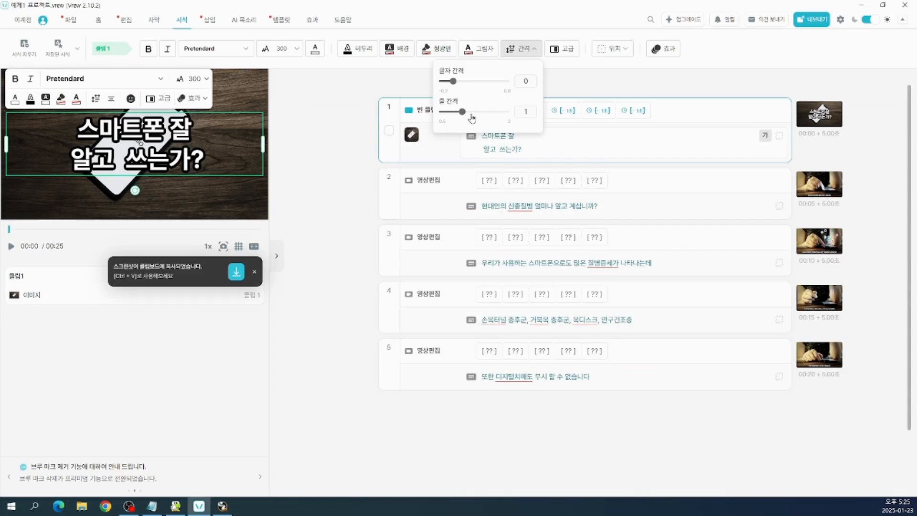
pyautogui.moveTo(463, 117)
pyautogui.mouseDown()
pyautogui.moveTo(485, 118)
pyautogui.moveTo(463, 117)
pyautogui.mouseUp()
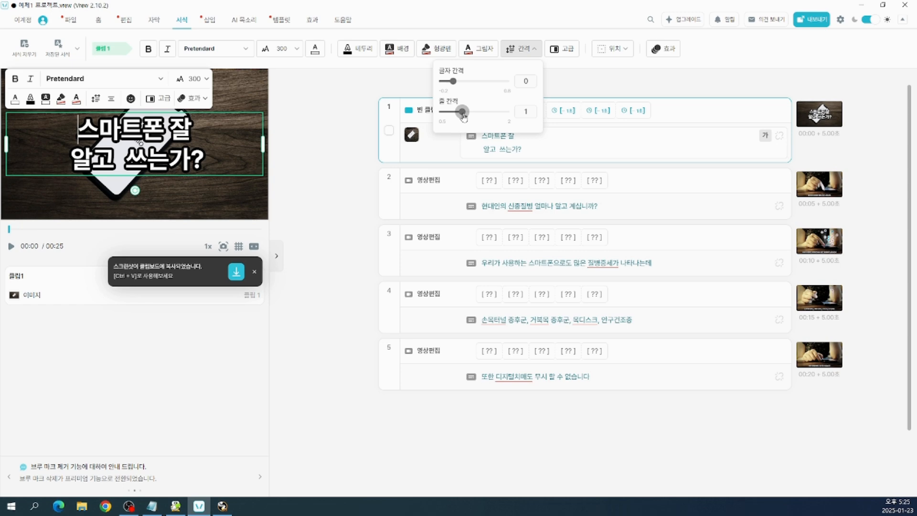
pyautogui.moveTo(463, 117); pyautogui.dragTo(466, 118)
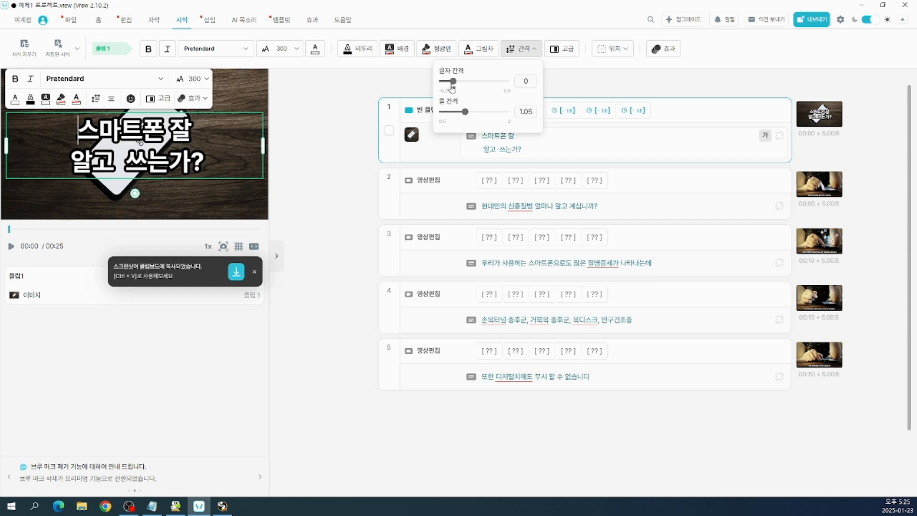
pyautogui.moveTo(453, 82); pyautogui.dragTo(454, 86)
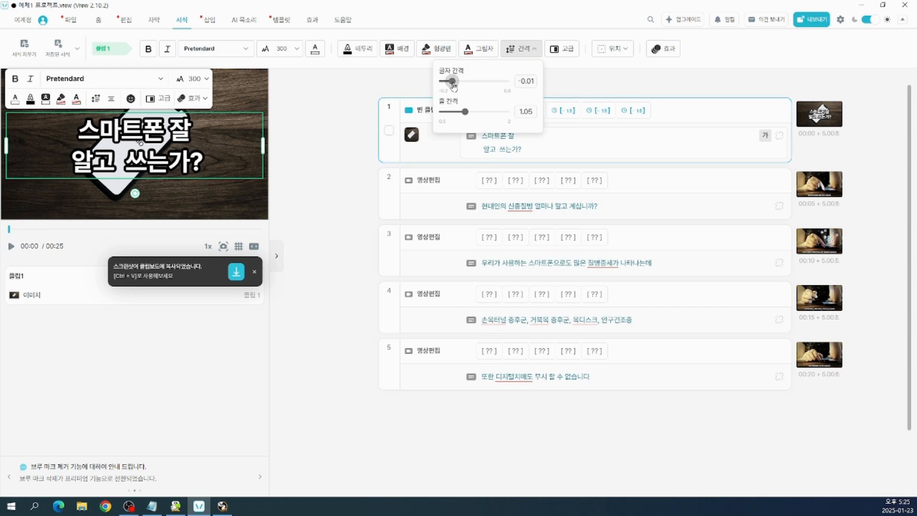
pyautogui.click(531, 51)
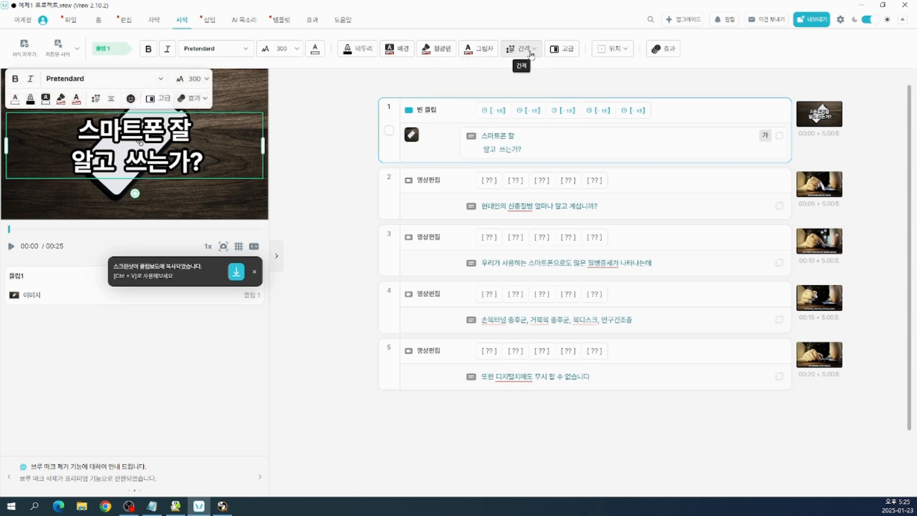
# Open the advanced formatting settings for clip 1 and examine the saved format, spacing and outline options.
pyautogui.click(565, 52)
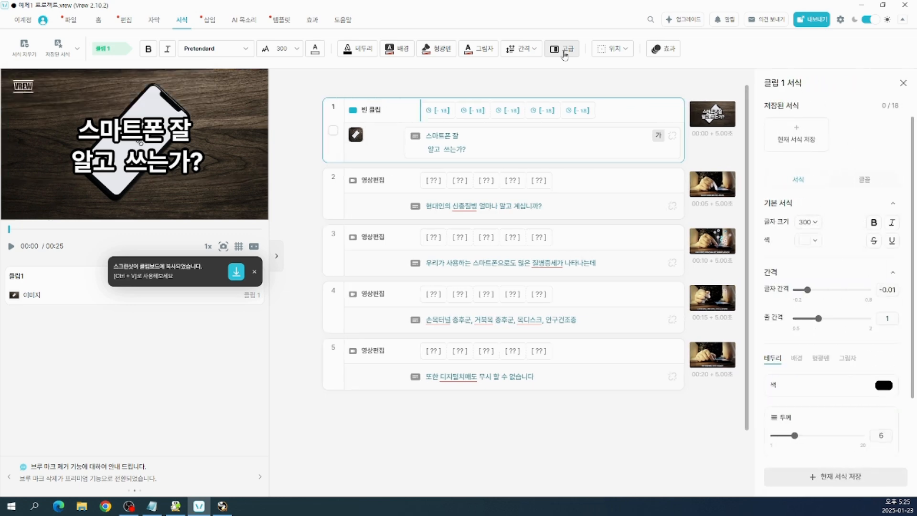
pyautogui.click(565, 53)
pyautogui.click(565, 53)
pyautogui.click(565, 54)
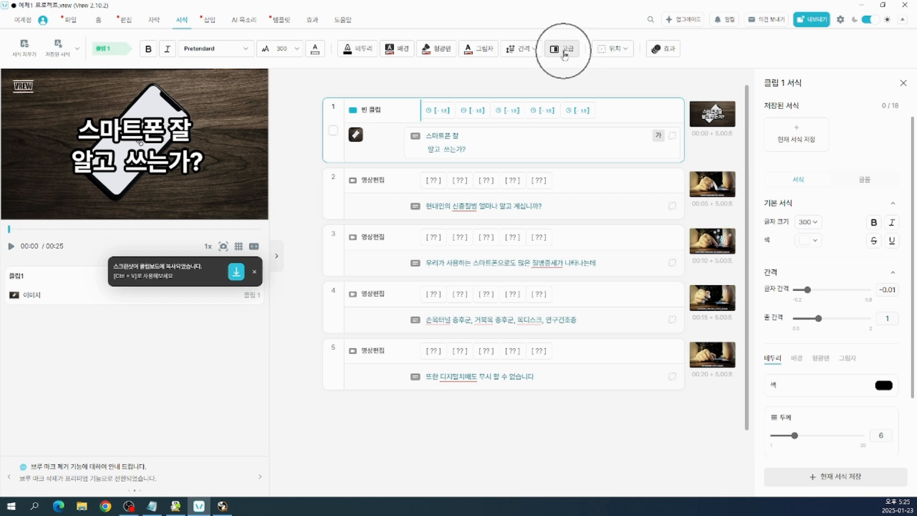
pyautogui.click(565, 53)
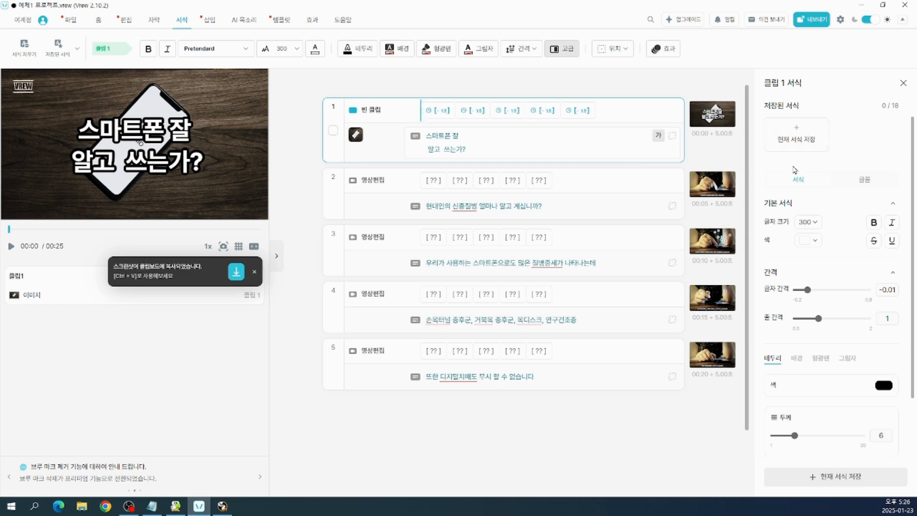
pyautogui.click(805, 144)
pyautogui.click(804, 145)
pyautogui.scroll(-2, 828, 342)
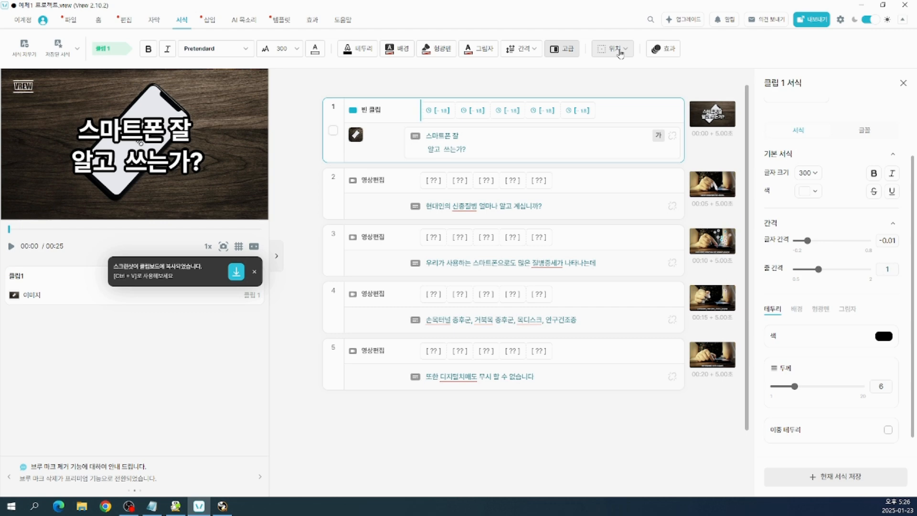
# Nudge clip 1's title text slightly upward and right-align it after trying left and center alignment.
pyautogui.click(163, 128)
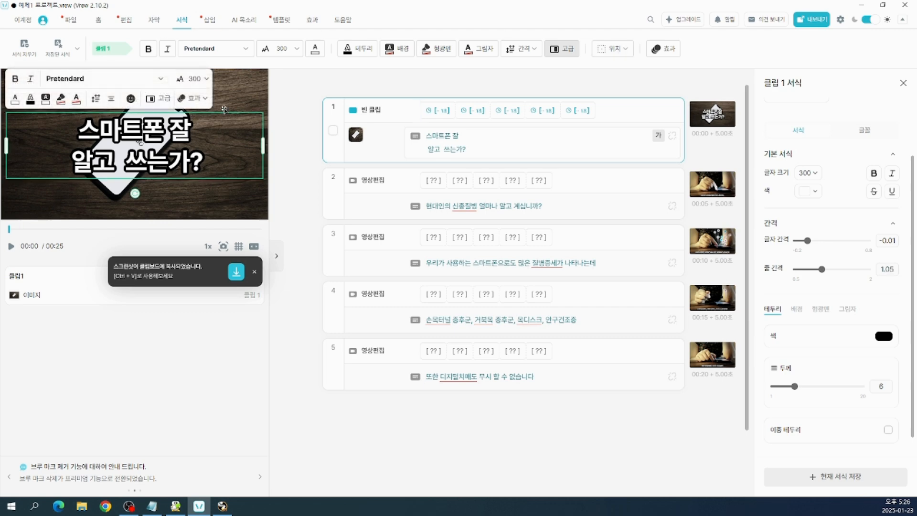
pyautogui.moveTo(223, 114)
pyautogui.mouseDown()
pyautogui.moveTo(219, 155)
pyautogui.moveTo(229, 111)
pyautogui.mouseUp()
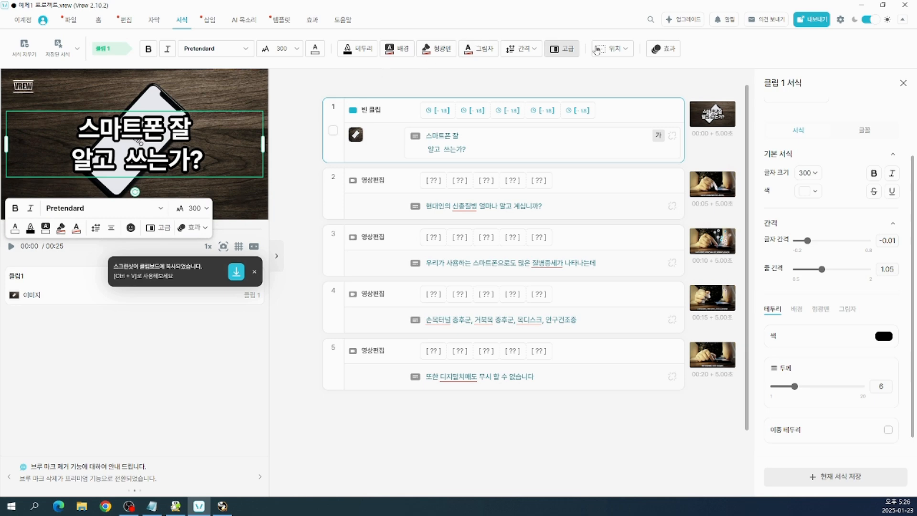
pyautogui.click(613, 49)
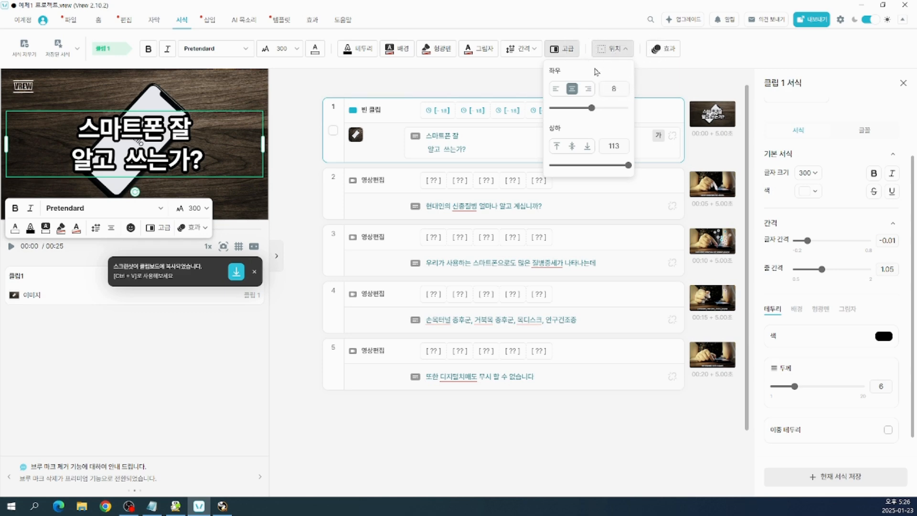
pyautogui.click(556, 89)
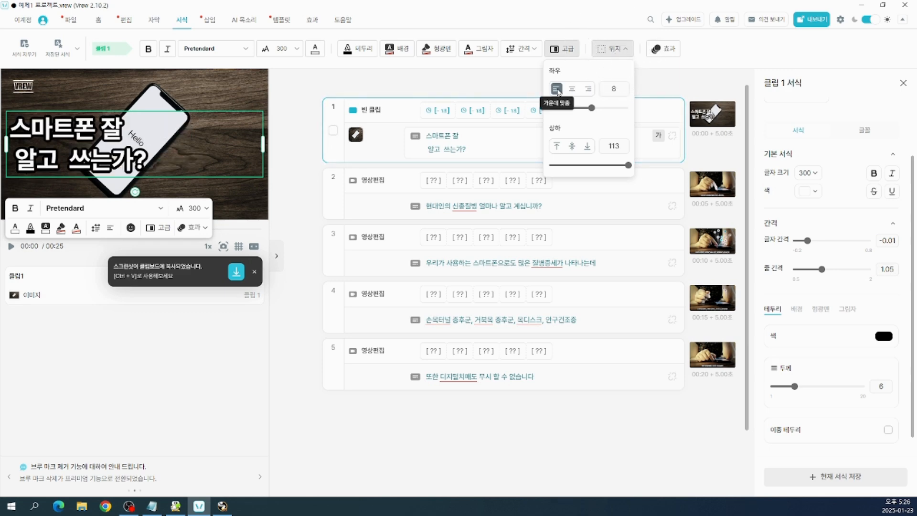
pyautogui.click(571, 89)
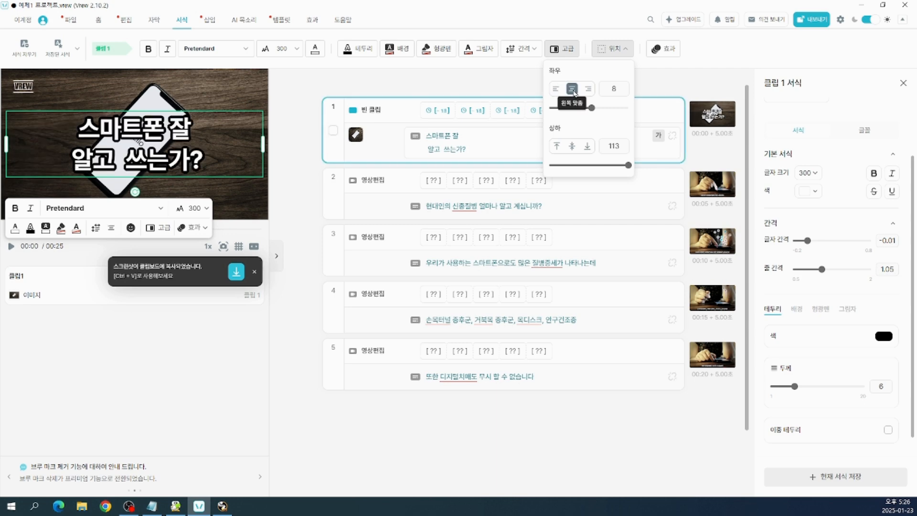
pyautogui.click(587, 93)
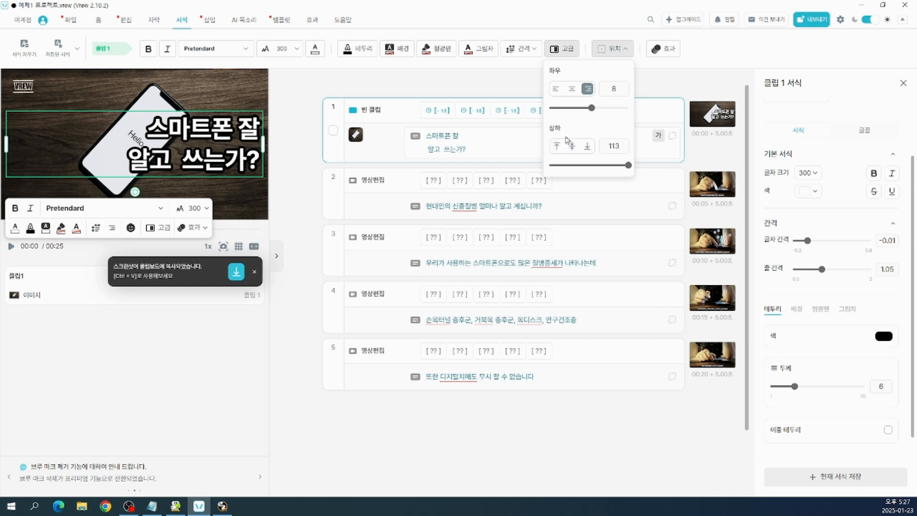
# Compare the title's top, middle and bottom vertical alignments, try a vertical offset of -31, and place the title at the bottom of the frame.
pyautogui.click(558, 151)
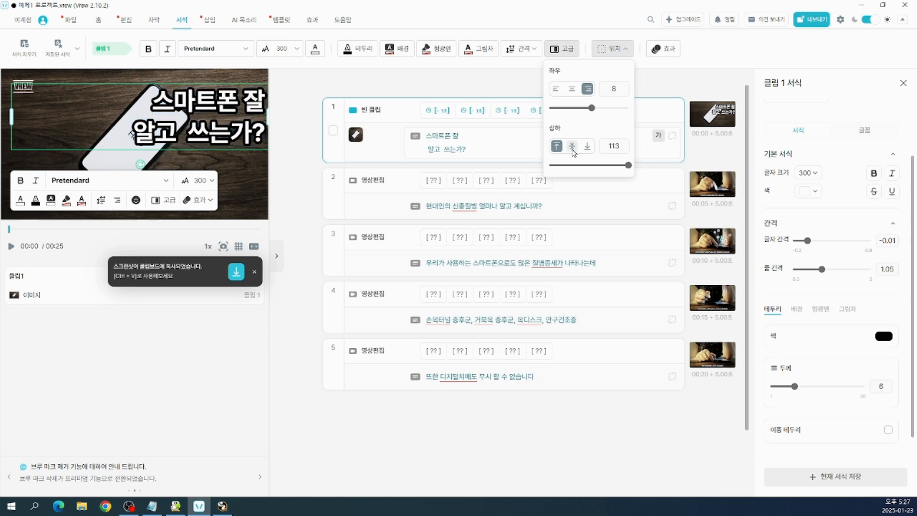
pyautogui.click(572, 149)
pyautogui.click(584, 152)
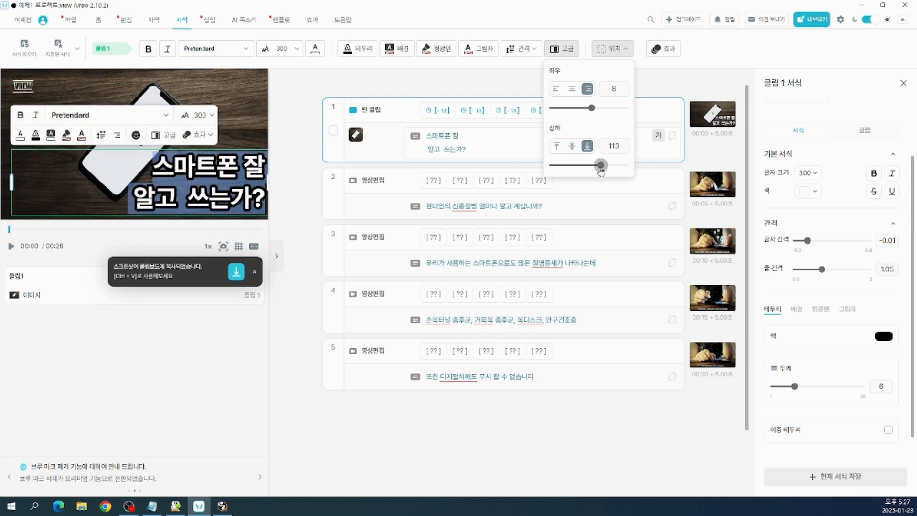
pyautogui.moveTo(629, 165); pyautogui.dragTo(577, 172)
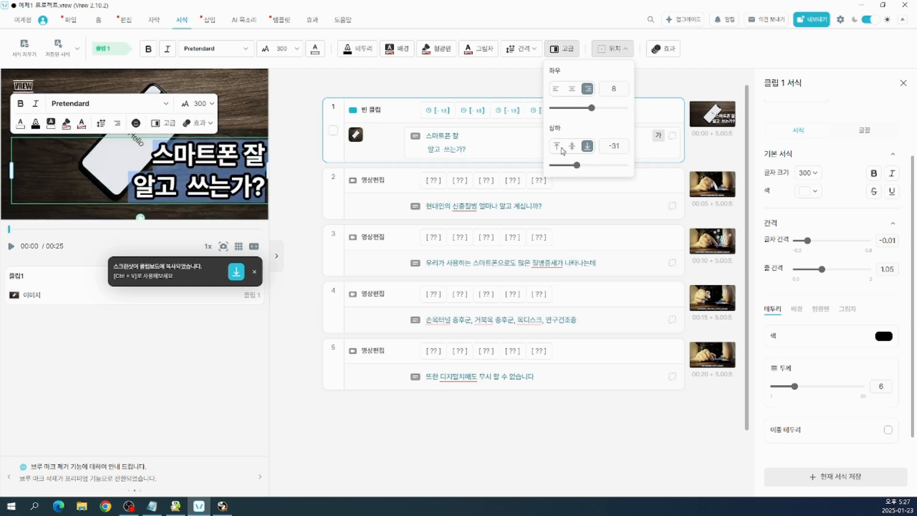
pyautogui.click(556, 145)
pyautogui.click(571, 147)
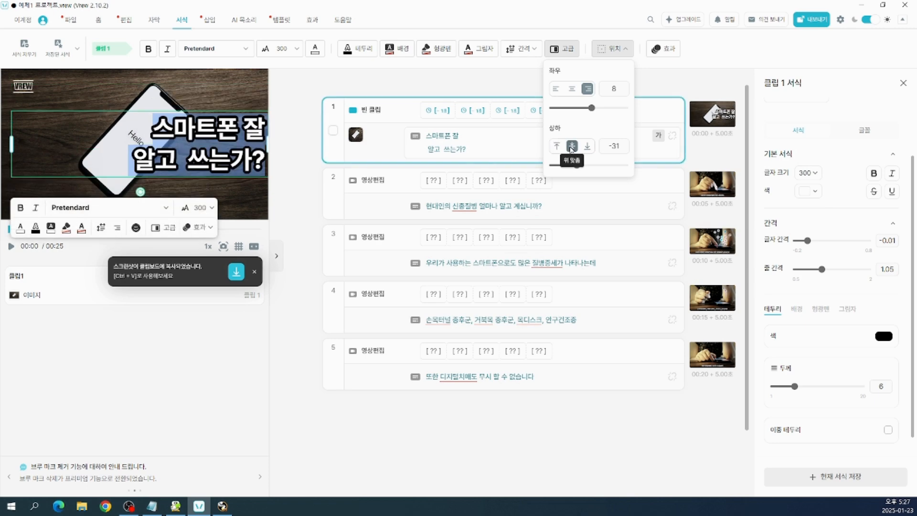
pyautogui.moveTo(576, 165); pyautogui.dragTo(640, 168)
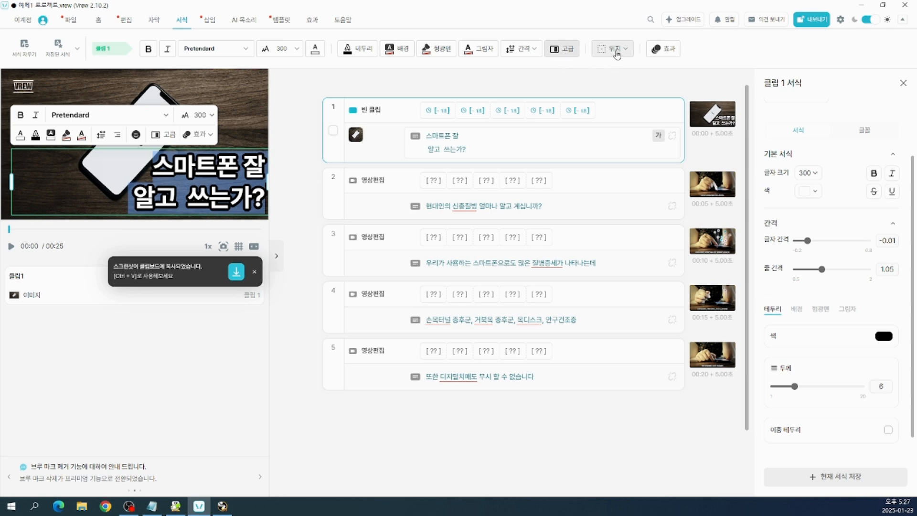
# Center clip 1's title text horizontally, try the top vertical alignment, and place the title at the vertical middle of the frame.
pyautogui.click(617, 49)
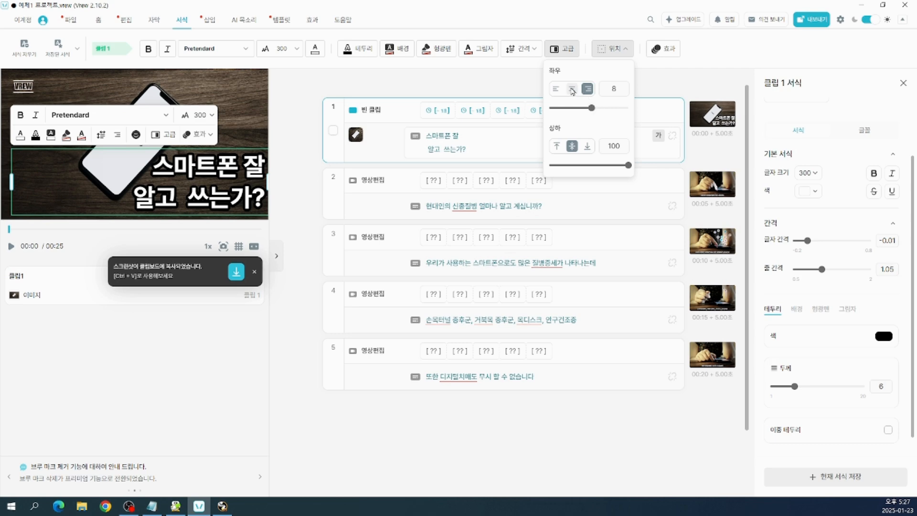
pyautogui.click(572, 89)
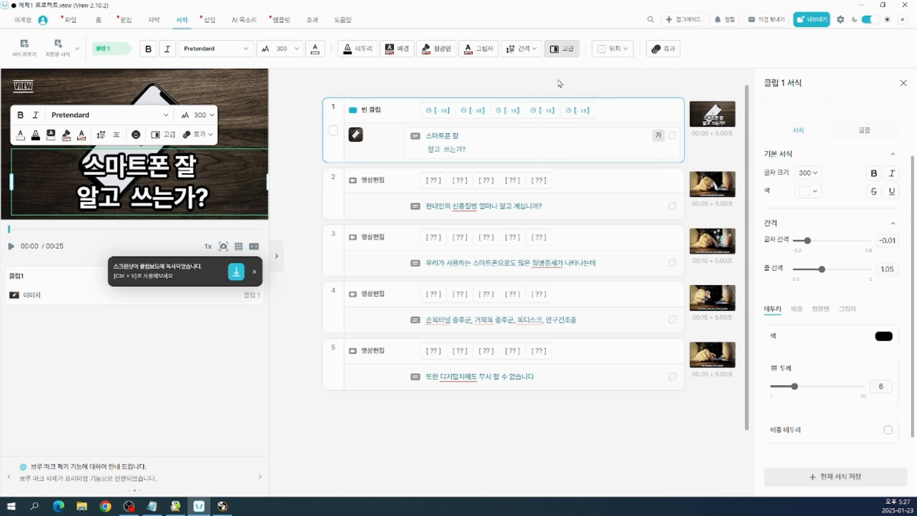
pyautogui.click(613, 49)
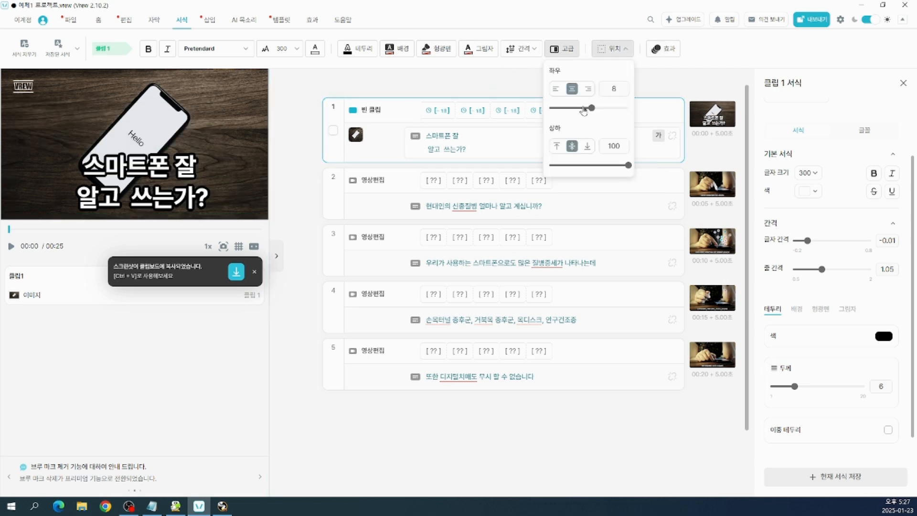
pyautogui.click(572, 91)
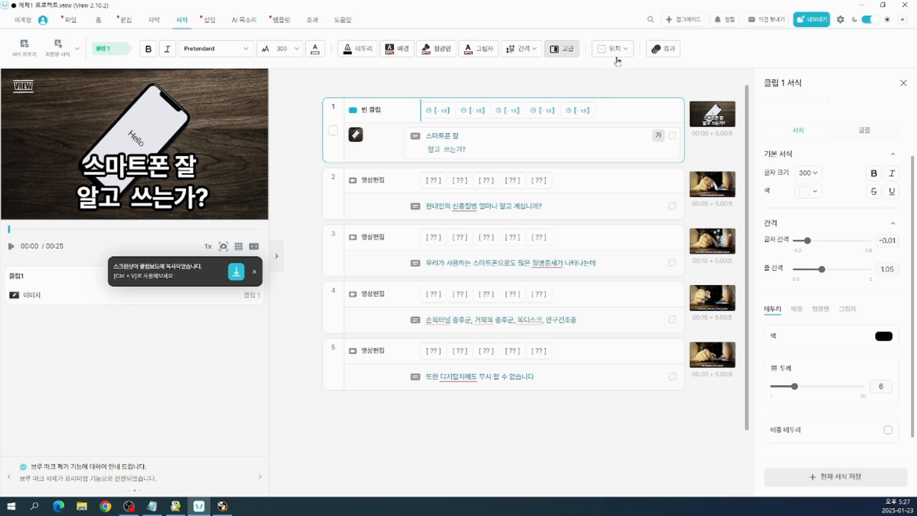
pyautogui.click(615, 53)
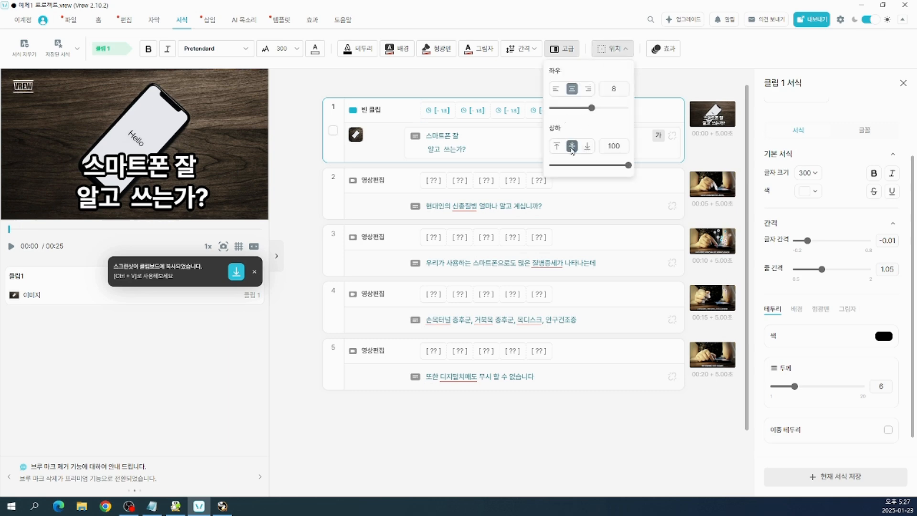
pyautogui.click(557, 146)
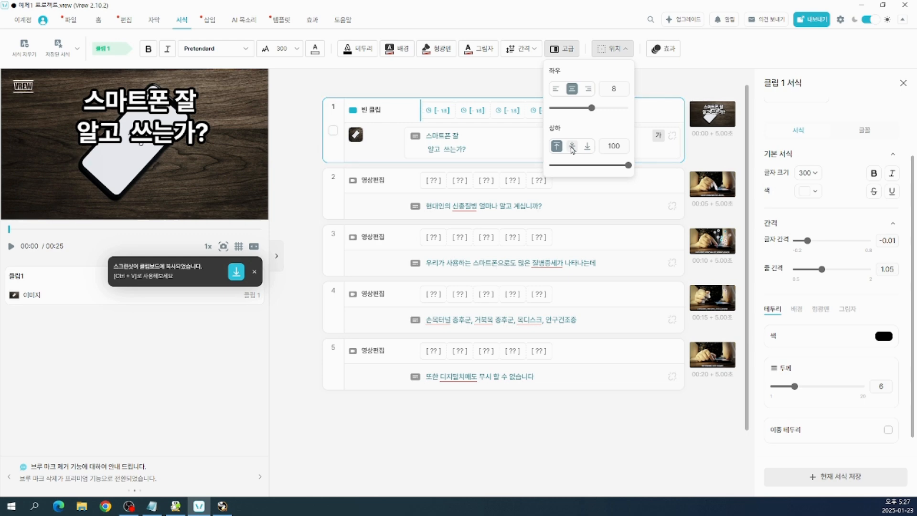
pyautogui.click(572, 147)
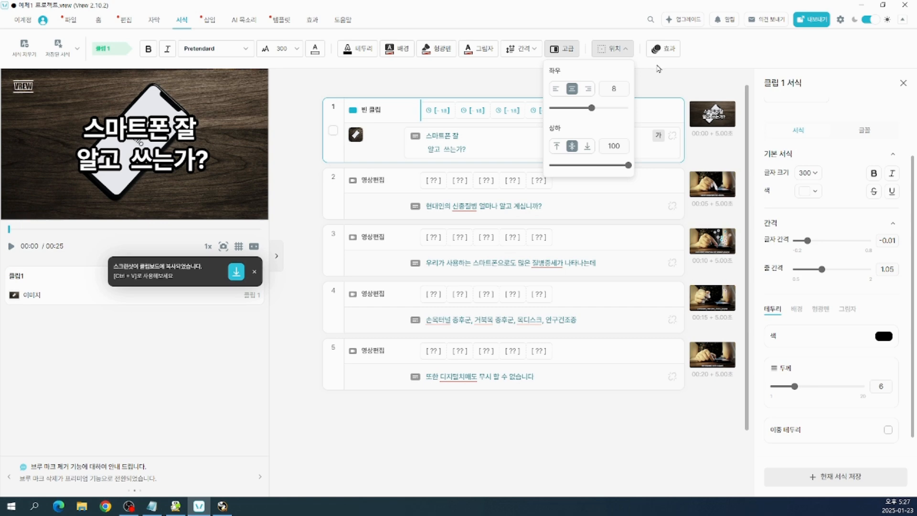
pyautogui.click(659, 68)
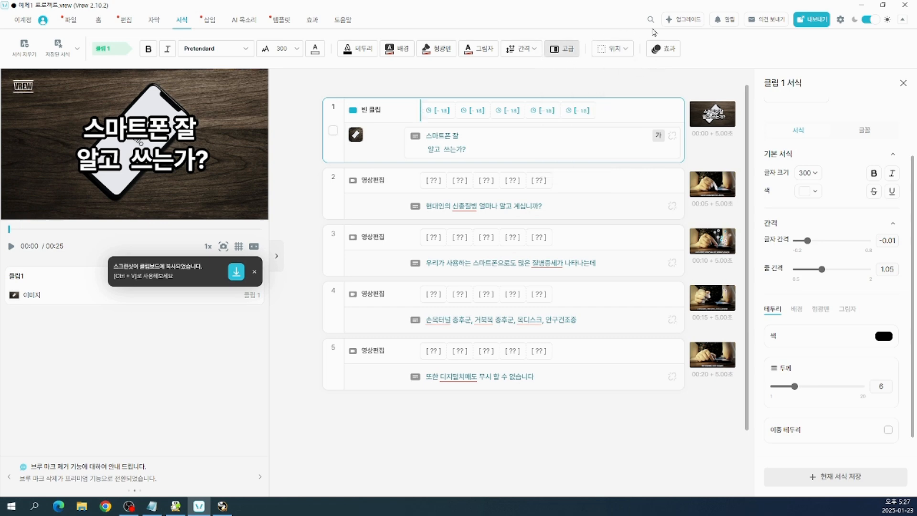
# Preview the entrance/exit text animations from 타이핑 (typing) through 팝 (pop) on clip 1's title, and apply the 타이핑 effect.
pyautogui.click(661, 55)
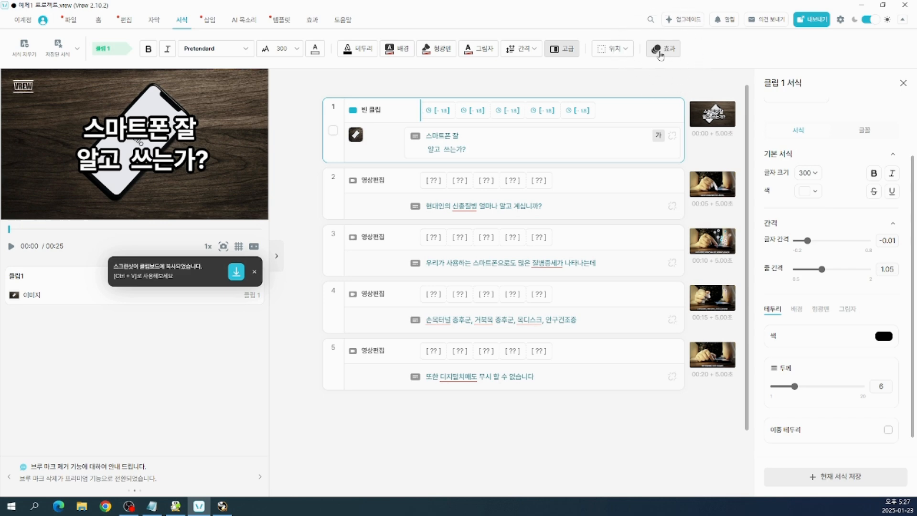
pyautogui.click(660, 56)
pyautogui.click(661, 55)
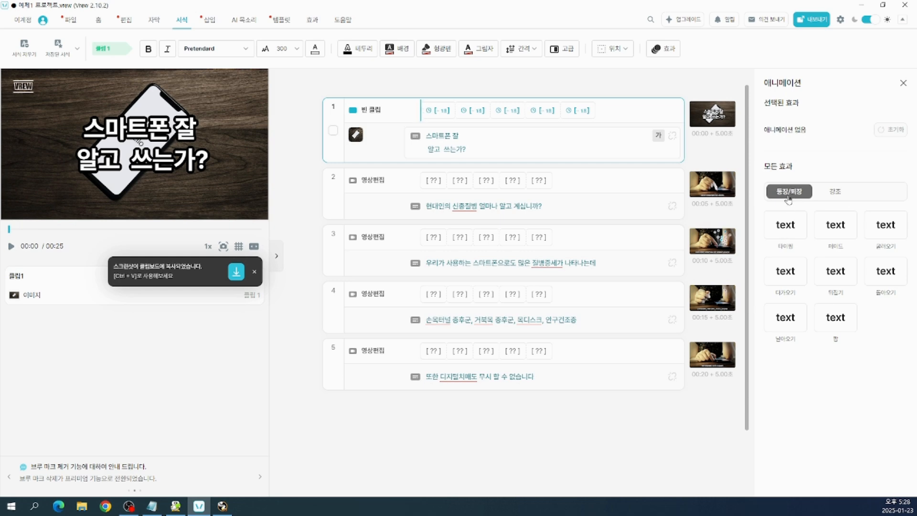
pyautogui.click(788, 230)
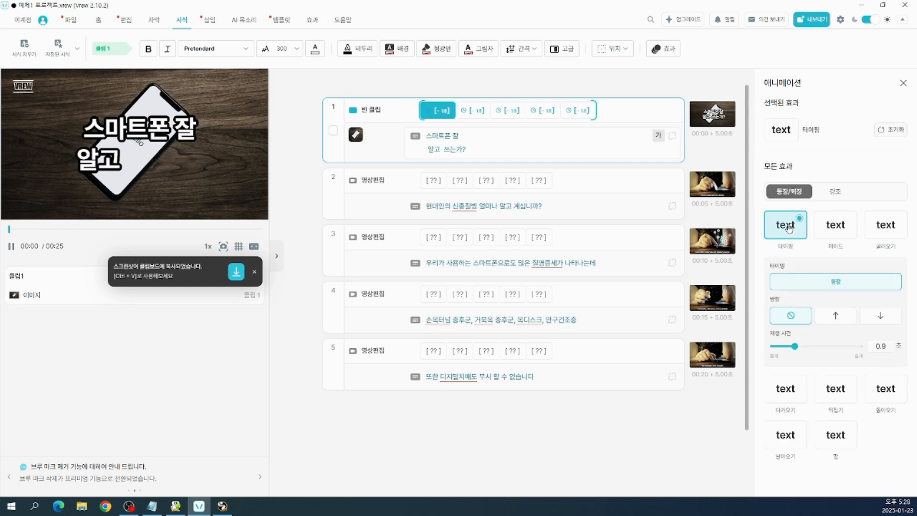
pyautogui.click(837, 230)
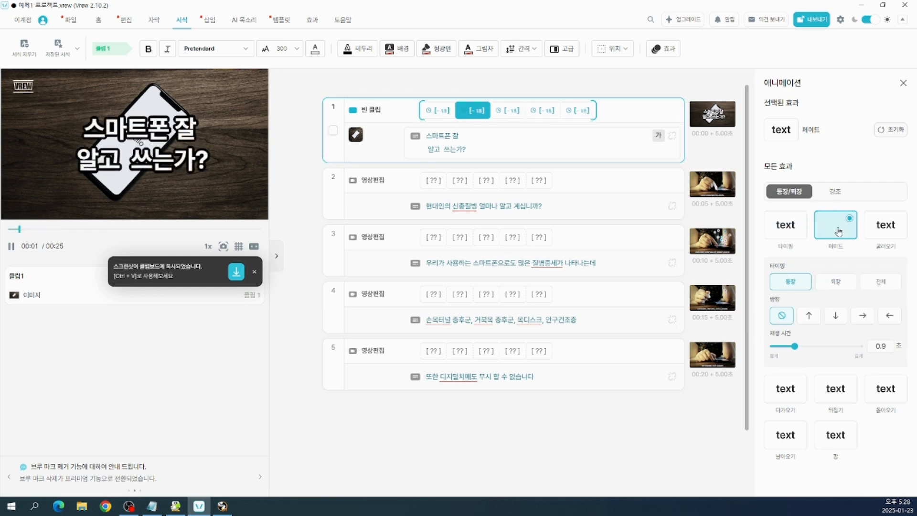
pyautogui.click(885, 229)
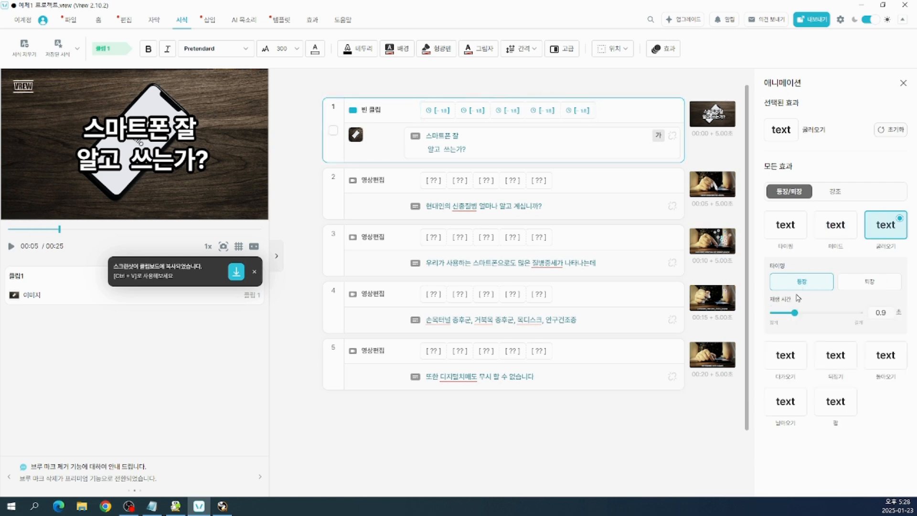
pyautogui.click(791, 359)
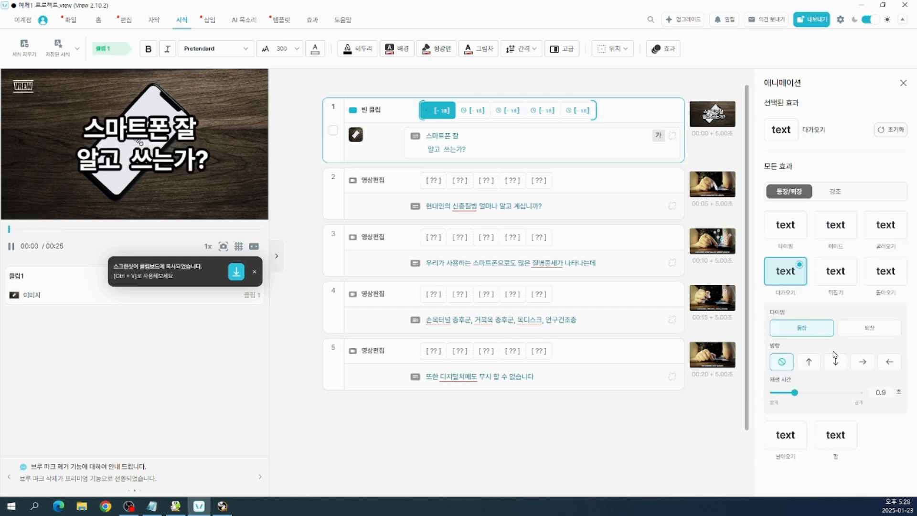
pyautogui.click(842, 278)
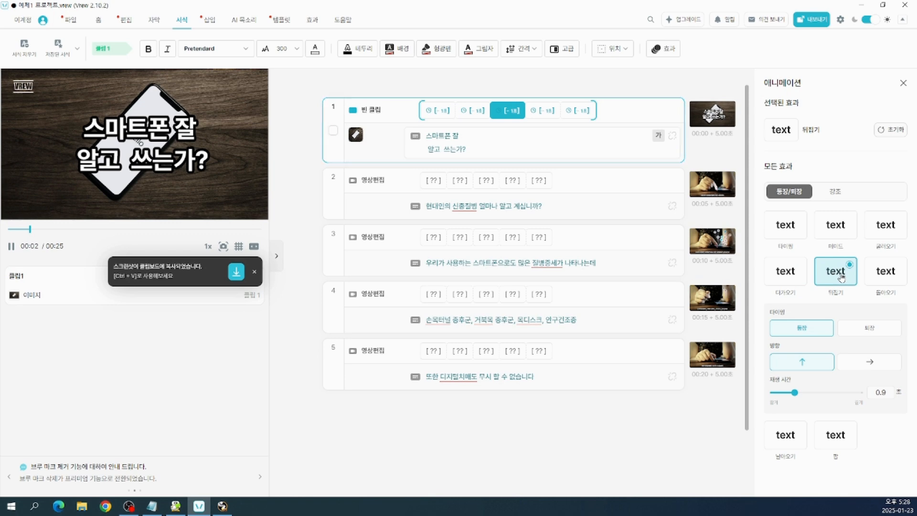
pyautogui.click(886, 274)
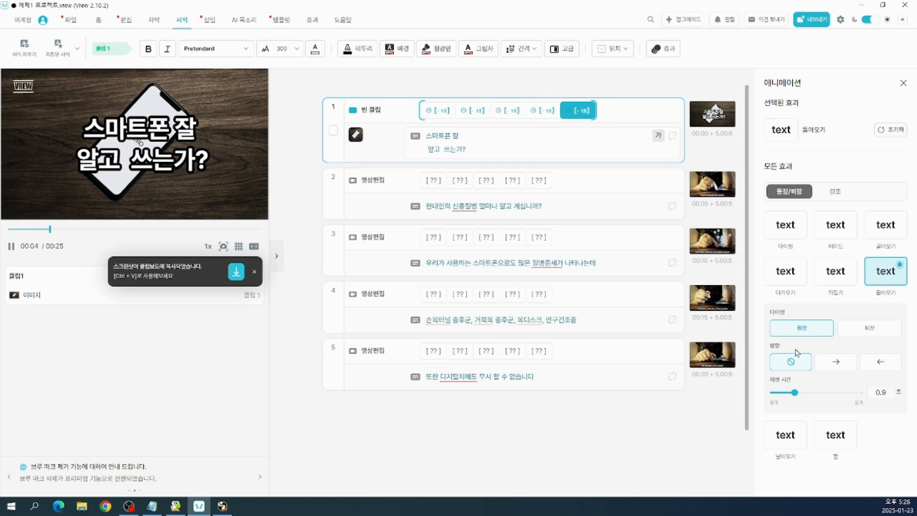
pyautogui.click(785, 435)
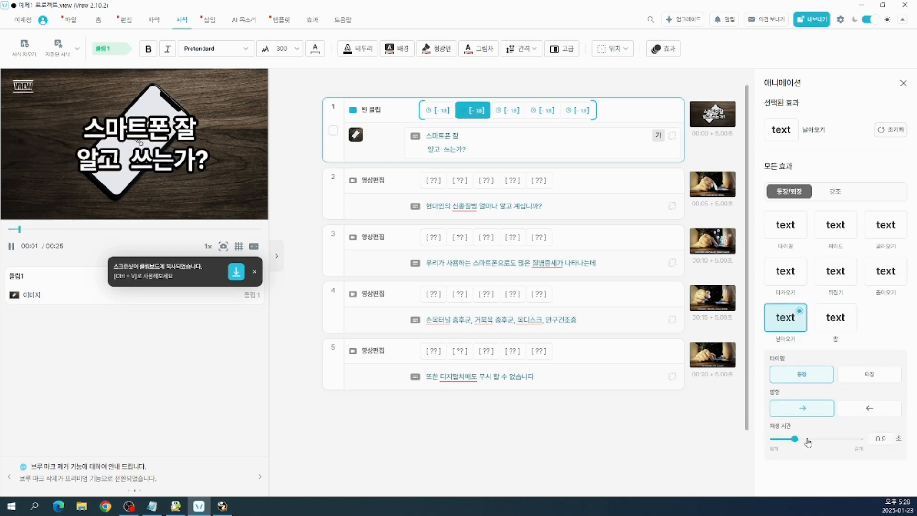
pyautogui.click(843, 319)
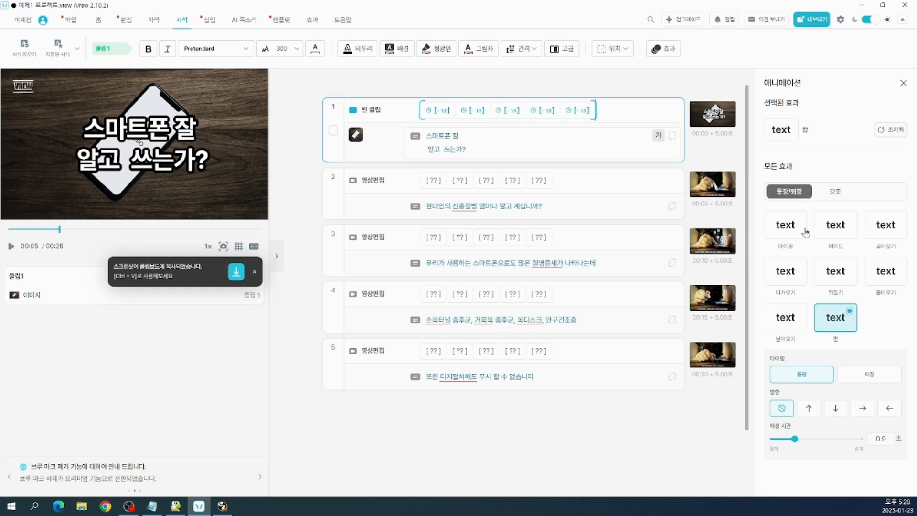
pyautogui.click(790, 228)
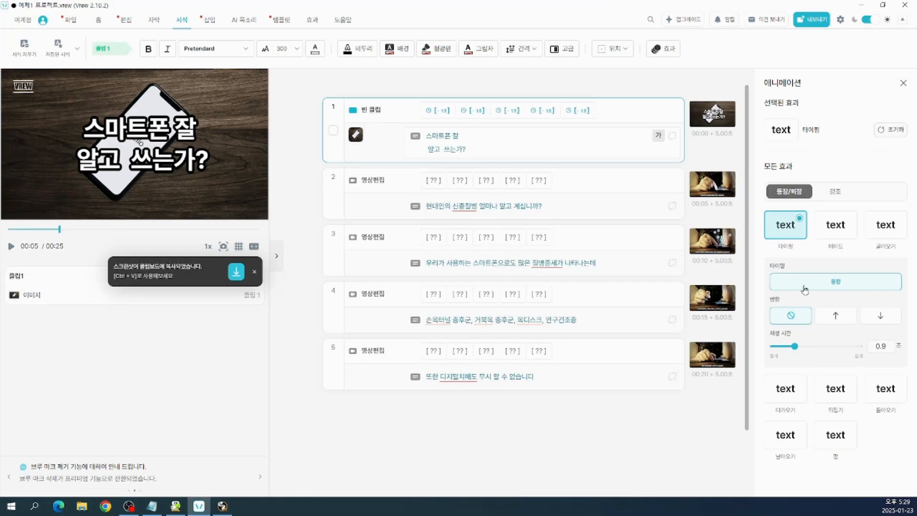
# Compare the upward and downward directions of the title's 타이핑 (typing) animation, and set it back to no direction.
pyautogui.click(834, 318)
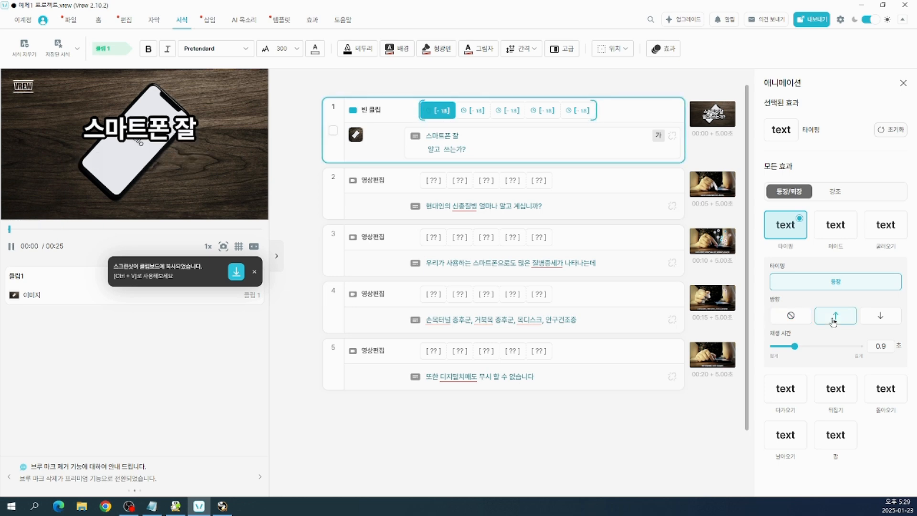
pyautogui.click(874, 319)
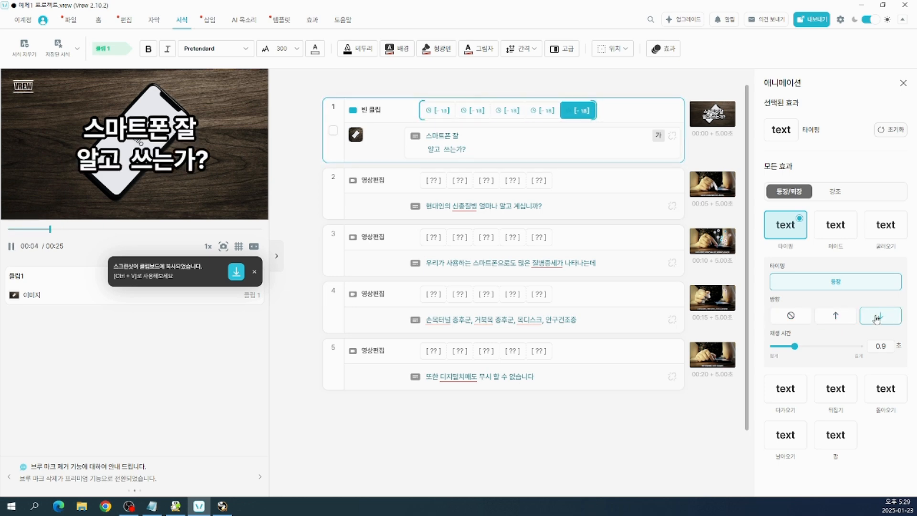
pyautogui.click(844, 319)
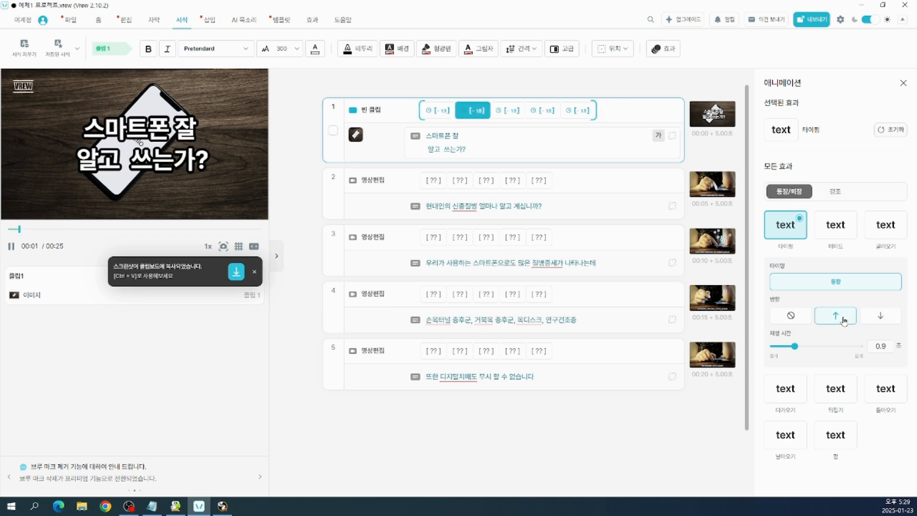
pyautogui.click(886, 319)
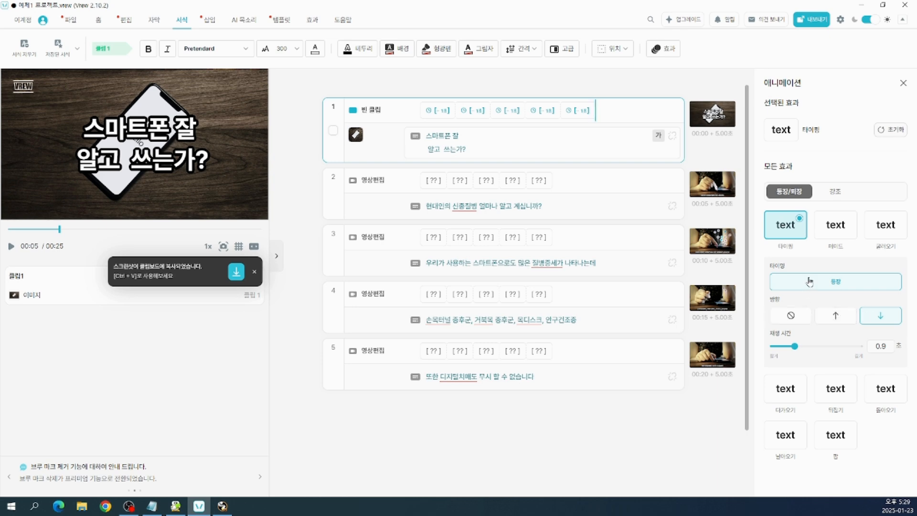
pyautogui.click(792, 317)
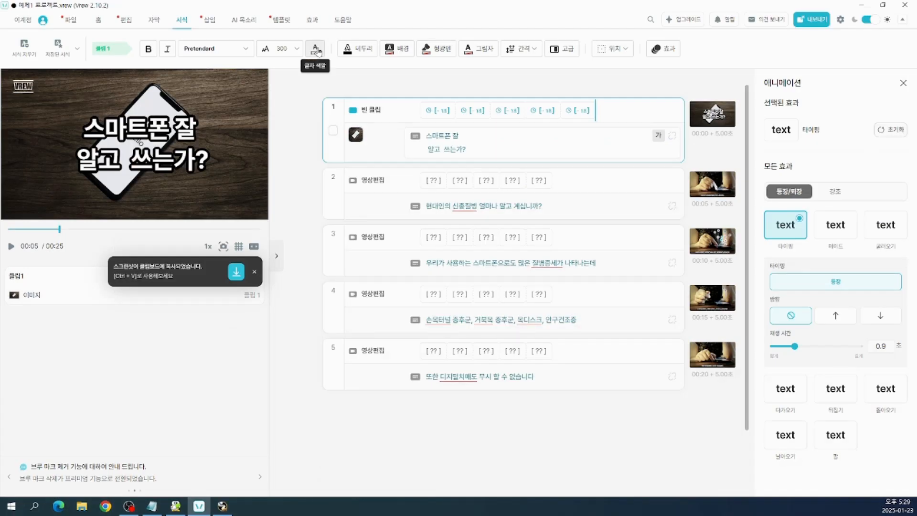
# Try red, crimson, yellow, purple and light blue as clip 1's title text color, and set it to orange.
pyautogui.click(314, 46)
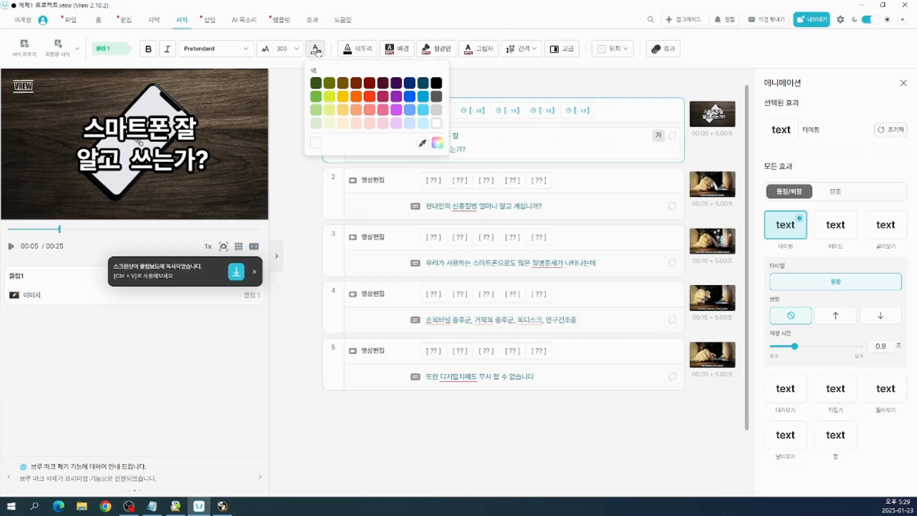
pyautogui.click(369, 98)
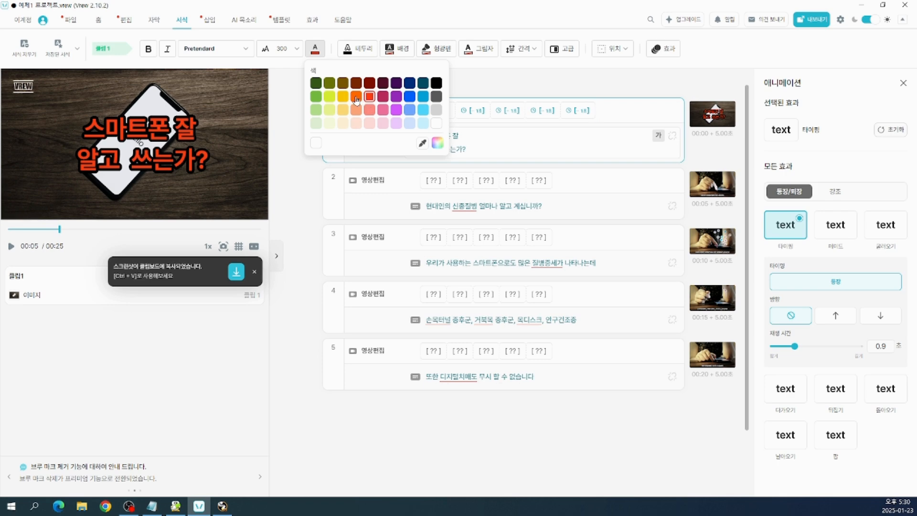
pyautogui.click(356, 96)
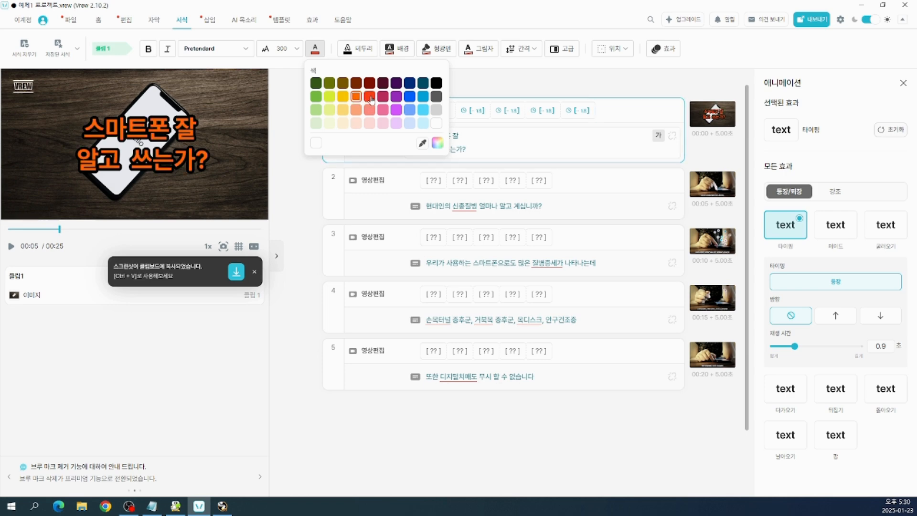
pyautogui.click(370, 98)
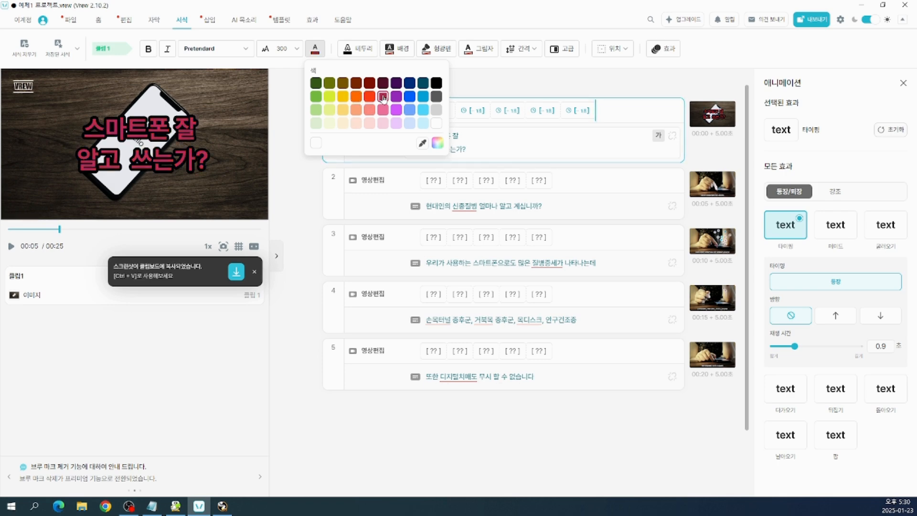
pyautogui.click(343, 98)
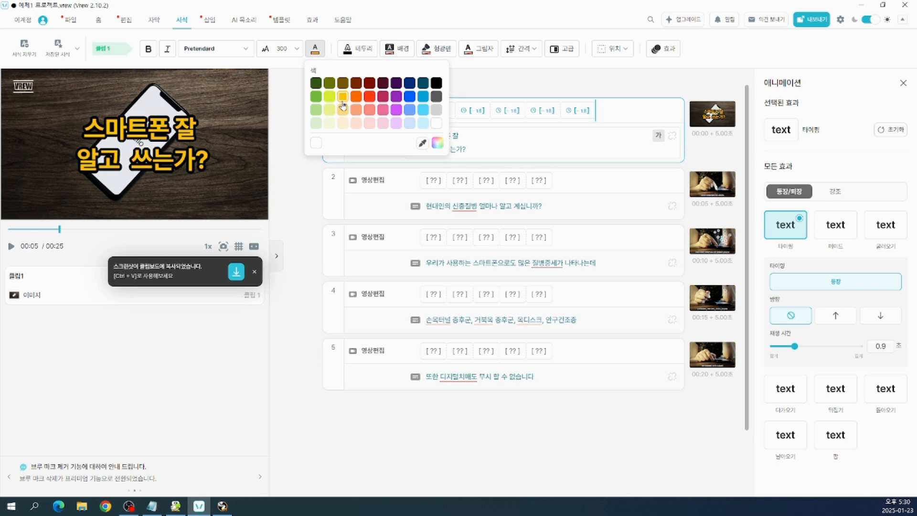
pyautogui.click(343, 110)
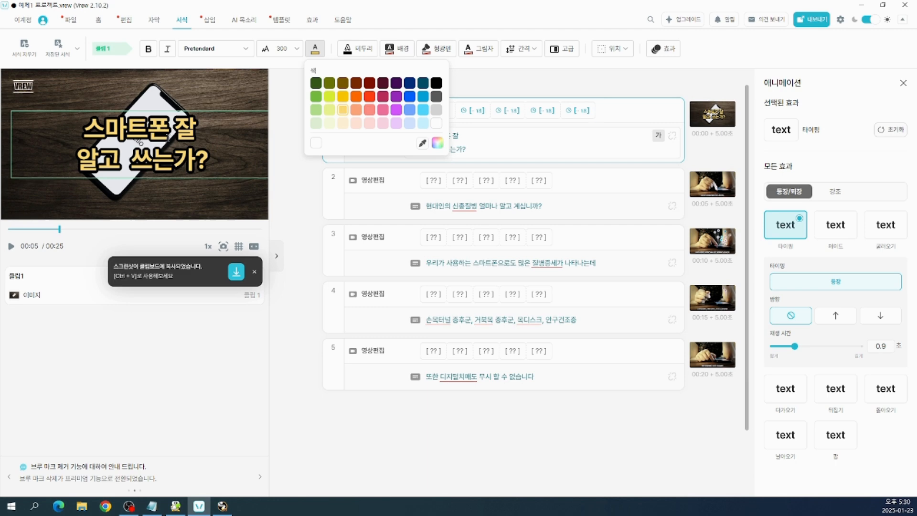
pyautogui.click(384, 111)
pyautogui.click(396, 110)
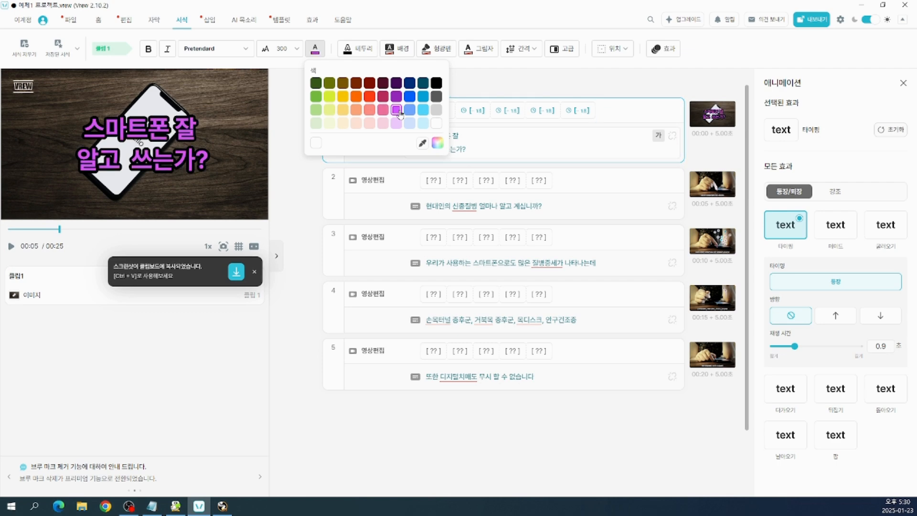
pyautogui.click(423, 110)
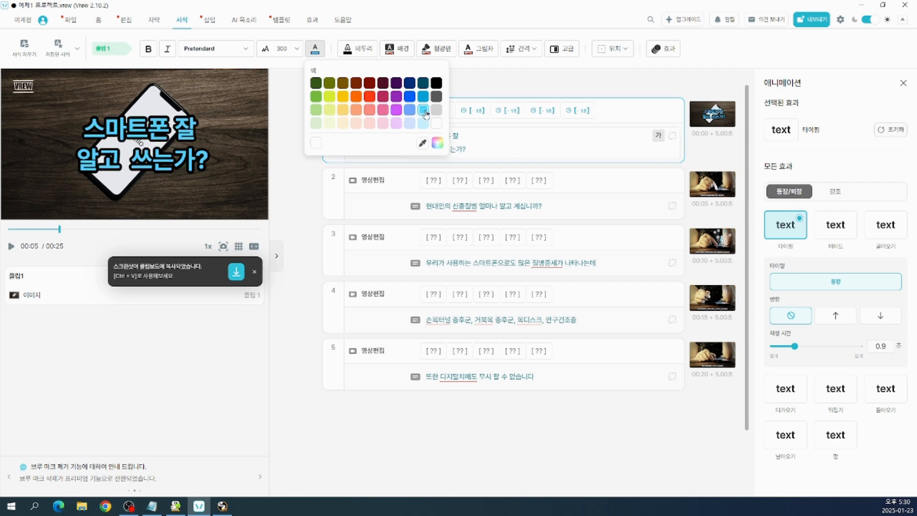
pyautogui.click(356, 97)
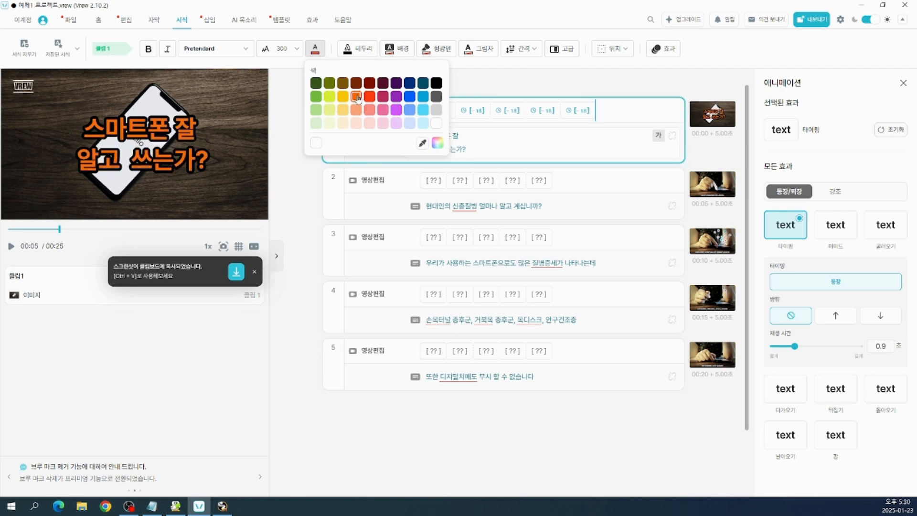
pyautogui.click(472, 86)
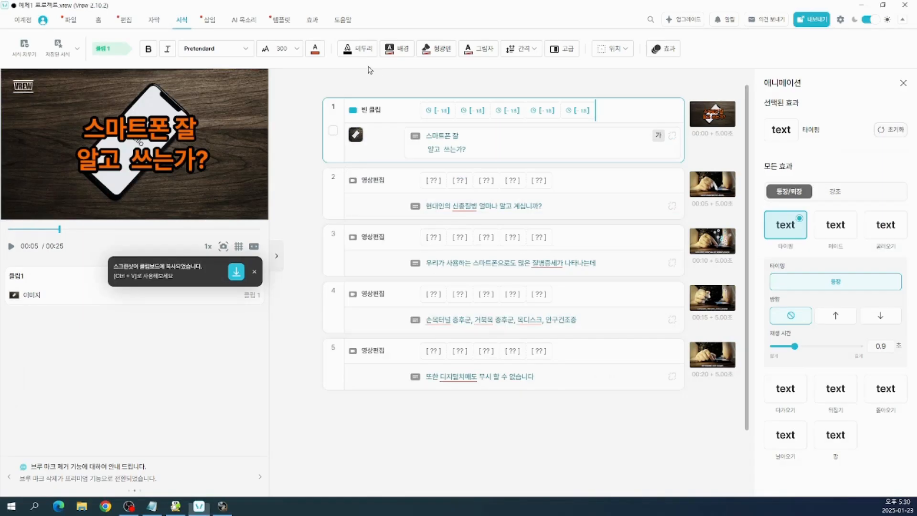
# Try clip 1's title without an outline, and set the outline color back to black.
pyautogui.click(364, 49)
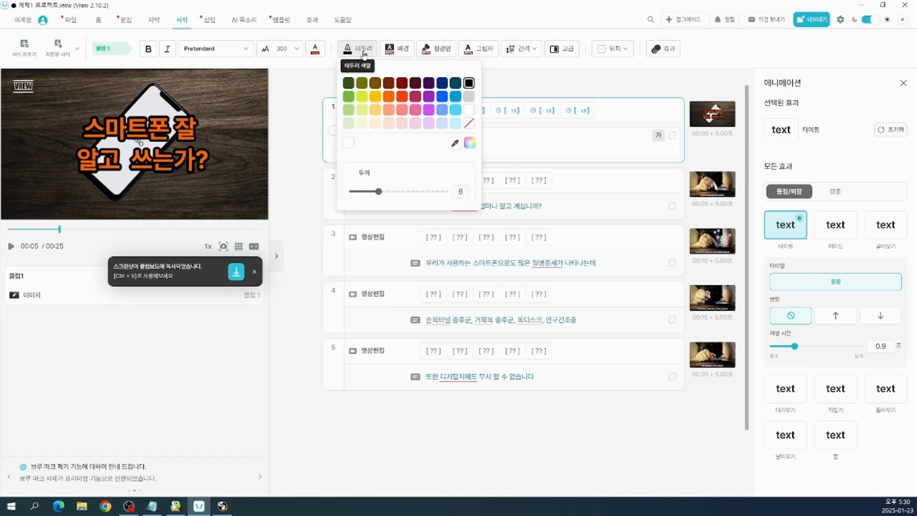
pyautogui.click(470, 85)
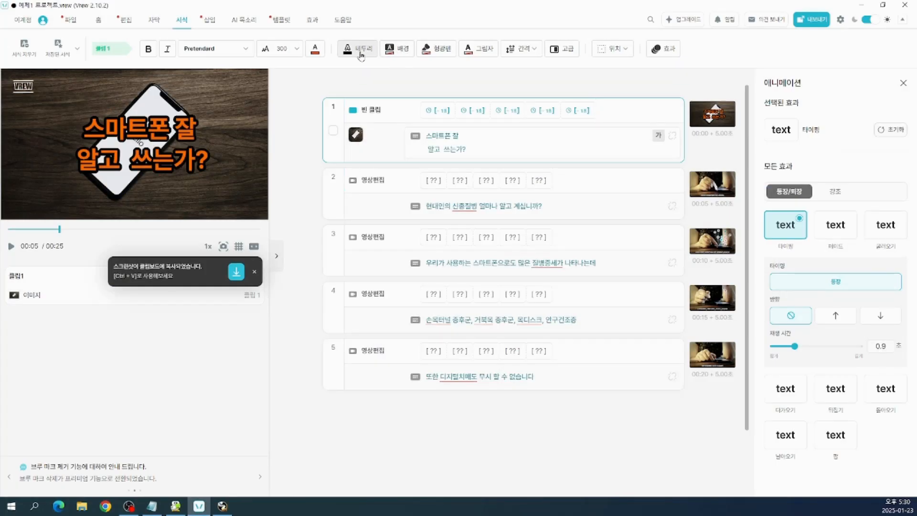
pyautogui.click(399, 22)
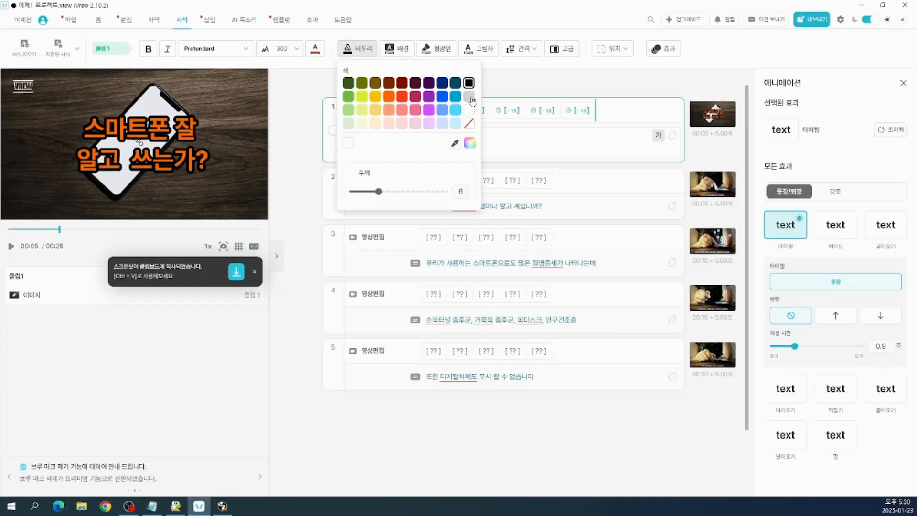
pyautogui.click(470, 125)
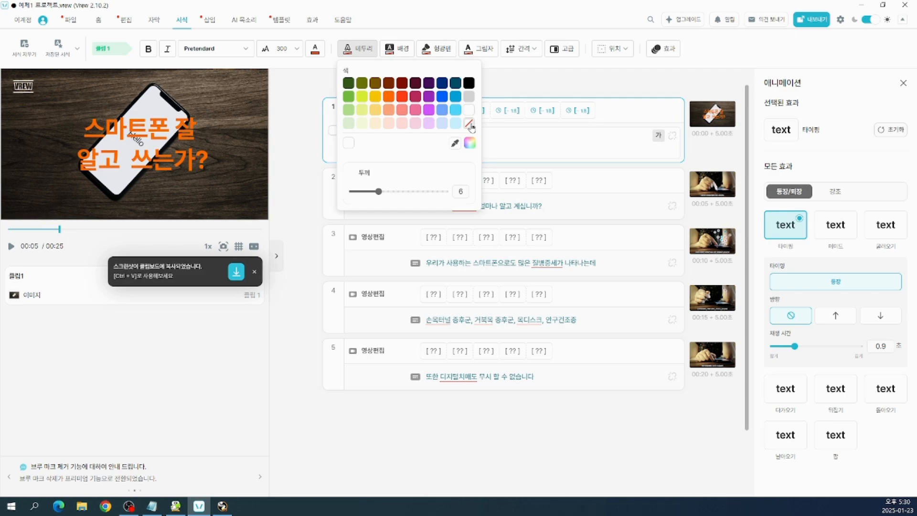
pyautogui.click(470, 125)
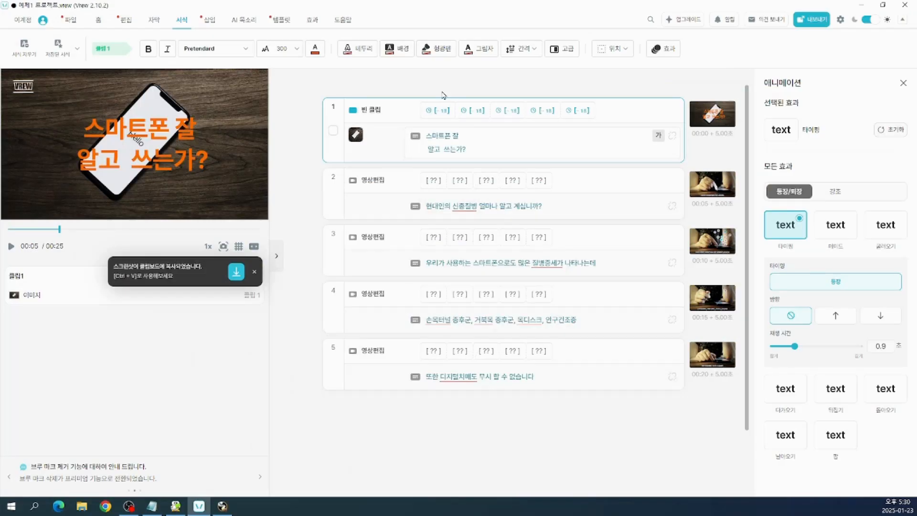
pyautogui.click(358, 48)
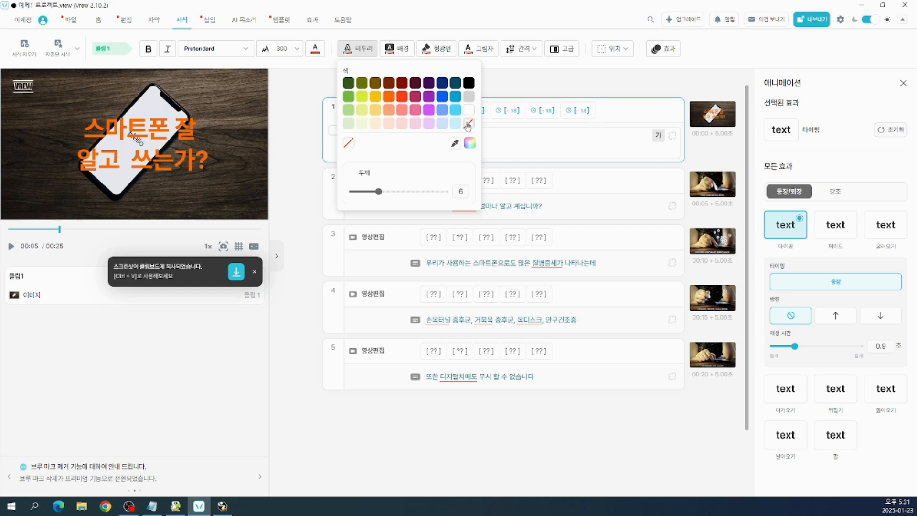
pyautogui.click(469, 83)
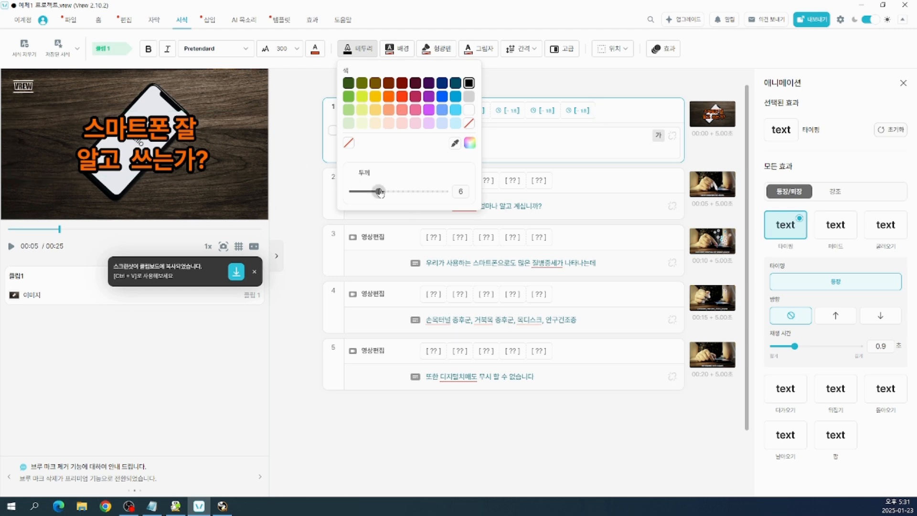
# Try an outline thickness of 2 on clip 1's title, and set the thickness back to 6.
pyautogui.moveTo(380, 196); pyautogui.dragTo(361, 197)
pyautogui.press('Escape')
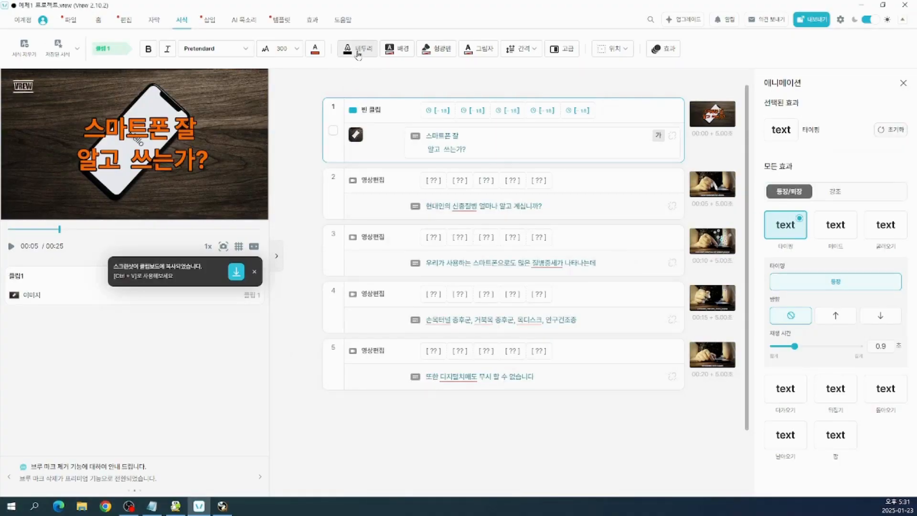
pyautogui.click(358, 19)
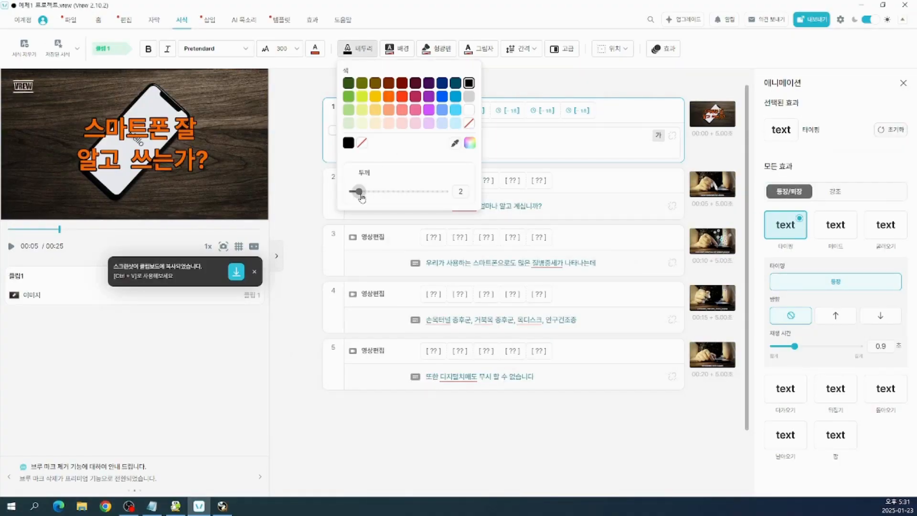
pyautogui.moveTo(361, 198); pyautogui.dragTo(378, 197)
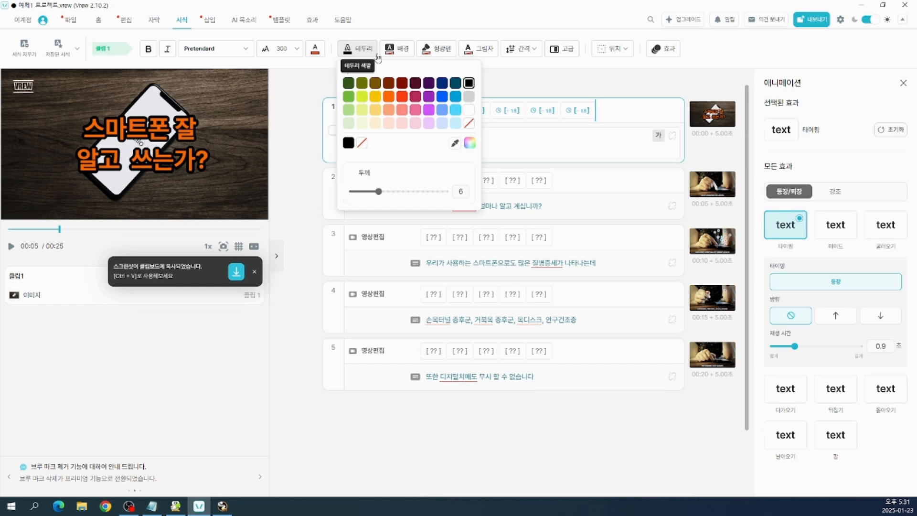
pyautogui.click(404, 49)
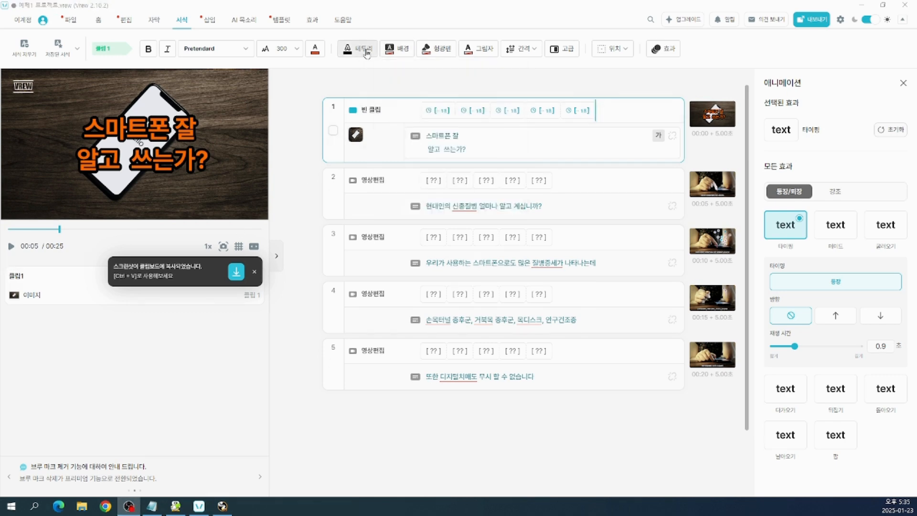
# Add a yellow background behind clip 1's title, try 0% opacity, and set the background opacity to 32%.
pyautogui.click(401, 52)
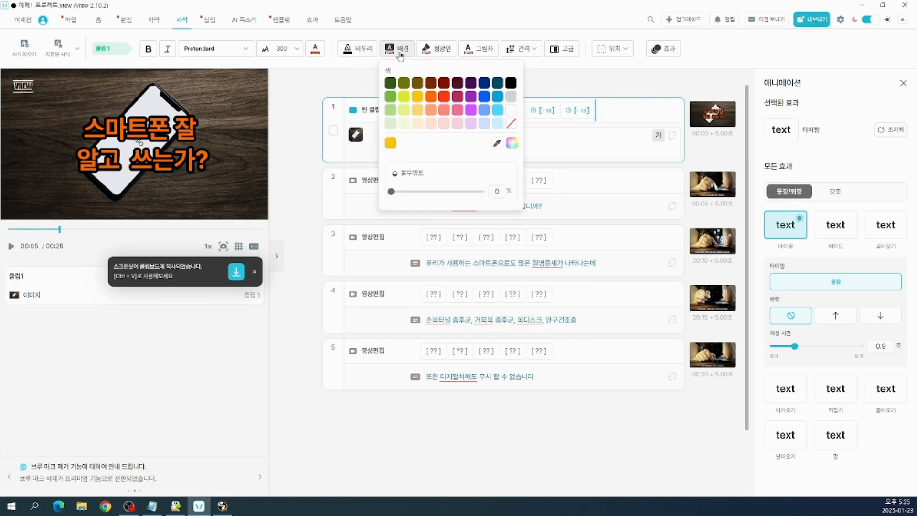
pyautogui.click(417, 98)
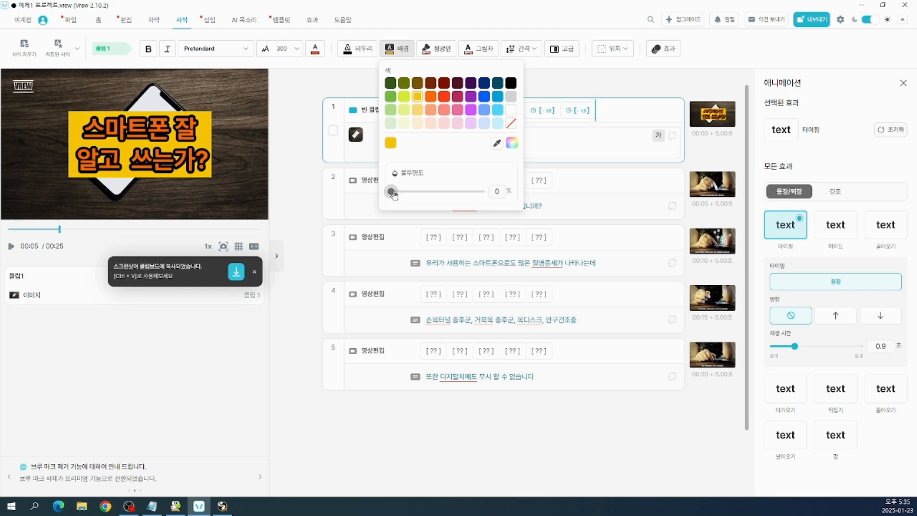
pyautogui.moveTo(392, 193)
pyautogui.mouseDown()
pyautogui.moveTo(468, 195)
pyautogui.moveTo(390, 197)
pyautogui.mouseUp()
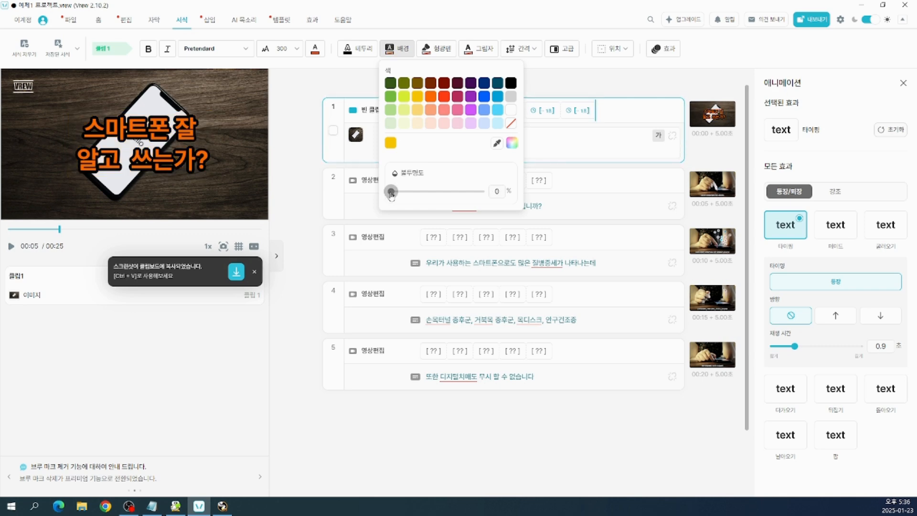
pyautogui.moveTo(390, 192); pyautogui.dragTo(420, 191)
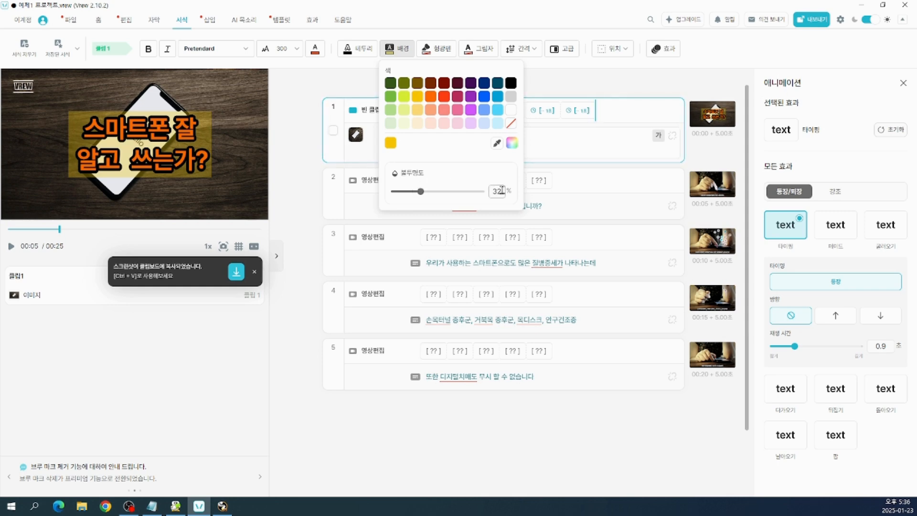
pyautogui.press('Escape')
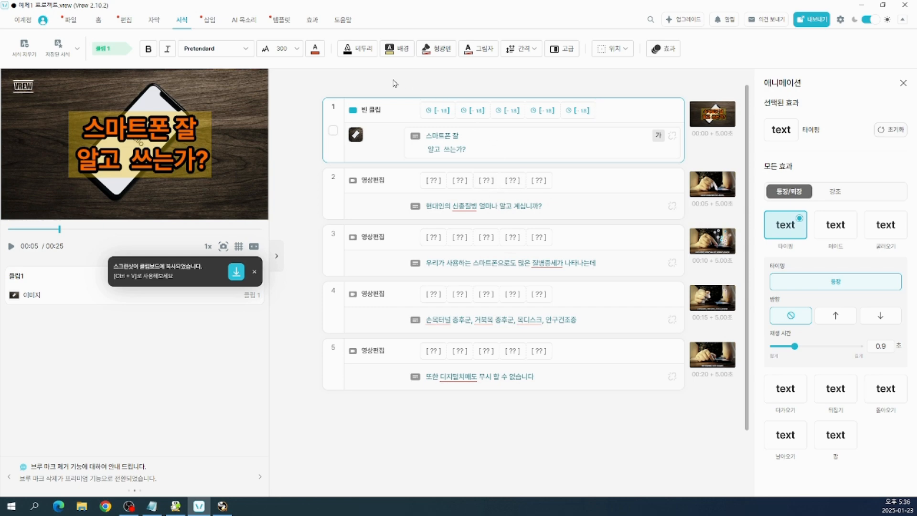
# Lower the title background's opacity to 31%, and remove the background color.
pyautogui.click(359, 52)
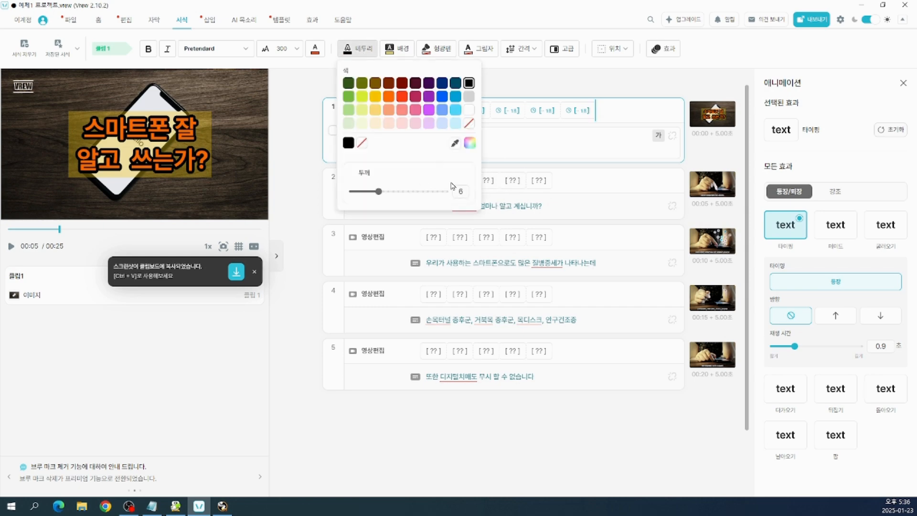
pyautogui.click(396, 49)
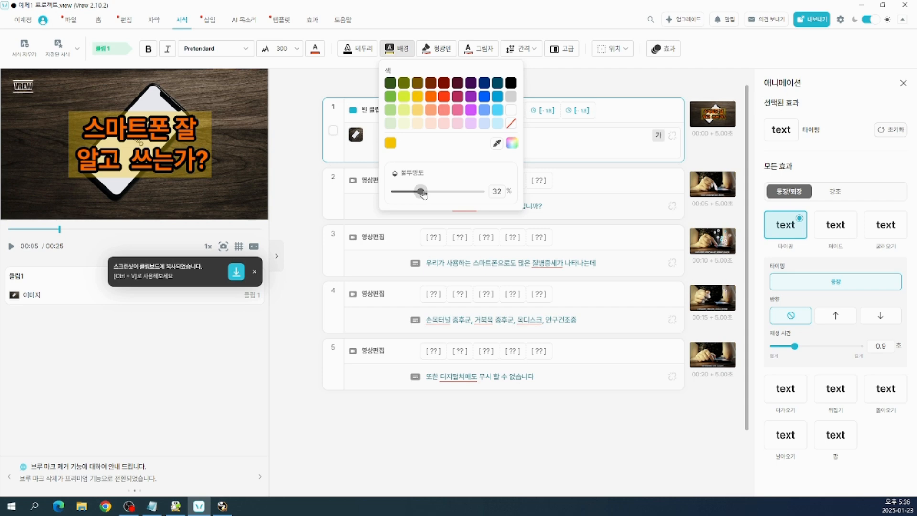
pyautogui.moveTo(419, 193); pyautogui.dragTo(418, 195)
pyautogui.moveTo(423, 194); pyautogui.dragTo(420, 194)
pyautogui.click(512, 126)
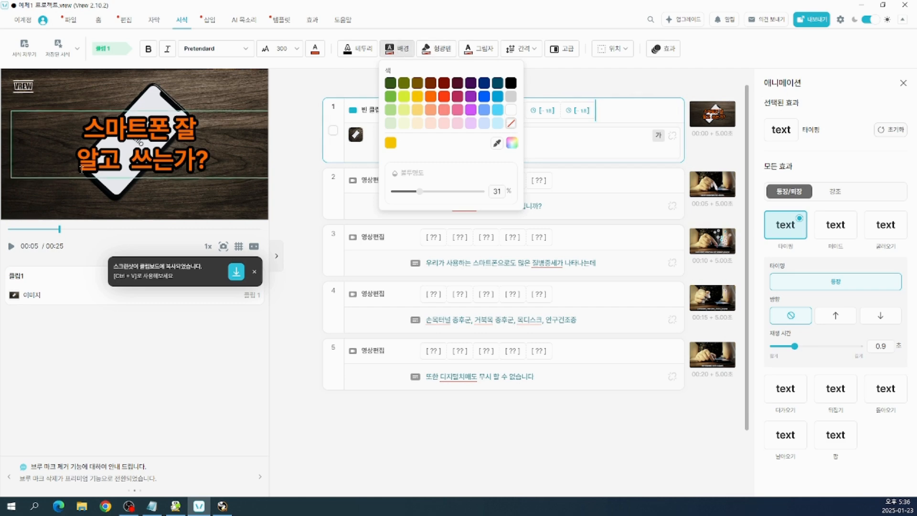
# Try lime and light yellow highlighter colors on clip 1's title, and remove the highlight.
pyautogui.click(448, 52)
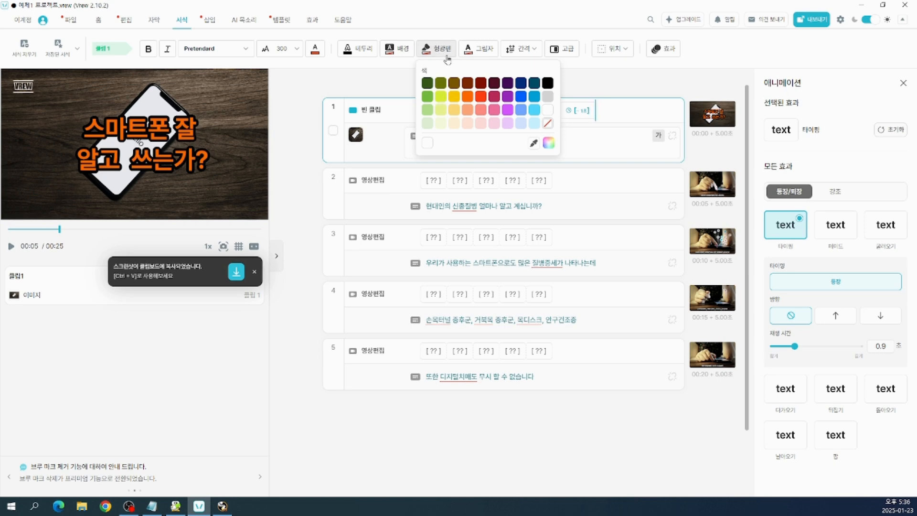
pyautogui.click(441, 97)
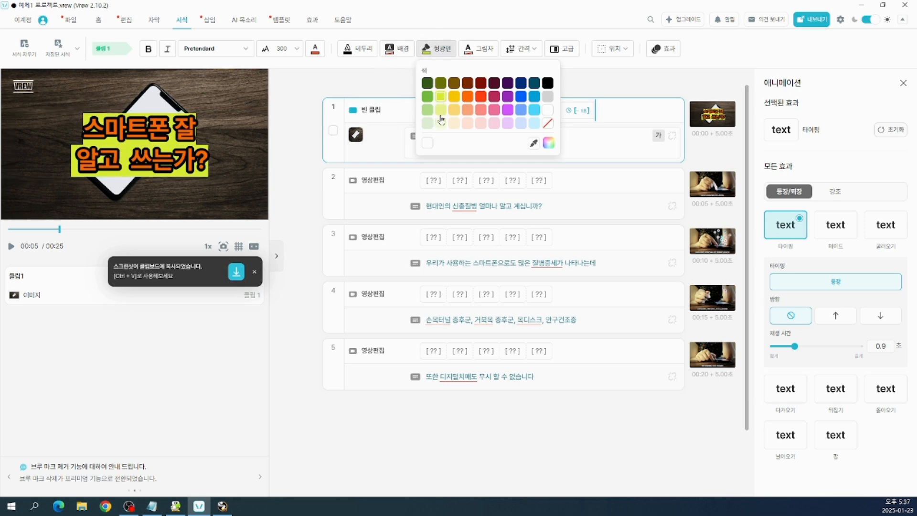
pyautogui.click(454, 111)
pyautogui.click(549, 126)
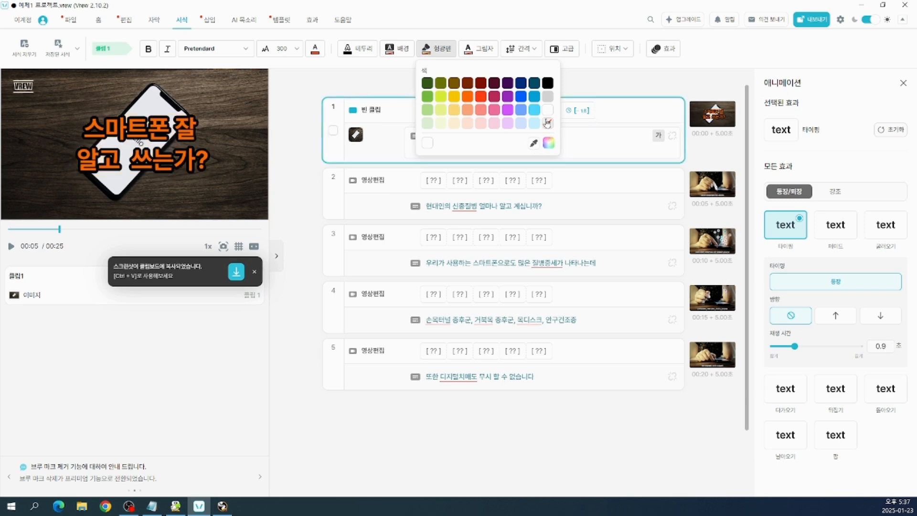
# Try black and white as clip 1's title shadow color, and set the shadow to light gray.
pyautogui.click(477, 51)
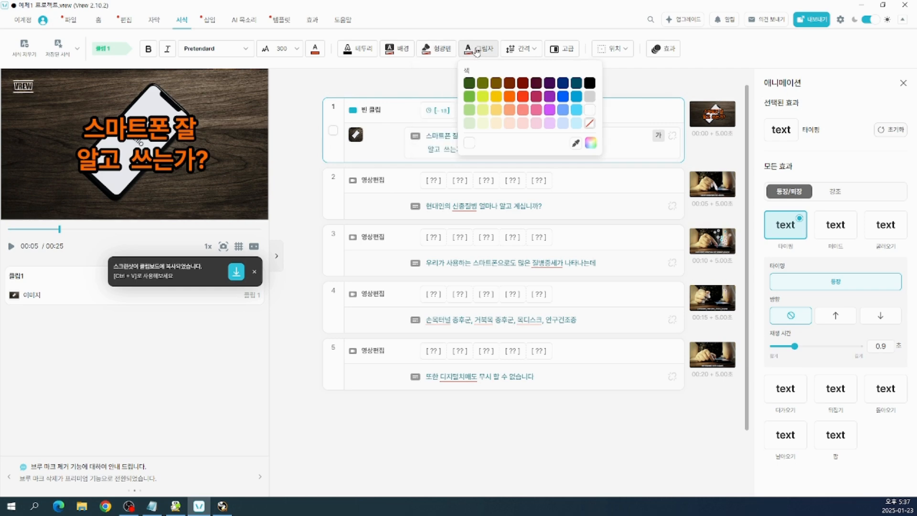
pyautogui.click(591, 84)
pyautogui.click(591, 110)
pyautogui.click(428, 86)
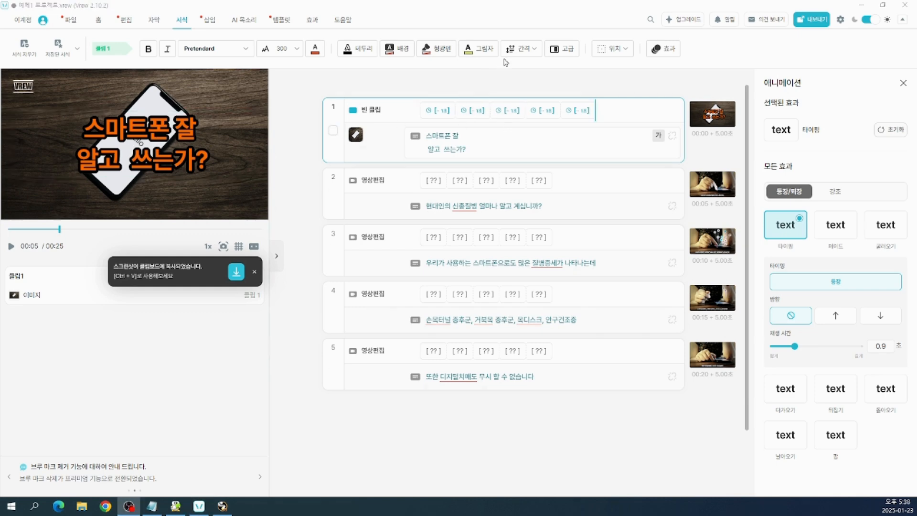
pyautogui.click(489, 53)
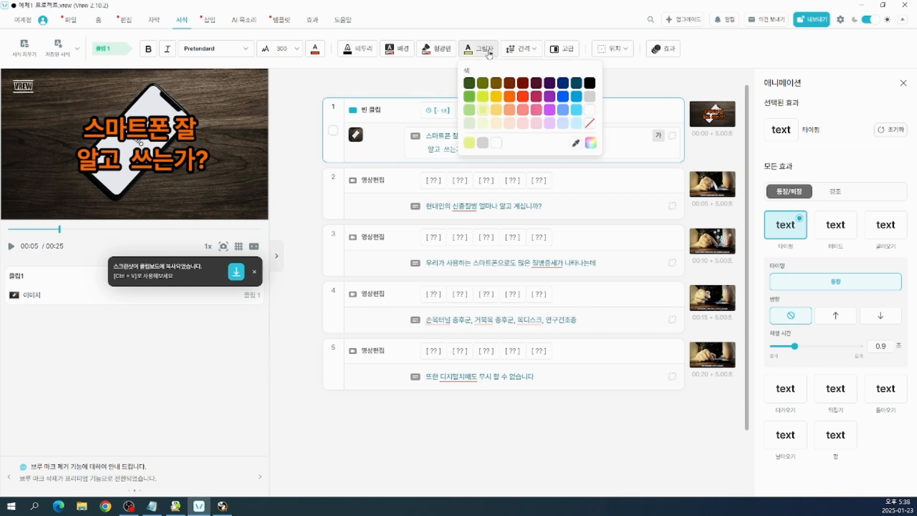
pyautogui.click(590, 96)
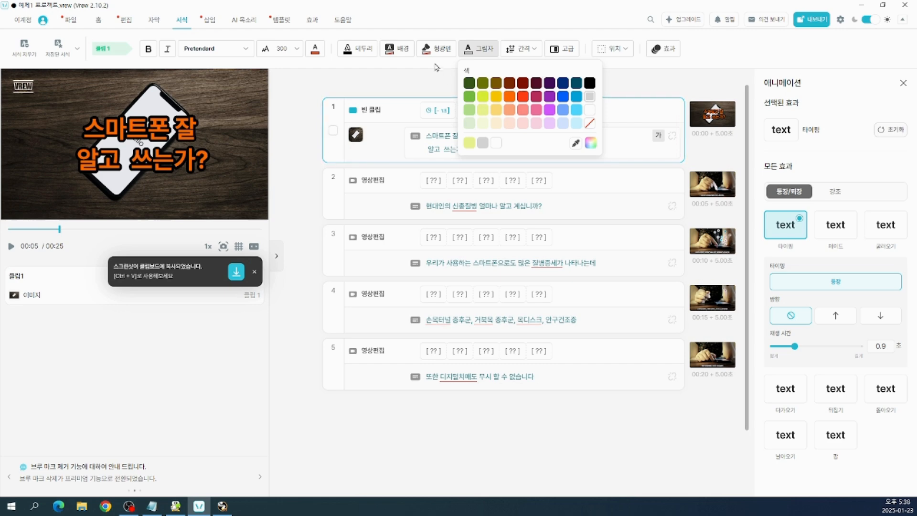
# Remove the title's outline to examine the text shadow, and restore the black outline.
pyautogui.click(359, 53)
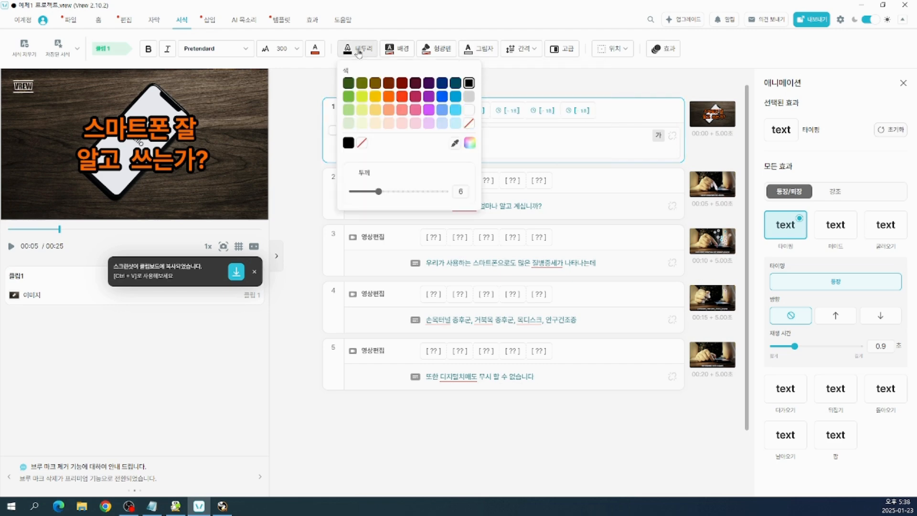
pyautogui.click(471, 127)
pyautogui.click(358, 52)
pyautogui.click(470, 124)
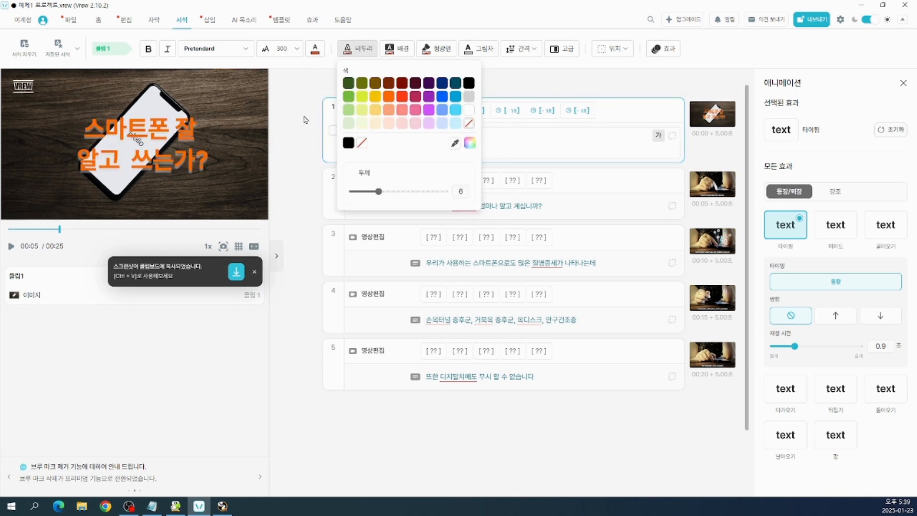
pyautogui.click(164, 169)
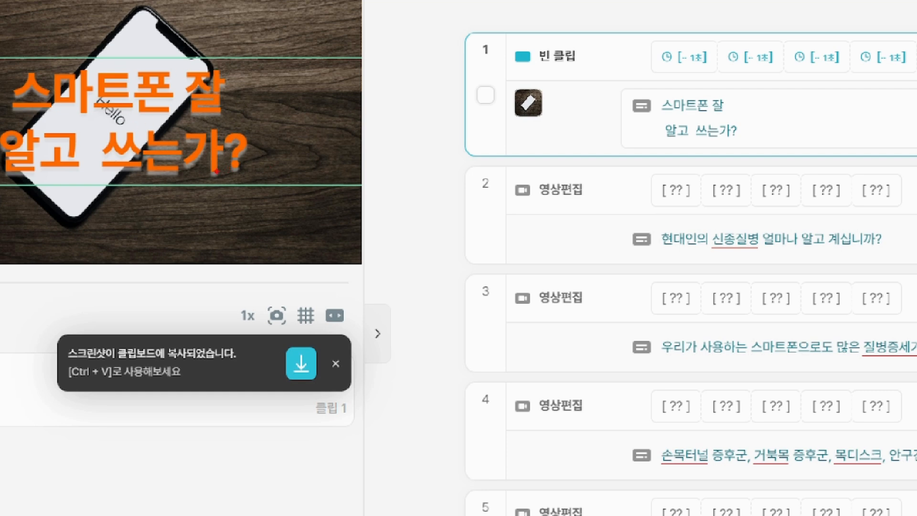
pyautogui.moveTo(128, 147); pyautogui.dragTo(136, 86)
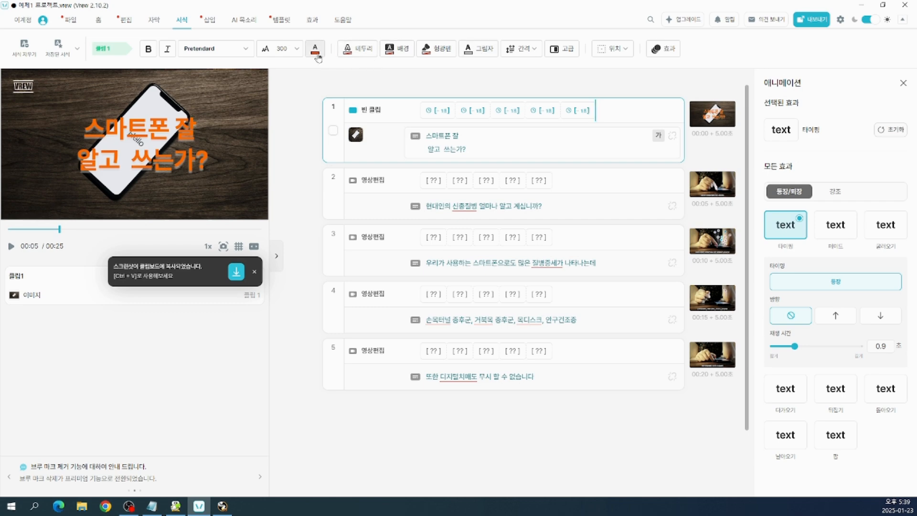
pyautogui.click(358, 50)
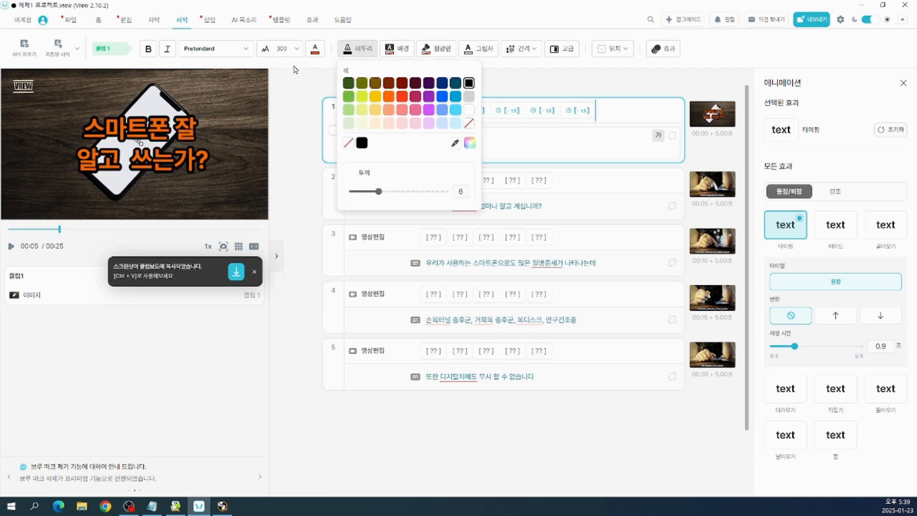
pyautogui.click(501, 83)
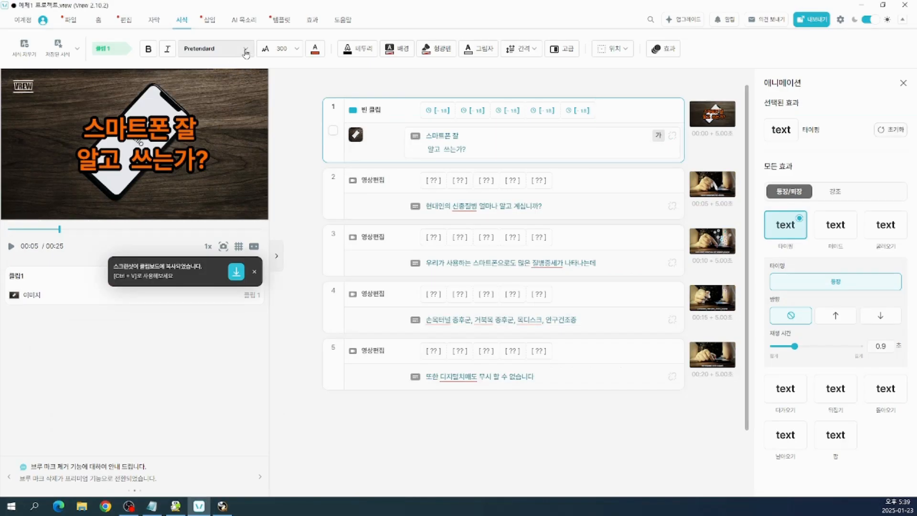
# Try the 넥슨 배찌체 and 배달의민족 도현체 fonts on clip 1's title.
pyautogui.click(263, 40)
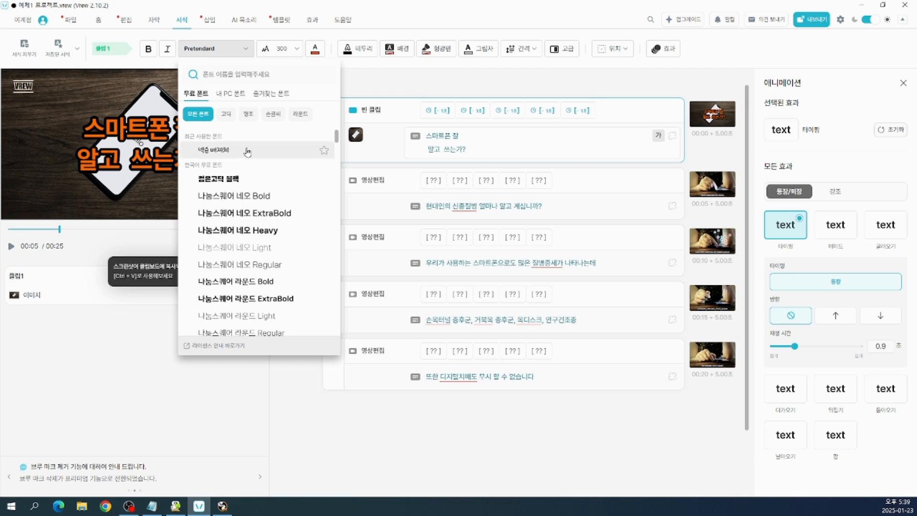
pyautogui.scroll(-1, 249, 159)
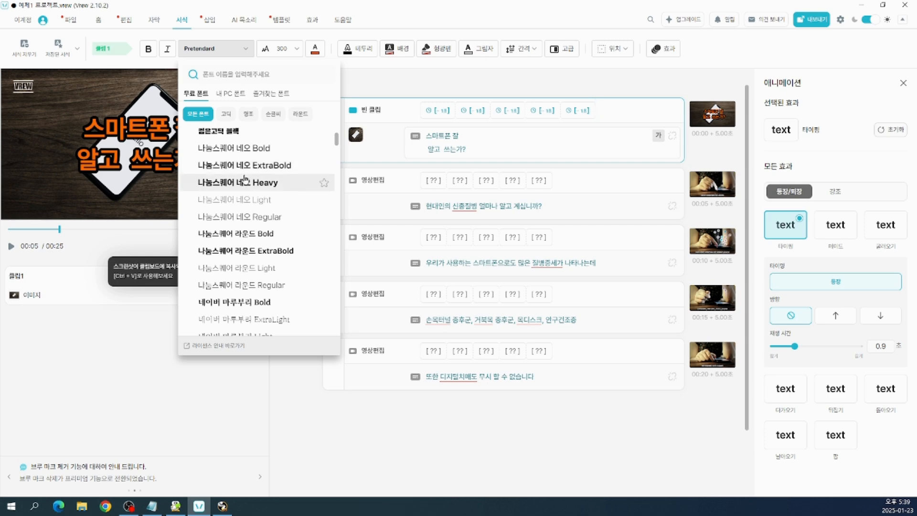
pyautogui.scroll(-1, 244, 194)
pyautogui.scroll(-3, 245, 196)
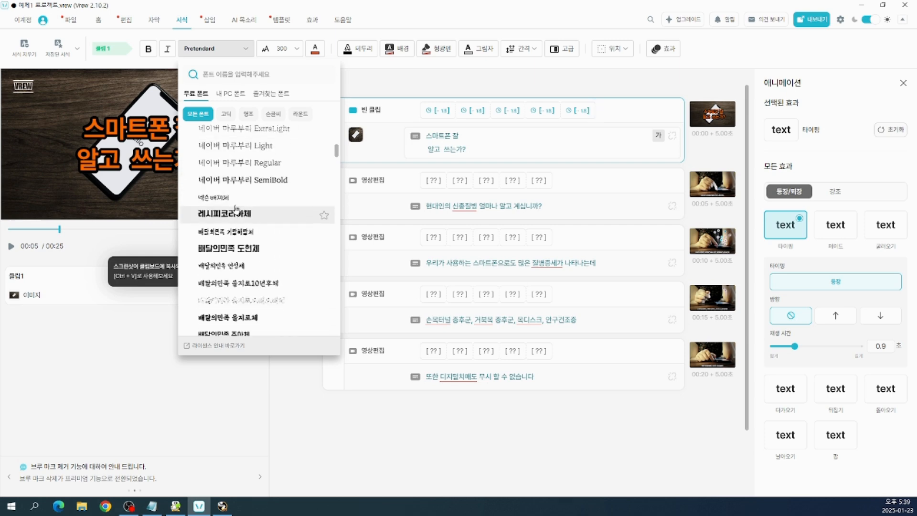
pyautogui.click(245, 197)
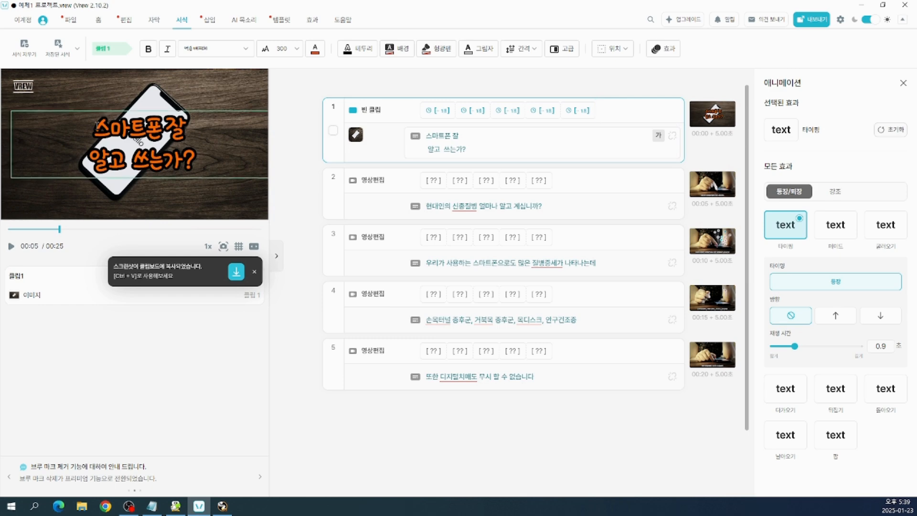
pyautogui.click(245, 49)
pyautogui.scroll(-6, 251, 193)
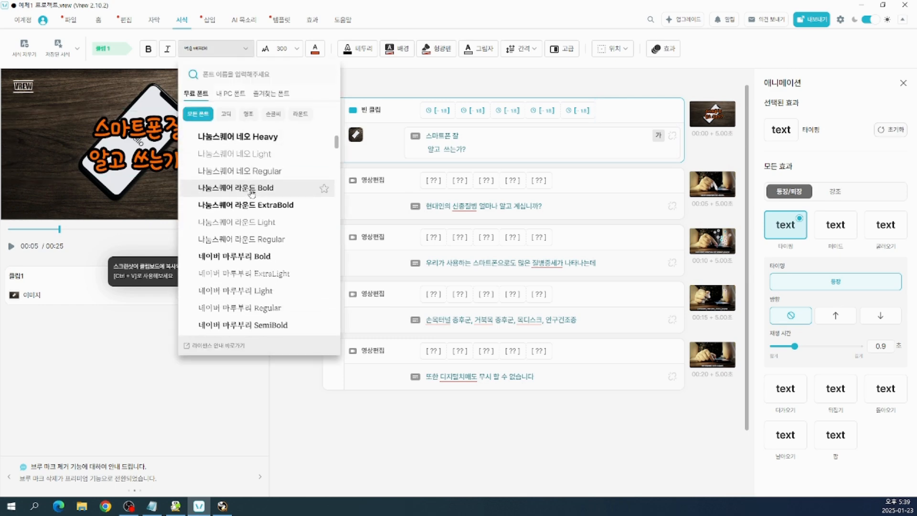
pyautogui.scroll(-2, 252, 193)
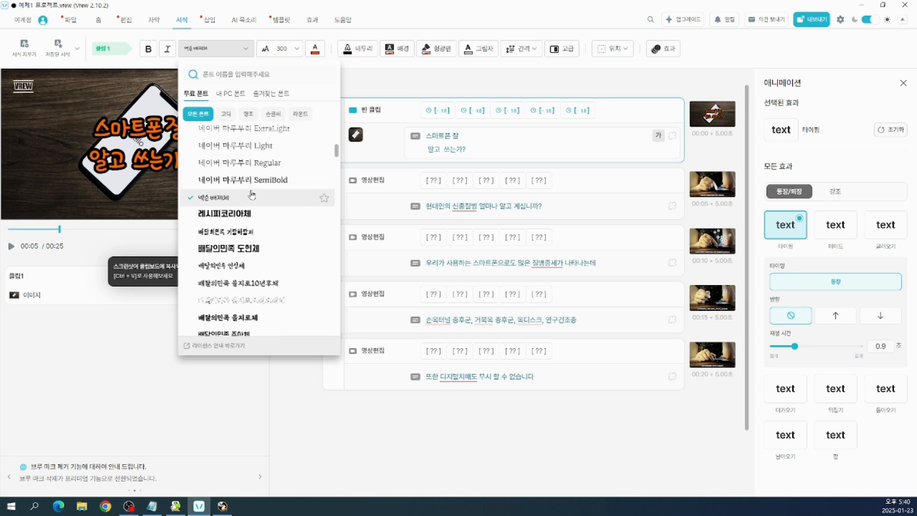
pyautogui.click(243, 249)
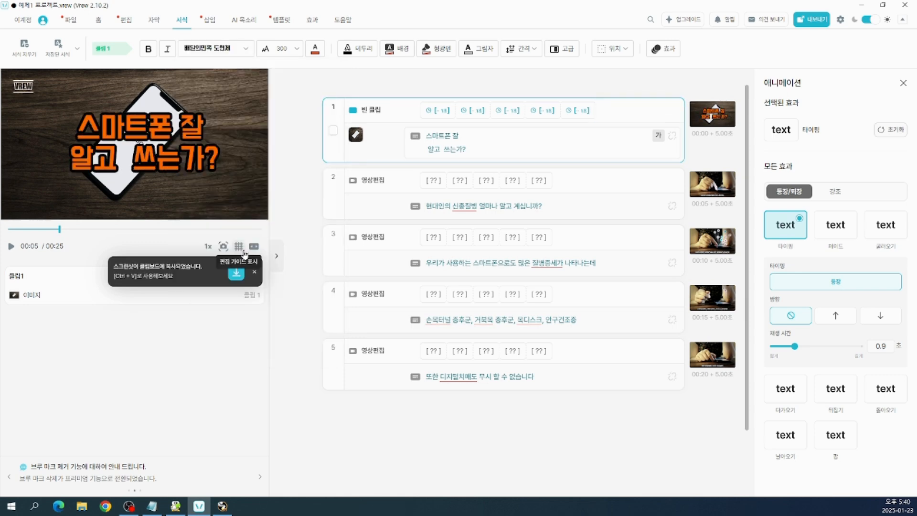
# Set the font of clip 1's title to 여기어때 잘난체.
pyautogui.click(244, 48)
pyautogui.scroll(5, 243, 182)
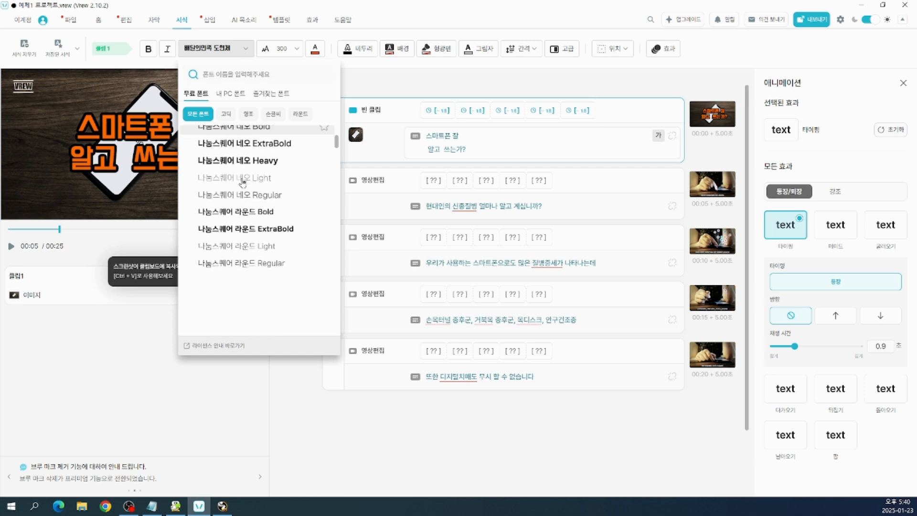
pyautogui.scroll(-8, 243, 182)
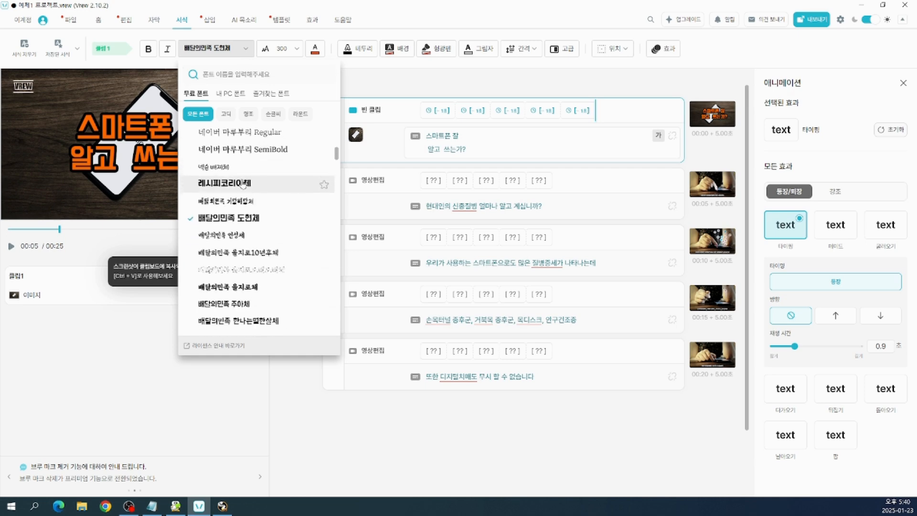
pyautogui.scroll(-5, 243, 182)
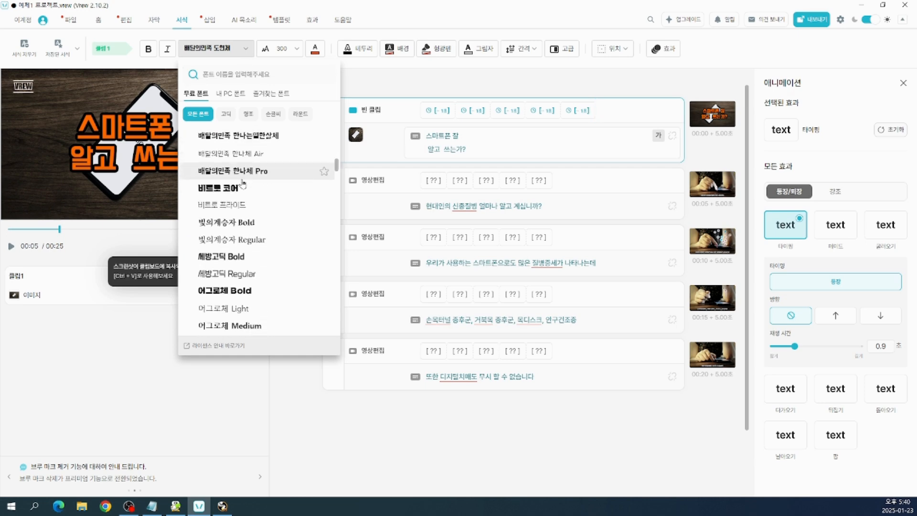
pyautogui.scroll(-1, 243, 182)
pyautogui.scroll(-5, 243, 182)
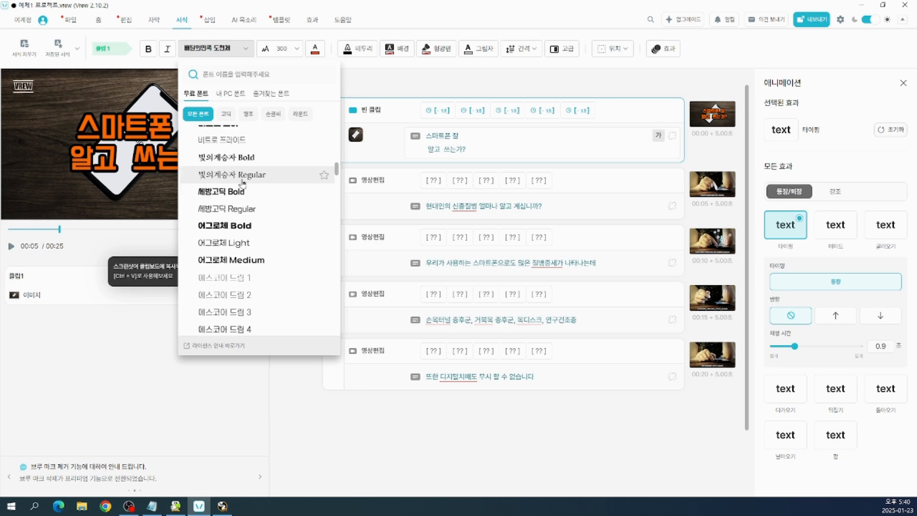
pyautogui.scroll(-4, 243, 184)
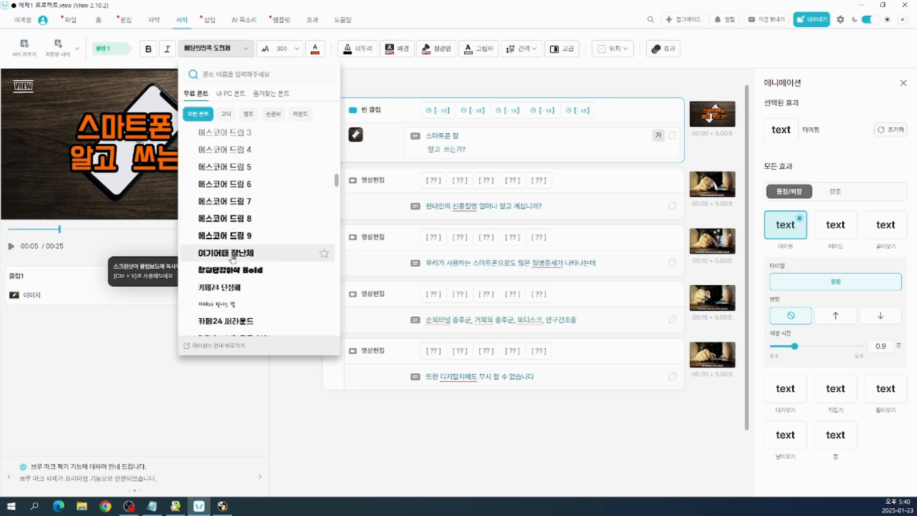
pyautogui.click(232, 258)
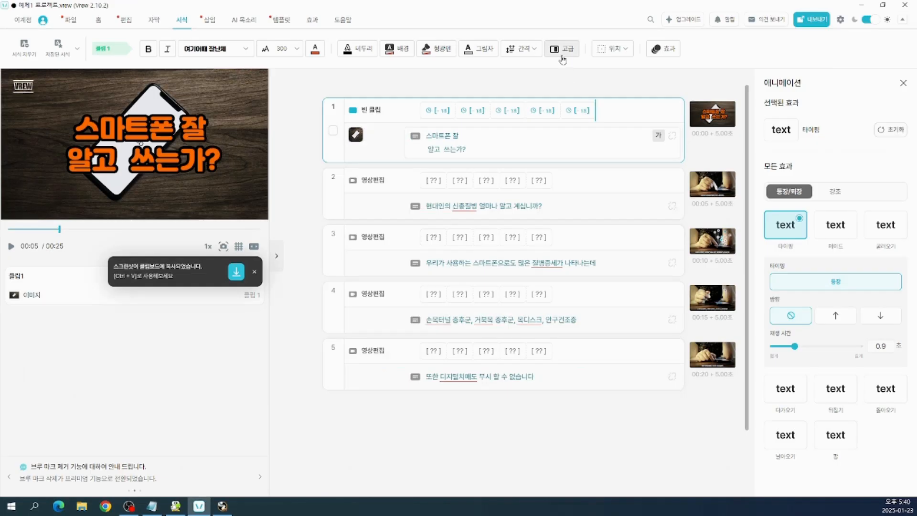
# Save clip 1's current title format as a reusable format, and check it and its delete option among the saved formats.
pyautogui.click(549, 48)
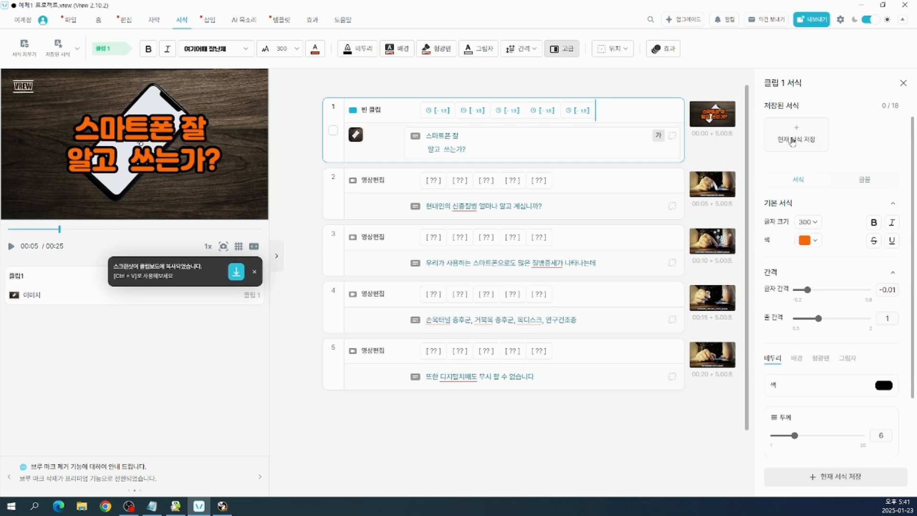
pyautogui.click(709, 125)
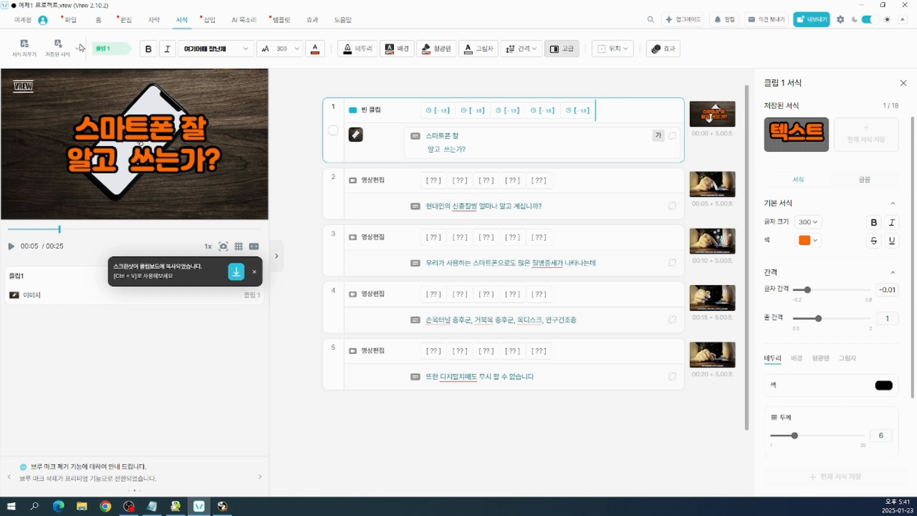
pyautogui.click(99, 60)
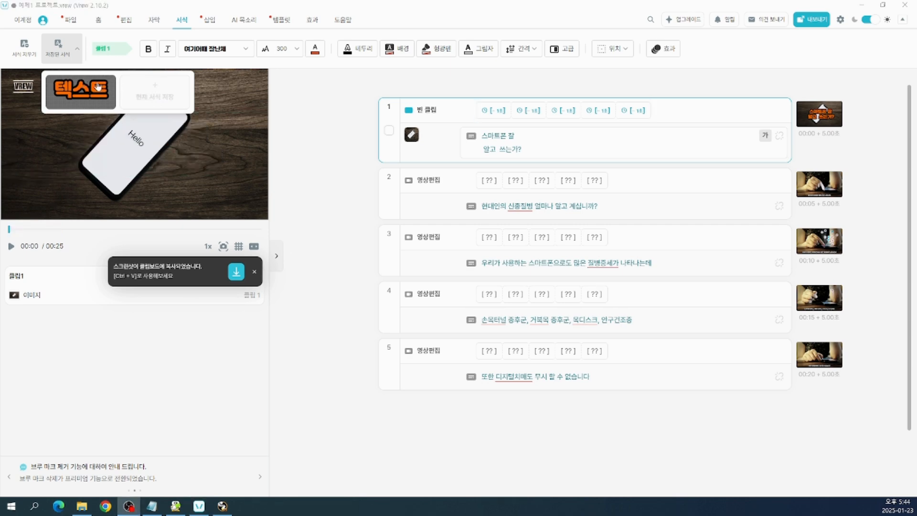
pyautogui.rightClick(55, 88)
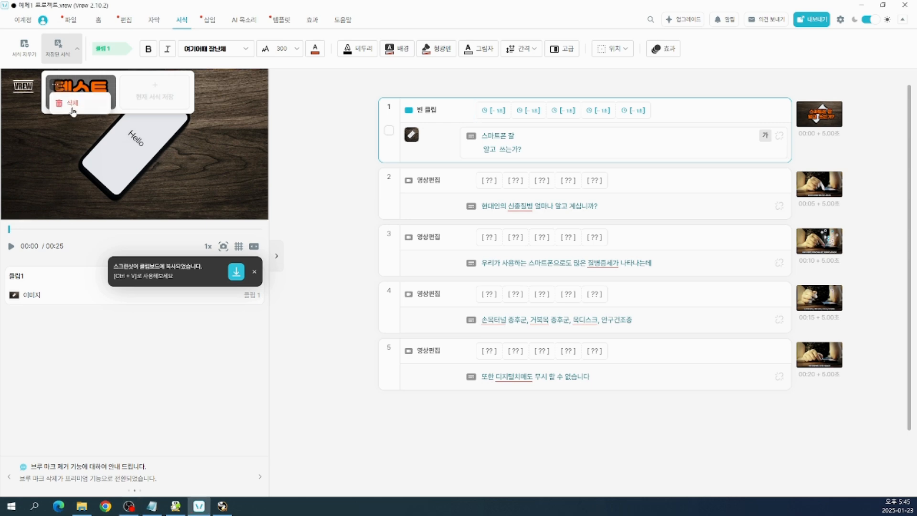
pyautogui.click(56, 86)
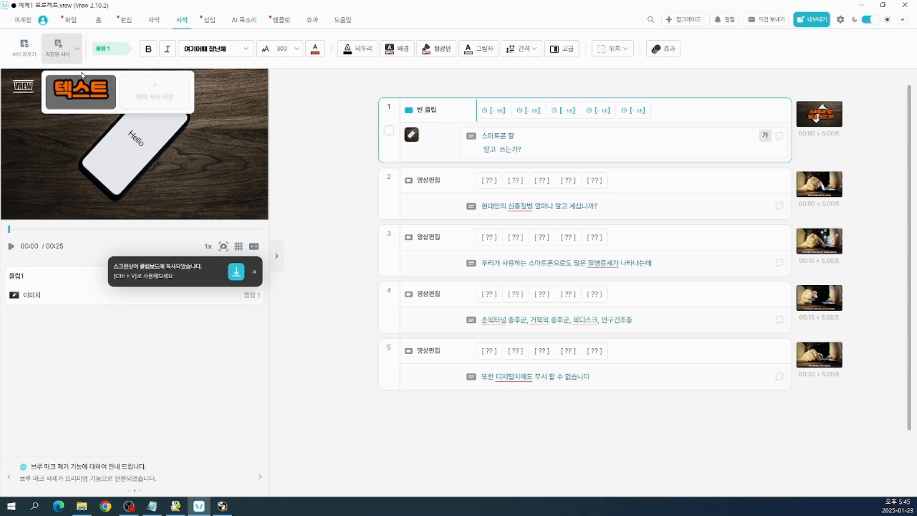
pyautogui.click(55, 86)
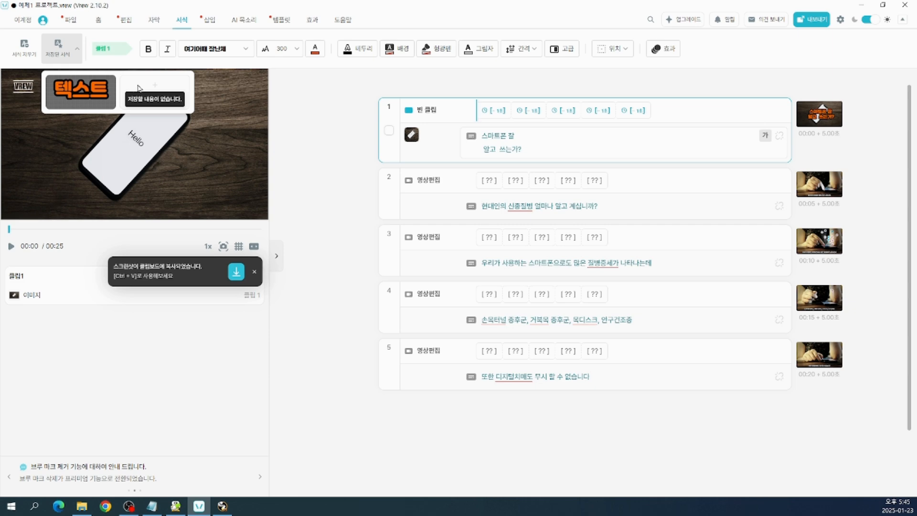
pyautogui.click(311, 123)
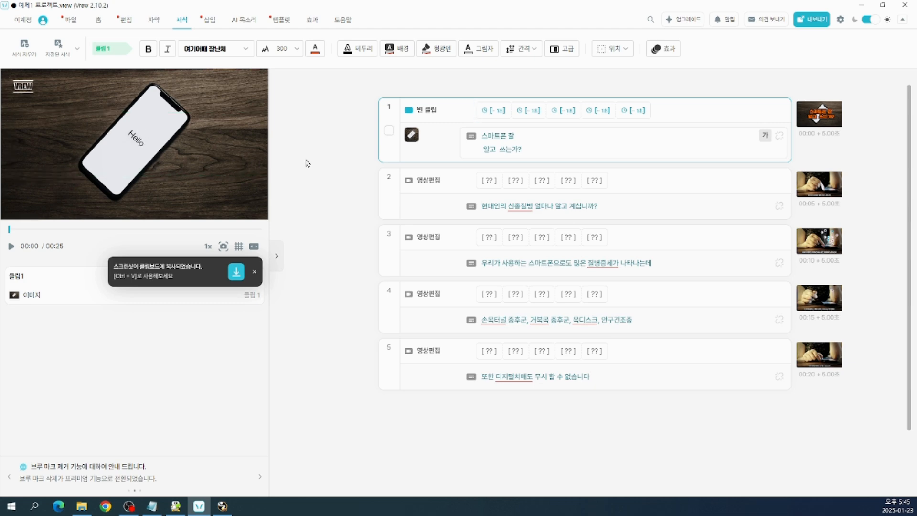
# Preview the first second of clip 1, and shift the title slightly to the left in the video frame.
pyautogui.moveTo(529, 163)
pyautogui.click(10, 252)
pyautogui.click(10, 252)
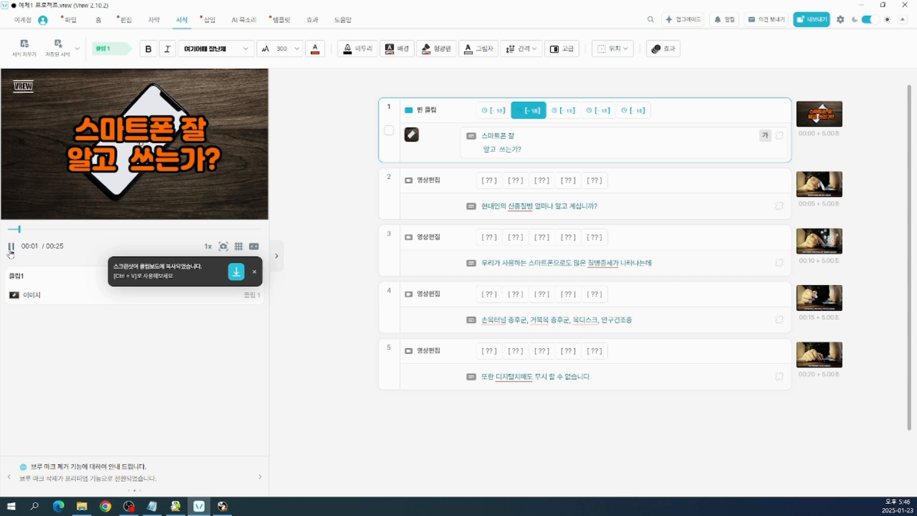
pyautogui.click(10, 252)
pyautogui.click(178, 151)
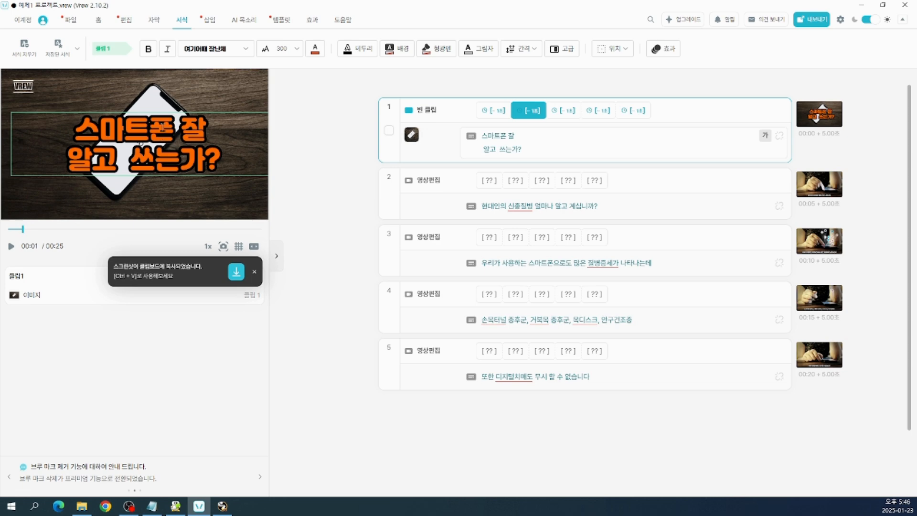
pyautogui.click(159, 113)
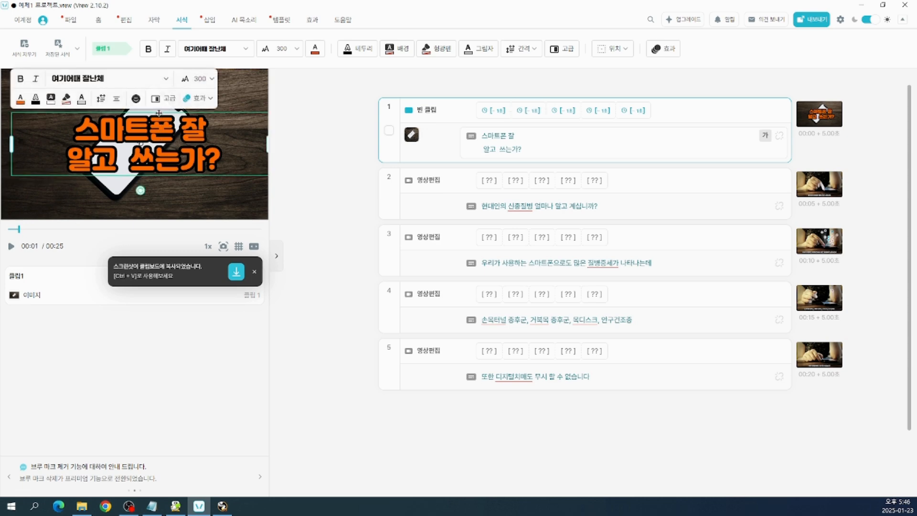
pyautogui.moveTo(159, 114)
pyautogui.mouseDown()
pyautogui.moveTo(155, 85)
pyautogui.moveTo(154, 141)
pyautogui.moveTo(156, 111)
pyautogui.mouseUp()
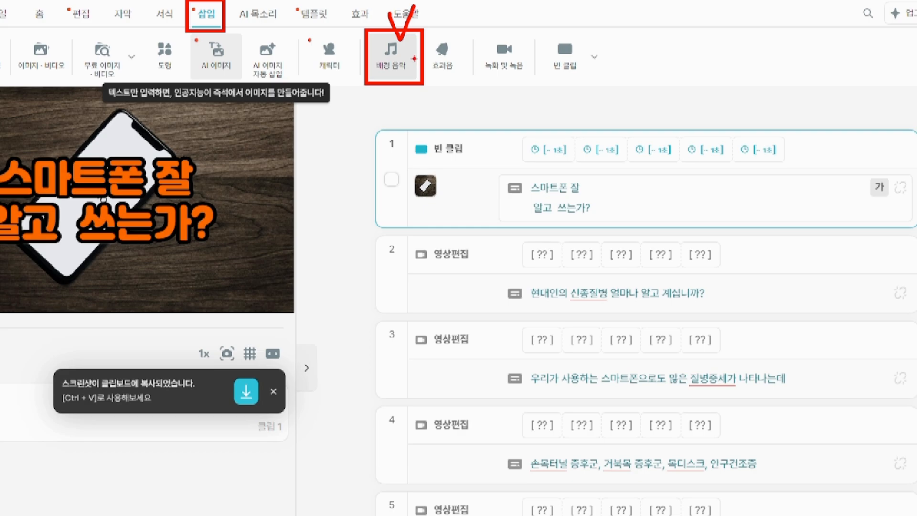
# Open the background music library for inserting music into the project.
pyautogui.click(391, 55)
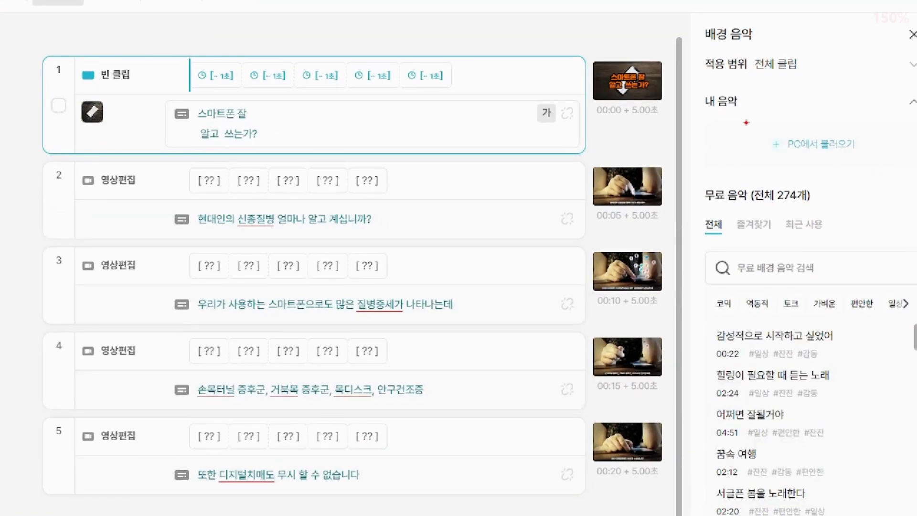
pyautogui.moveTo(746, 123); pyautogui.dragTo(890, 170)
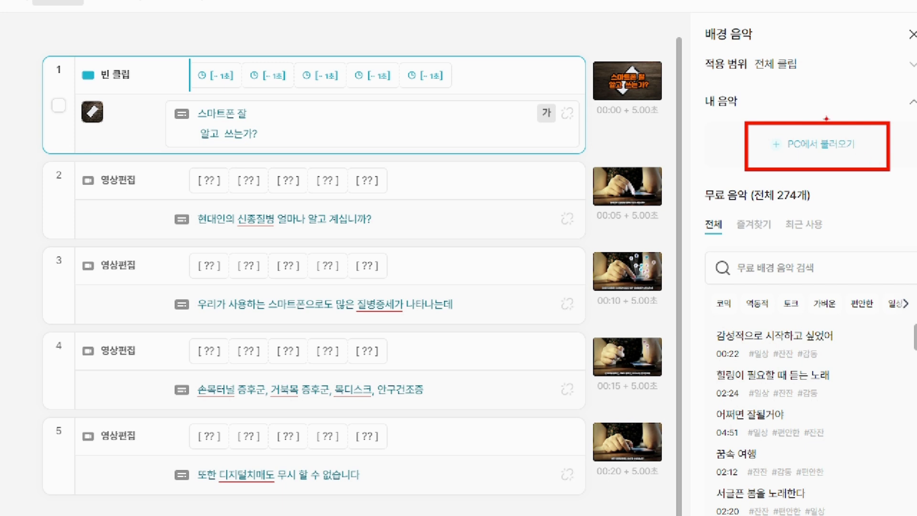
pyautogui.moveTo(815, 106)
pyautogui.mouseDown()
pyautogui.moveTo(825, 121)
pyautogui.moveTo(835, 94)
pyautogui.mouseUp()
pyautogui.moveTo(705, 309); pyautogui.dragTo(853, 514)
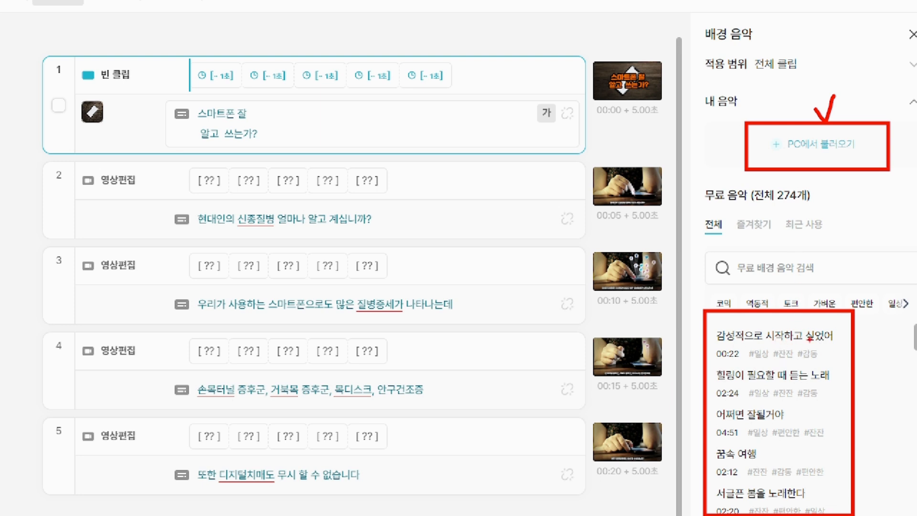
pyautogui.press('Escape')
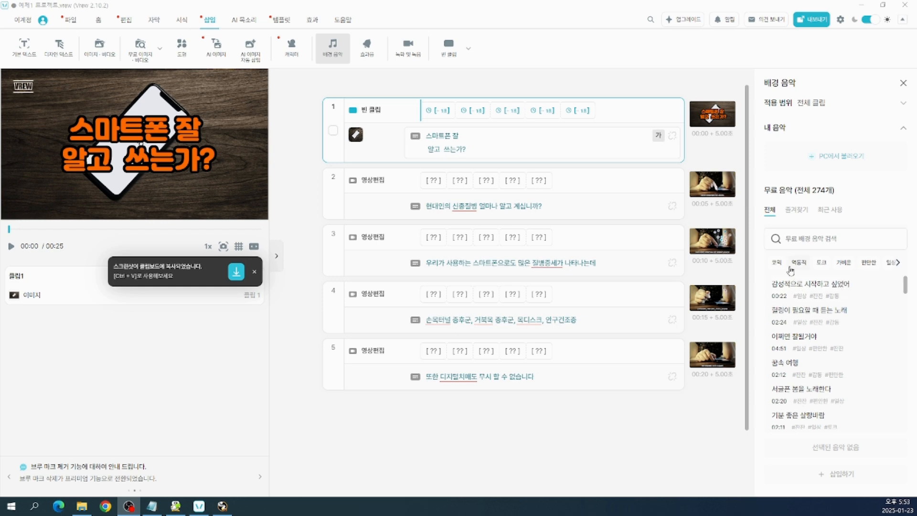
pyautogui.scroll(9, 852, 290)
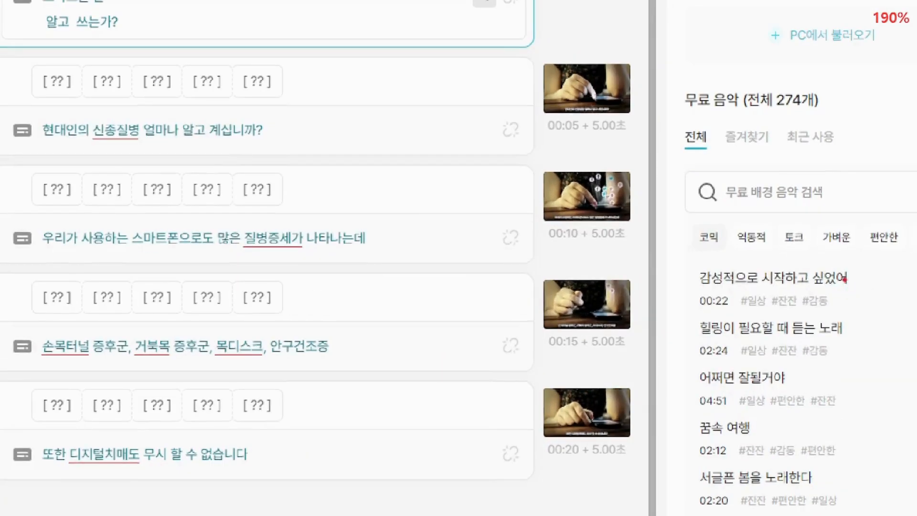
pyautogui.moveTo(682, 213)
pyautogui.mouseDown()
pyautogui.moveTo(775, 260)
pyautogui.moveTo(915, 259)
pyautogui.mouseUp()
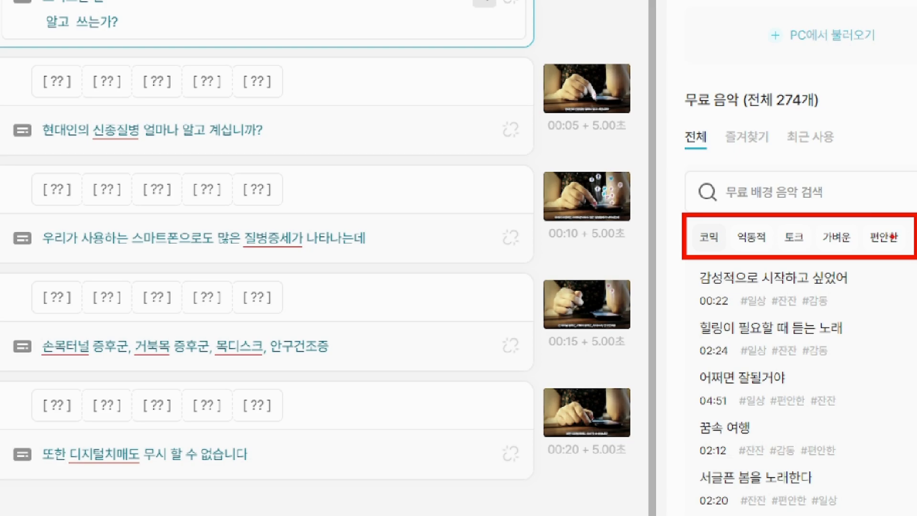
pyautogui.press('Escape')
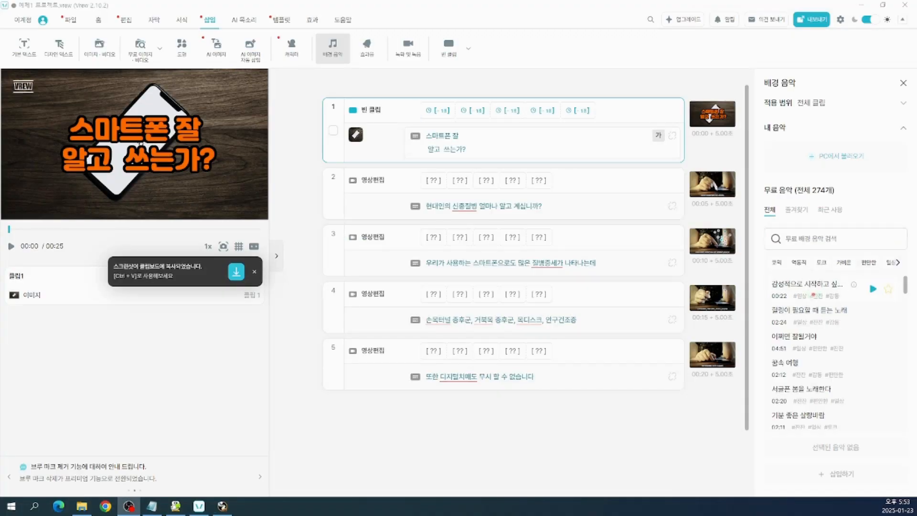
pyautogui.scroll(3, 833, 295)
pyautogui.moveTo(761, 276)
pyautogui.mouseDown()
pyautogui.moveTo(827, 293)
pyautogui.moveTo(874, 286)
pyautogui.mouseUp()
pyautogui.press('Escape')
pyautogui.press('ctrl')
pyautogui.press('ctrl')
pyautogui.press('ctrl')
# Audition the free tracks 감성적으로 시작하고 싶었어, 힐링이 필요할 때 듣는 노래 and 어쩌면 잘될거야, and select 감성적으로 시작하고 싶었어.
pyautogui.click(873, 290)
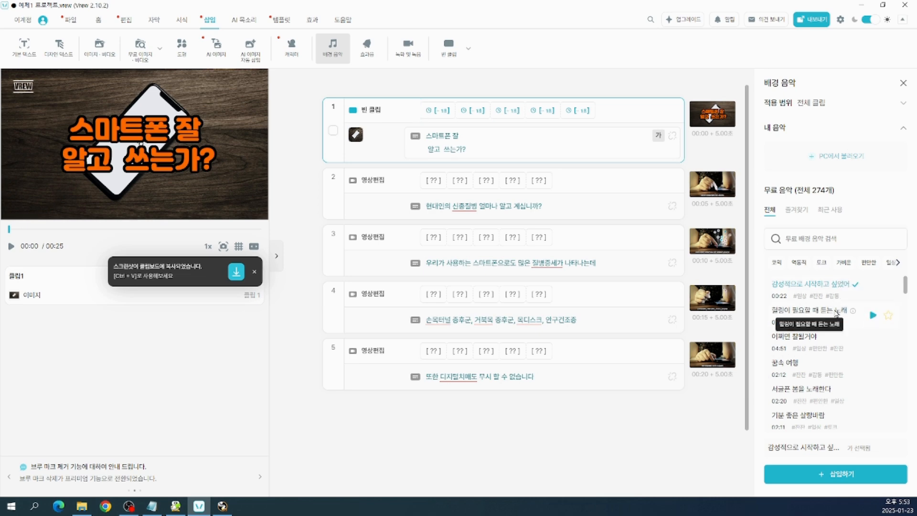
pyautogui.click(871, 315)
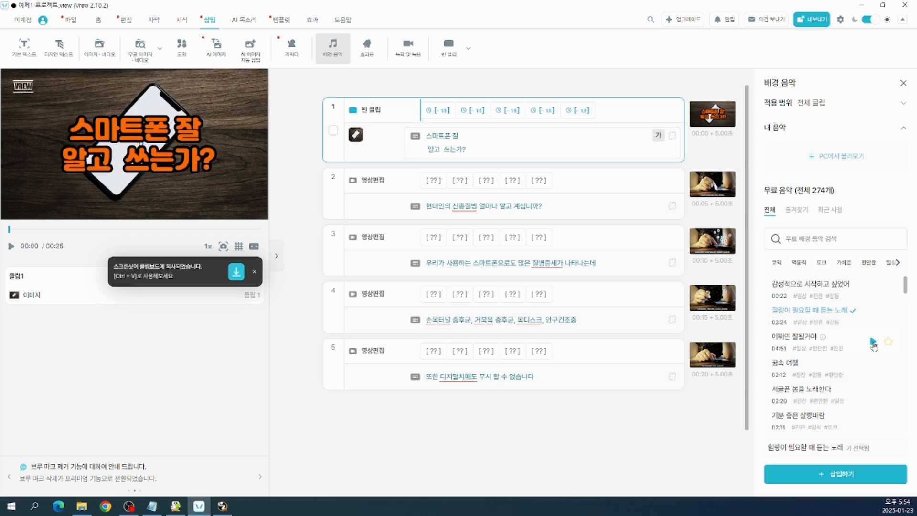
pyautogui.click(872, 342)
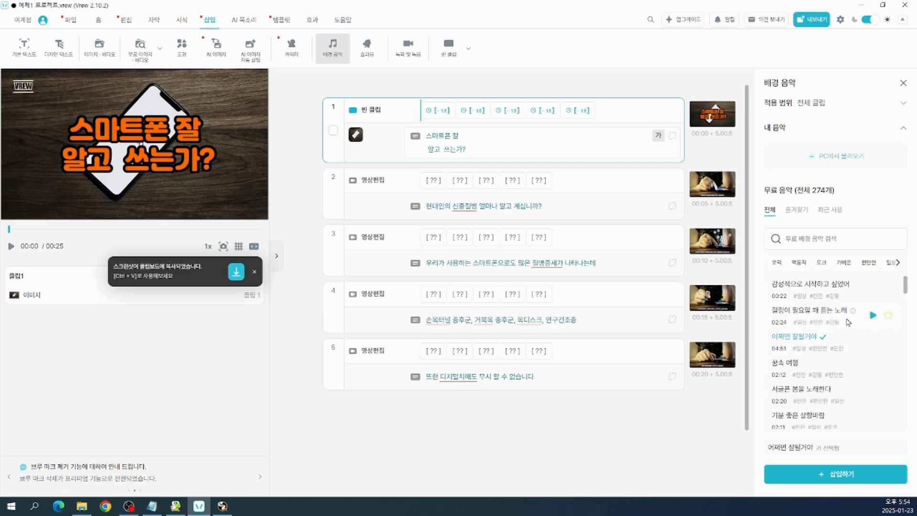
pyautogui.click(808, 286)
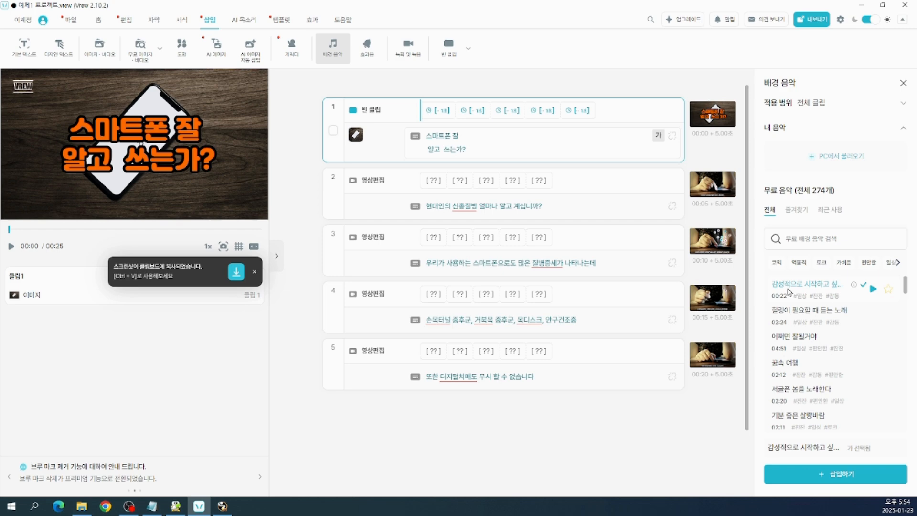
# Insert the selected track 감성적으로 시작하고 싶었어 as background music for all clips.
pyautogui.press('ctrl')
pyautogui.press('ctrl')
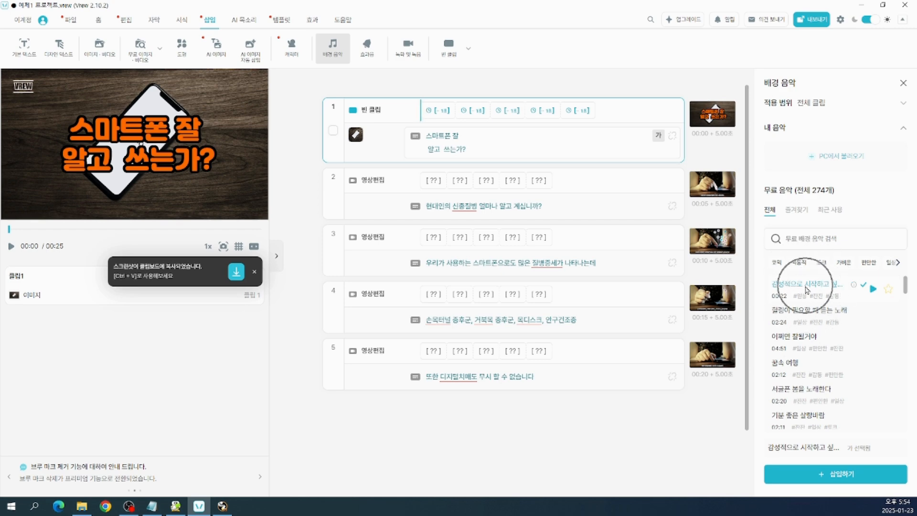
pyautogui.press('ctrl')
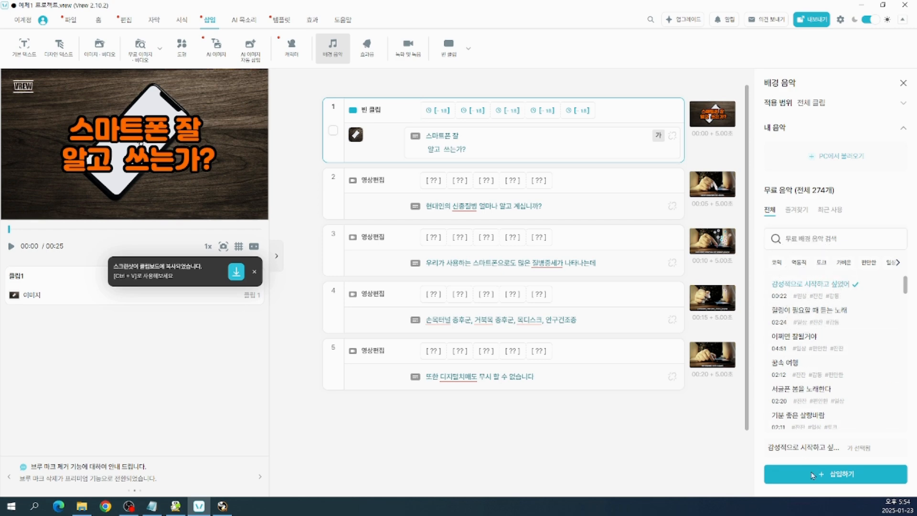
pyautogui.click(828, 481)
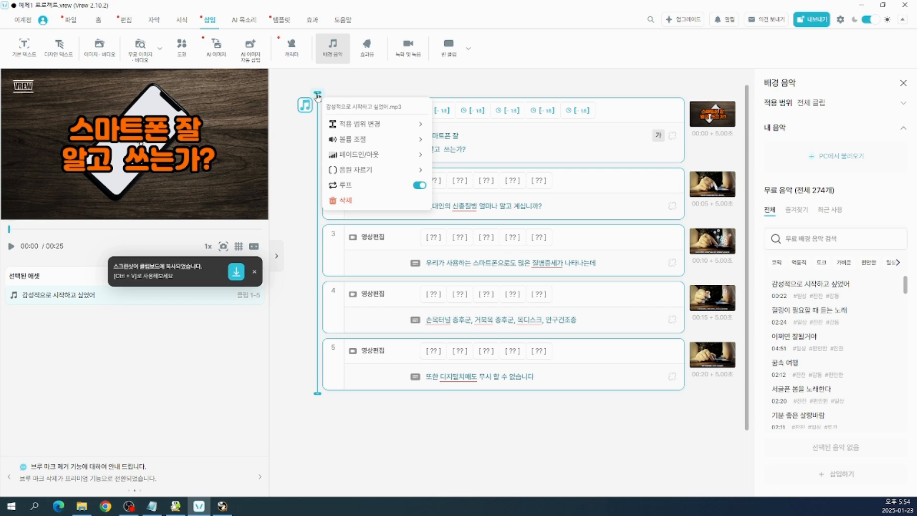
# Try moving the background music's start down to clip 4, and extend it back to cover clips 1 to 5.
pyautogui.moveTo(313, 93); pyautogui.dragTo(327, 252)
pyautogui.moveTo(321, 286); pyautogui.dragTo(312, 212)
pyautogui.moveTo(318, 177); pyautogui.dragTo(318, 283)
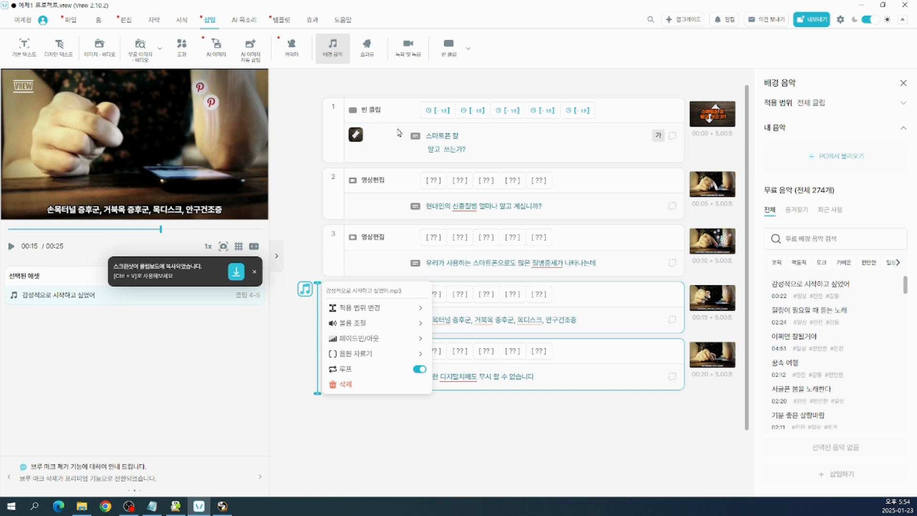
pyautogui.moveTo(320, 274); pyautogui.dragTo(330, 128)
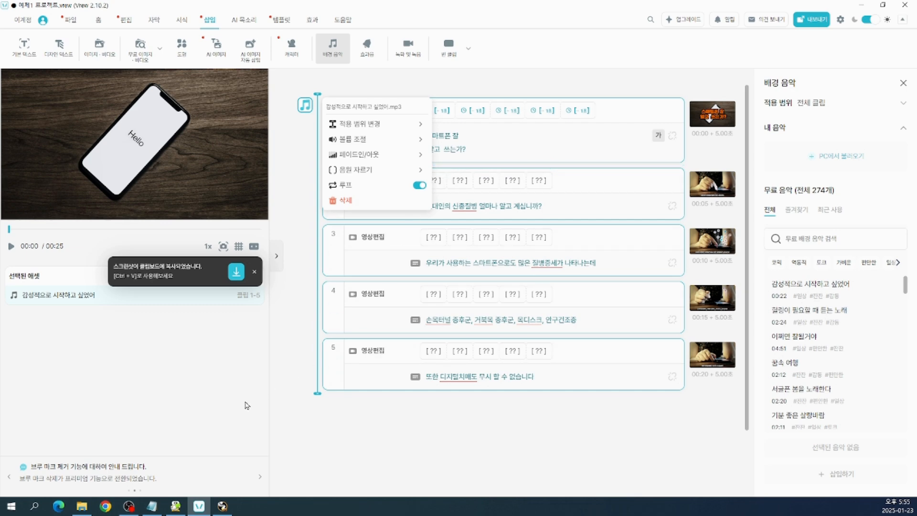
# Dismiss the screenshot notice and preview the opening of clip 1 with the background music.
pyautogui.click(256, 274)
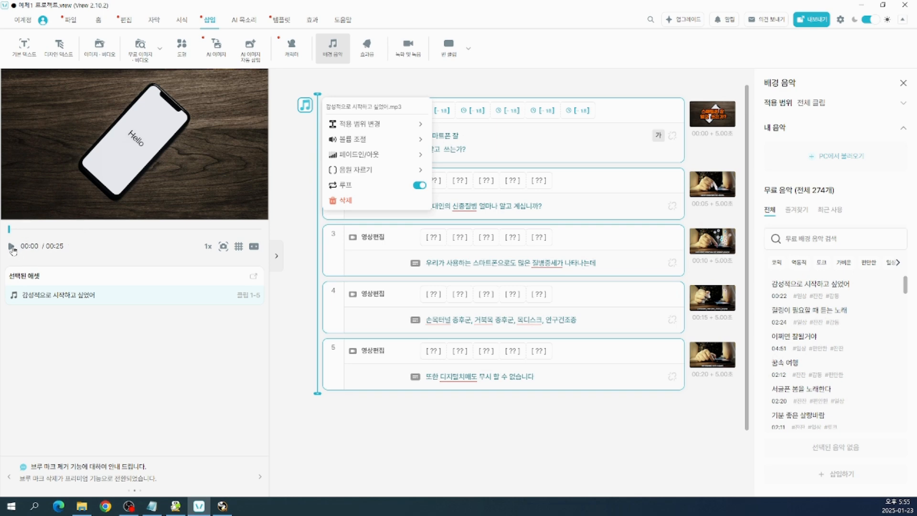
pyautogui.click(10, 247)
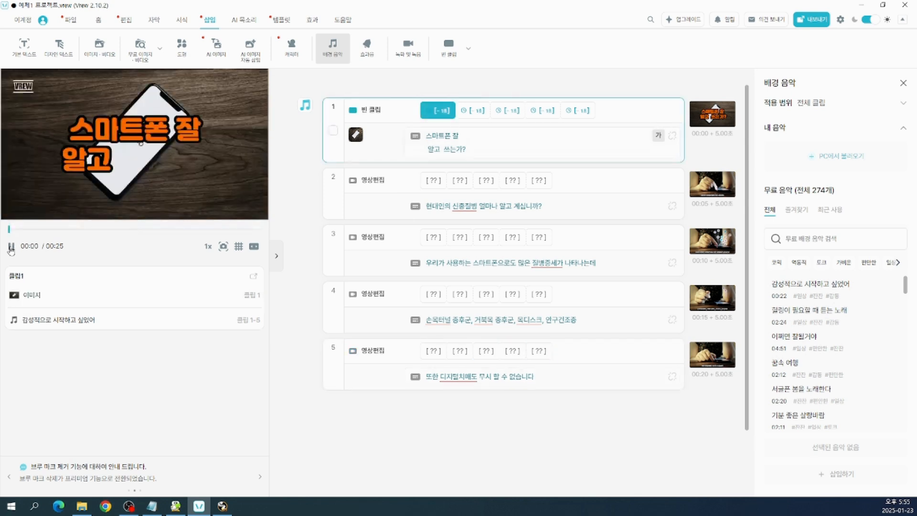
pyautogui.click(10, 247)
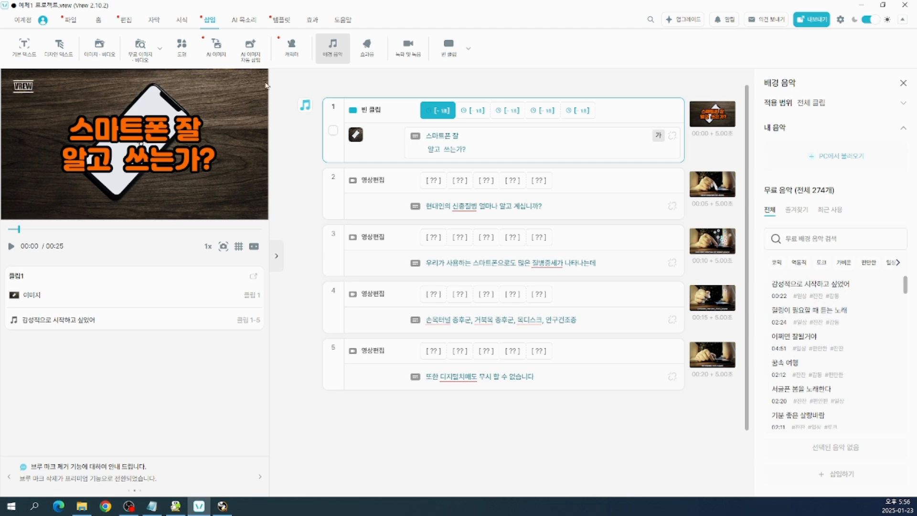
# Save the project, and start an MP4 video export of all clips at the original 640 x 360 resolution.
pyautogui.click(71, 19)
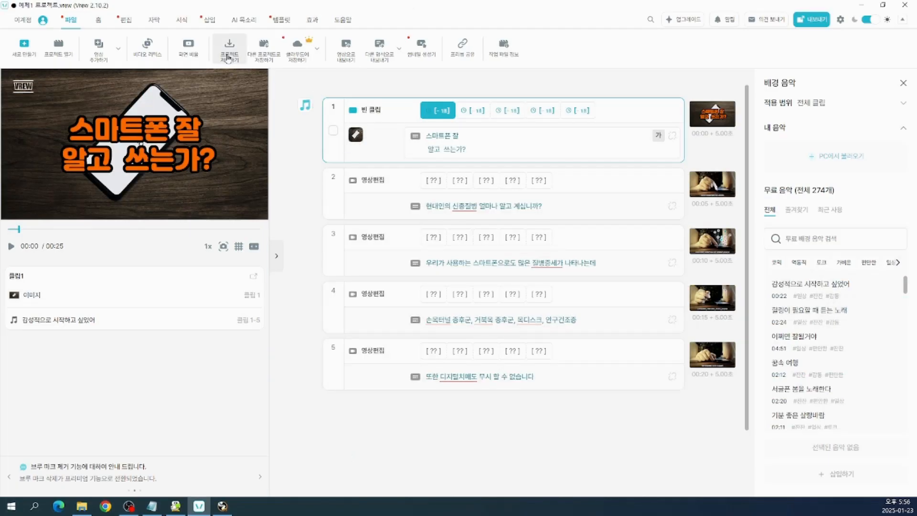
pyautogui.click(382, 94)
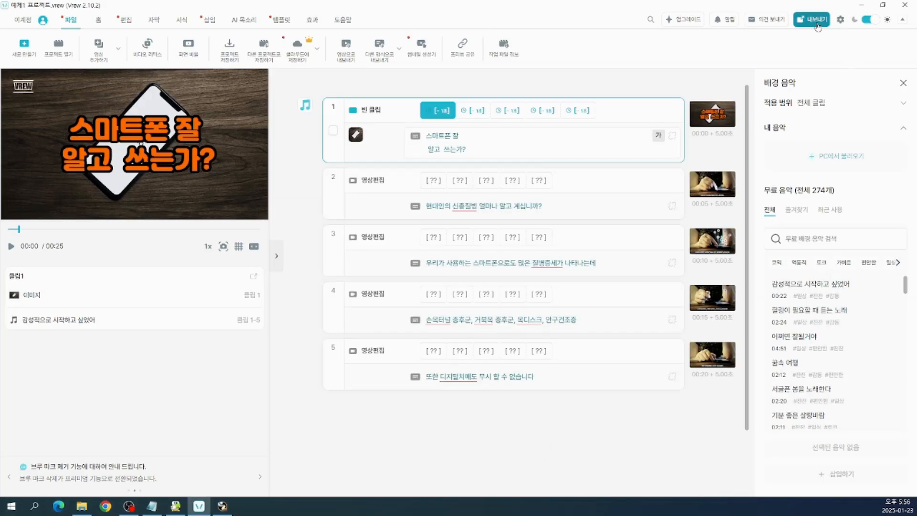
pyautogui.click(819, 48)
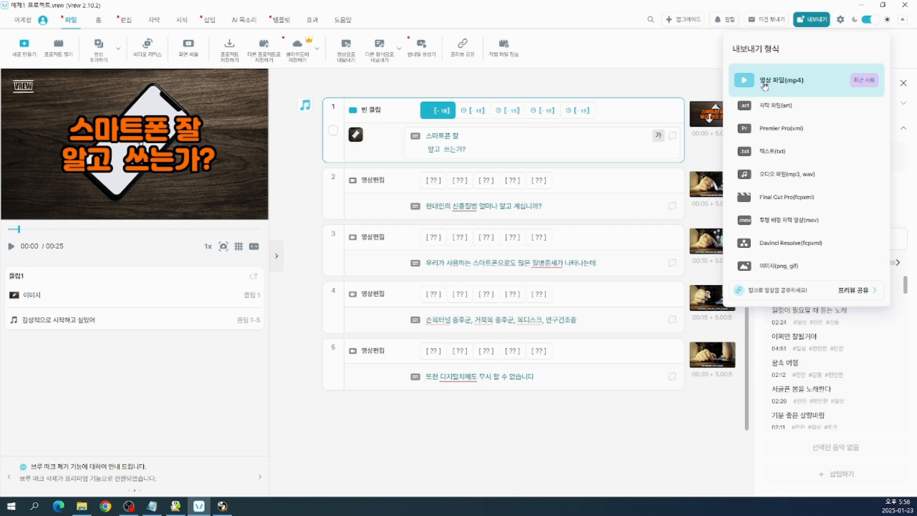
pyautogui.click(800, 86)
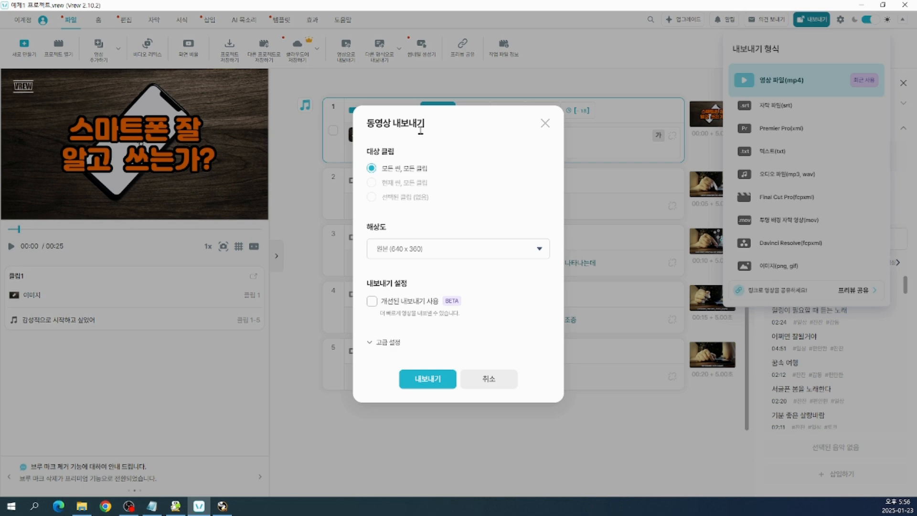
pyautogui.click(435, 384)
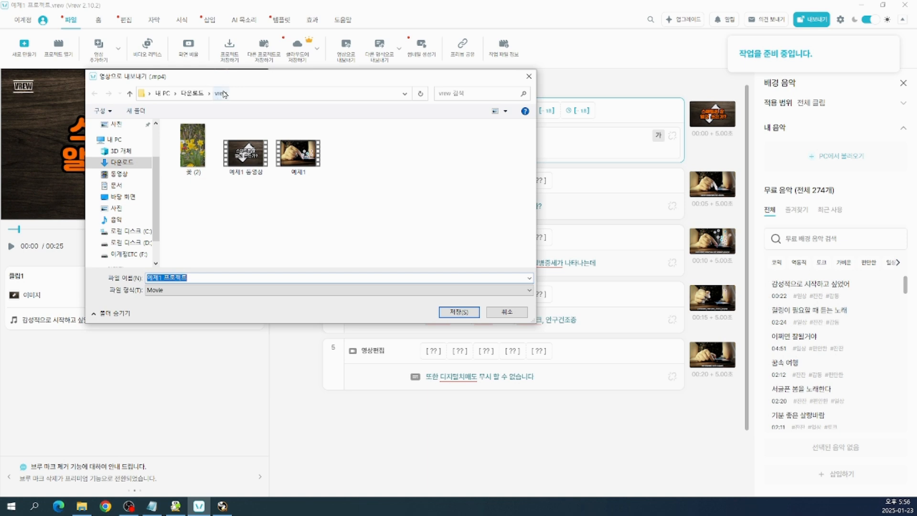
# Name the exported video file 예제1 동영상-1.
pyautogui.click(205, 277)
pyautogui.press('BackSpace')
pyautogui.press('BackSpace')
pyautogui.press('BackSpace')
pyautogui.press('BackSpace')
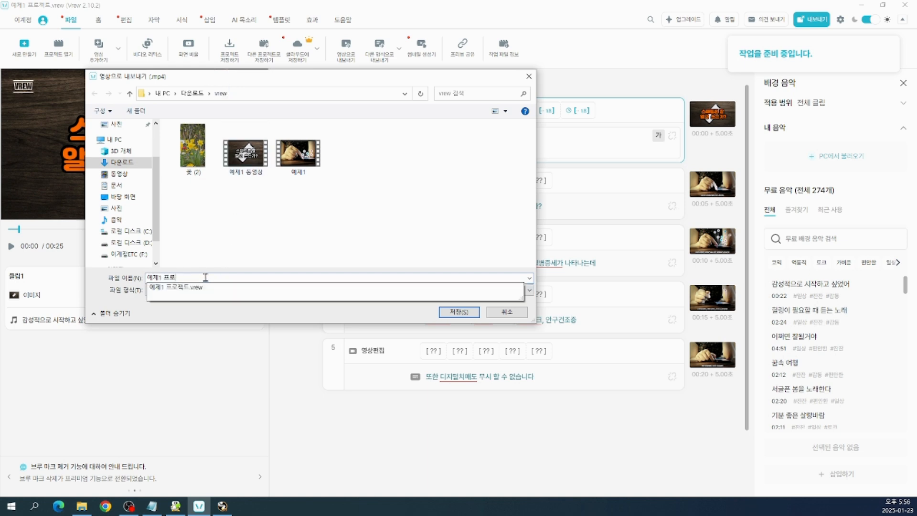
pyautogui.write('e')
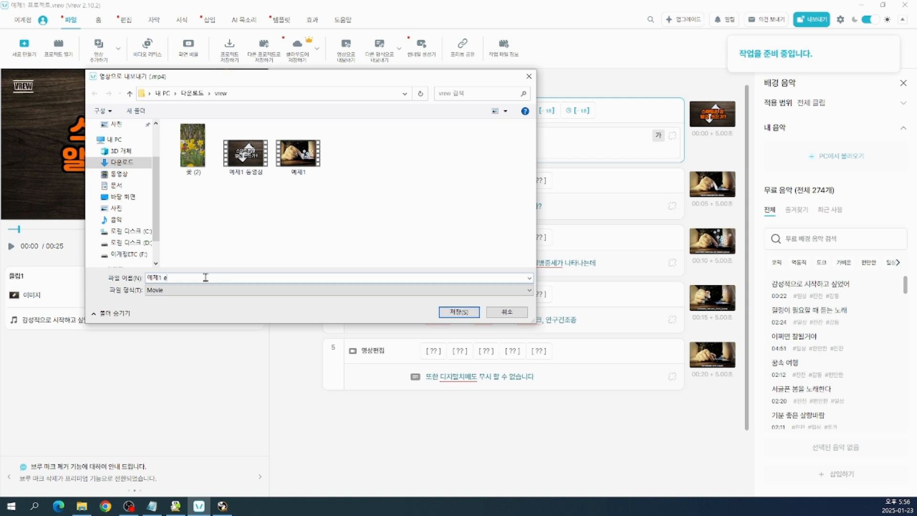
pyautogui.write('hd')
pyautogui.press('BackSpace')
pyautogui.press('BackSpace')
pyautogui.press('BackSpace')
pyautogui.write('eh')
pyautogui.press('BackSpace')
pyautogui.write('ehdudt')
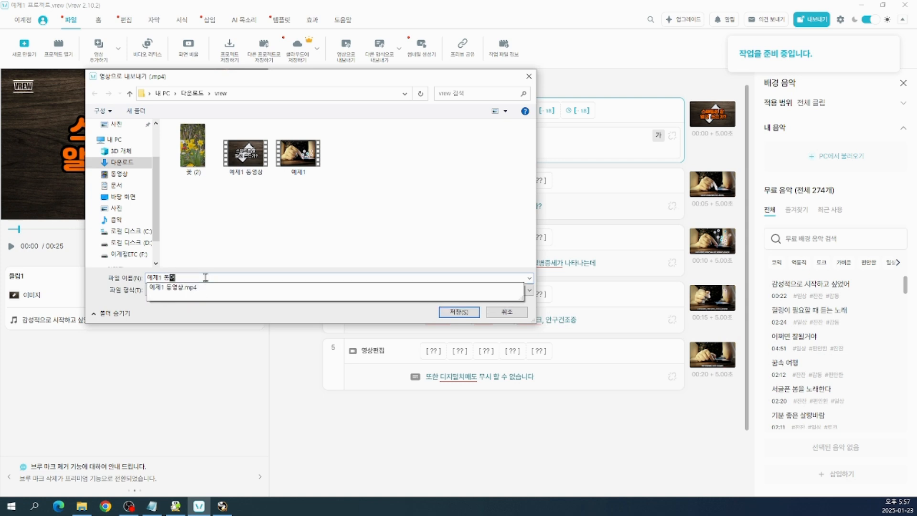
pyautogui.write('kd-')
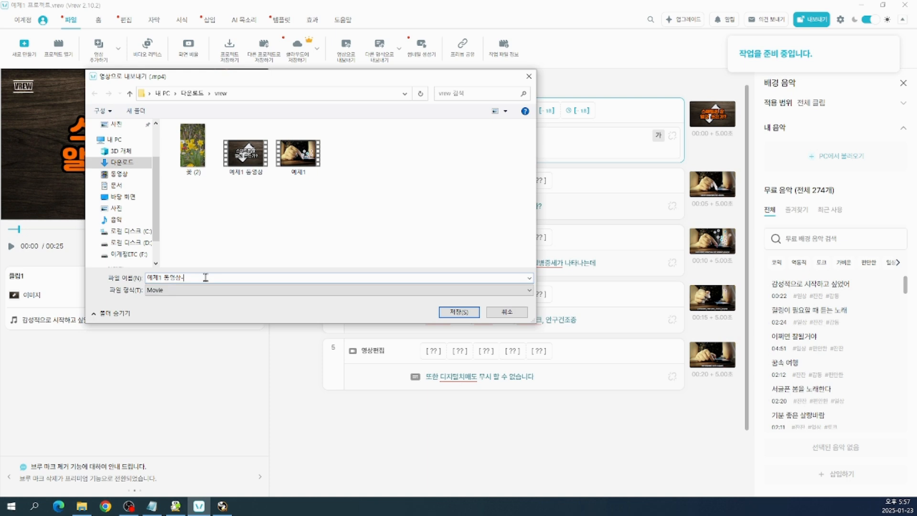
pyautogui.press('BackSpace')
pyautogui.press('BackSpace')
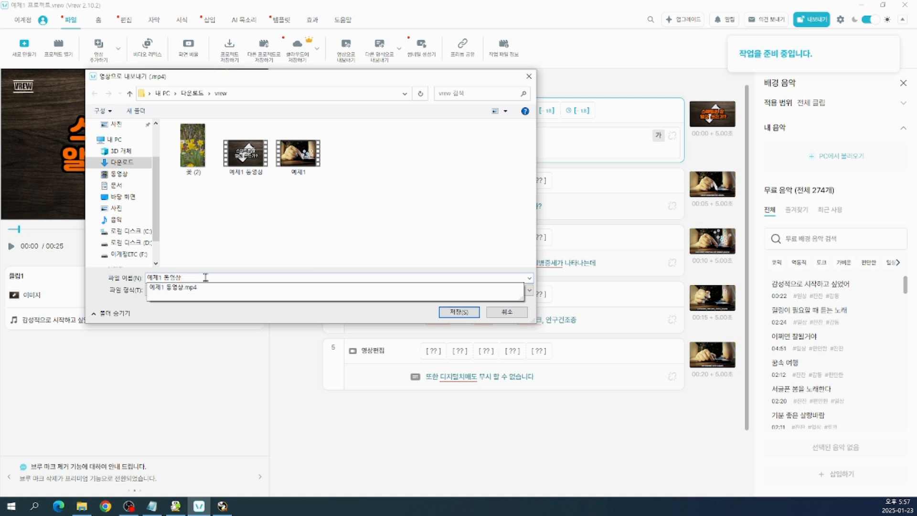
pyautogui.write('-1')
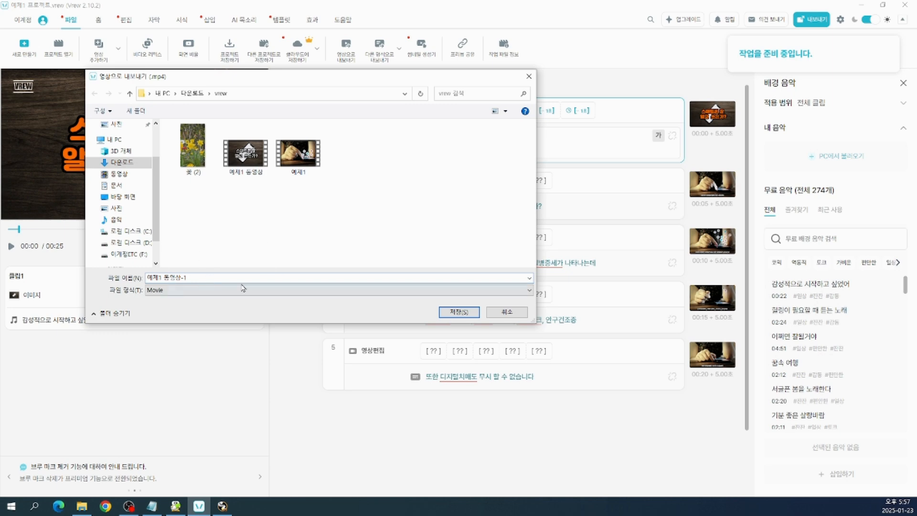
# Save the video export in the vrew folder under 다운로드, and close the completion message without opening the folder.
pyautogui.click(181, 291)
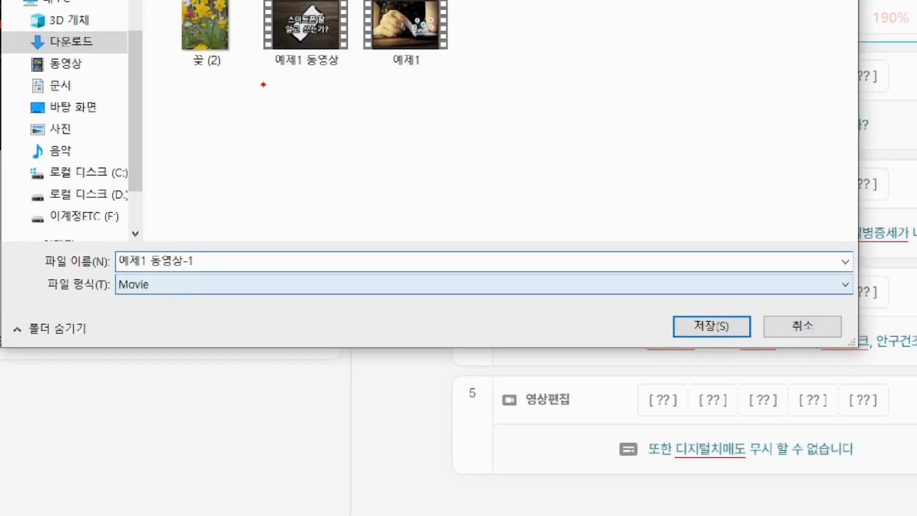
pyautogui.moveTo(268, 76); pyautogui.dragTo(342, 74)
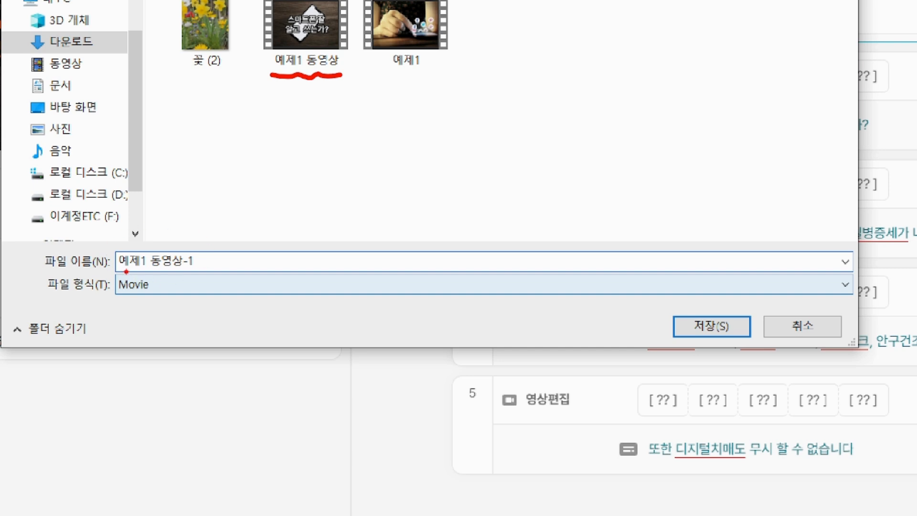
pyautogui.moveTo(636, 297)
pyautogui.mouseDown()
pyautogui.moveTo(687, 332)
pyautogui.moveTo(758, 359)
pyautogui.mouseUp()
pyautogui.moveTo(691, 206)
pyautogui.mouseDown()
pyautogui.moveTo(689, 275)
pyautogui.moveTo(708, 244)
pyautogui.mouseUp()
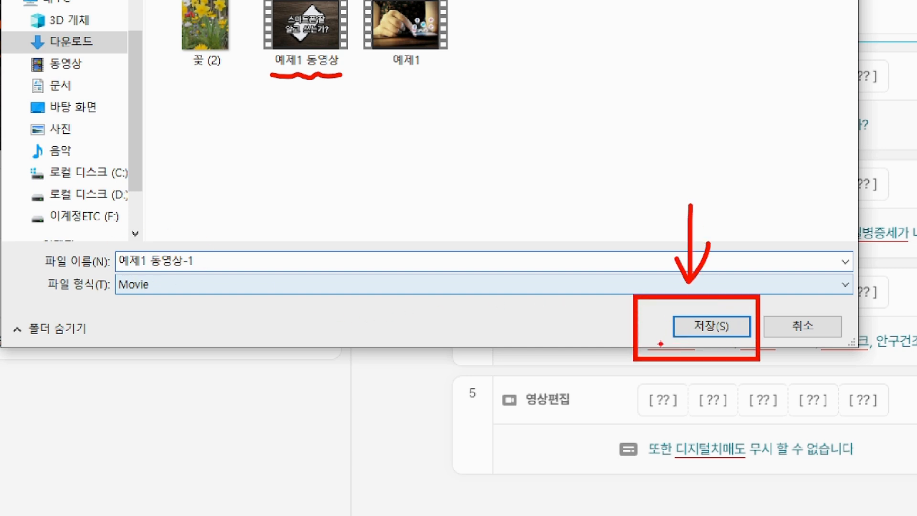
pyautogui.press('Escape')
pyautogui.click(459, 314)
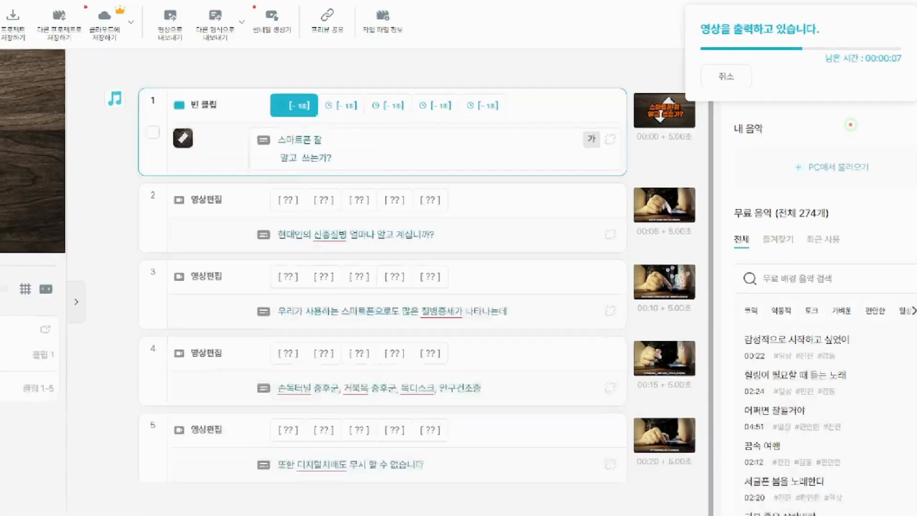
pyautogui.moveTo(867, 119)
pyautogui.mouseDown()
pyautogui.moveTo(744, 102)
pyautogui.moveTo(697, 22)
pyautogui.moveTo(863, 58)
pyautogui.moveTo(828, 117)
pyautogui.moveTo(796, 130)
pyautogui.mouseUp()
pyautogui.press('Escape')
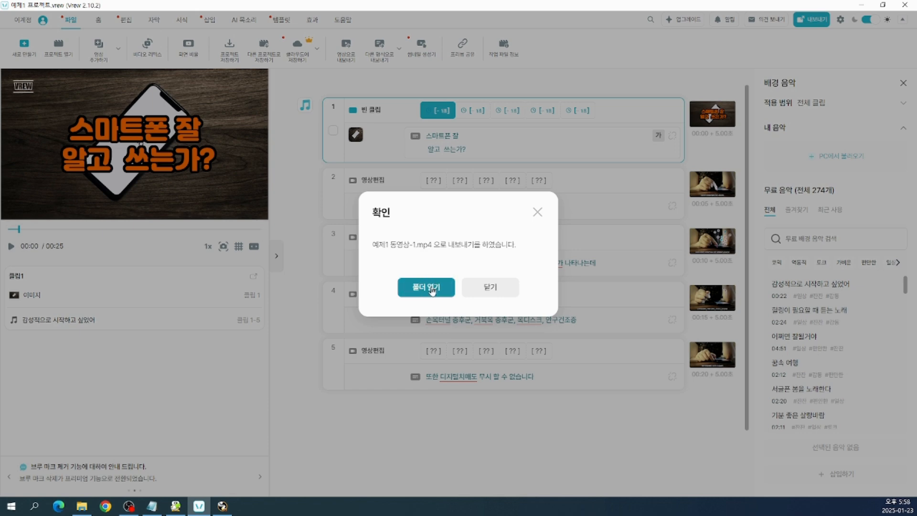
pyautogui.click(492, 289)
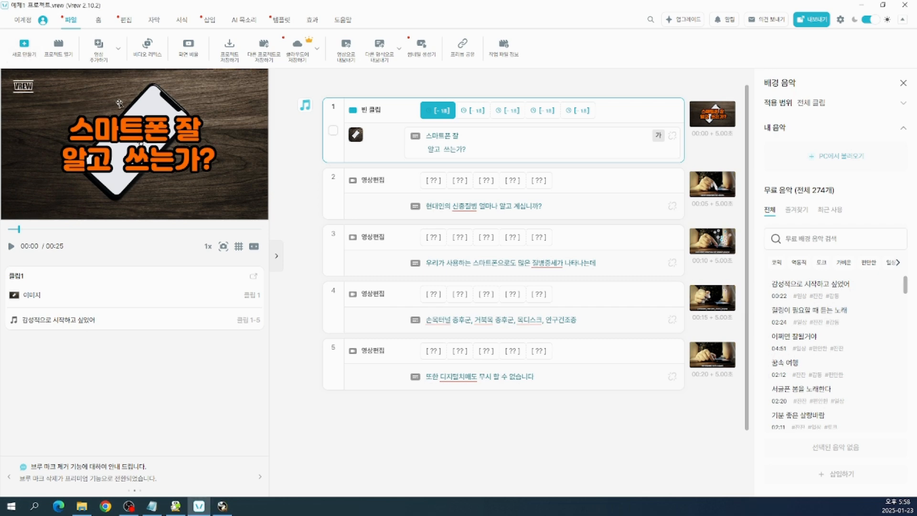
# Start a new project that makes a video from images (이미지로 비디오 만들기).
pyautogui.click(281, 133)
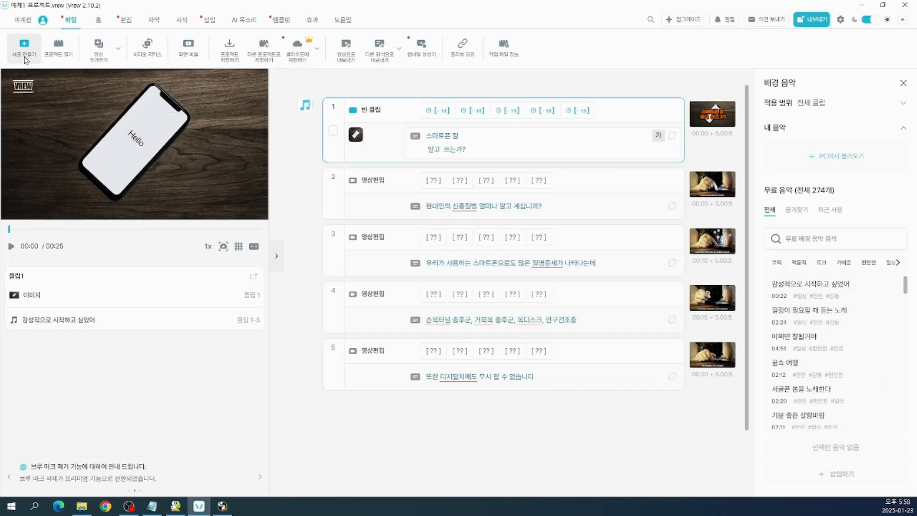
pyautogui.click(45, 77)
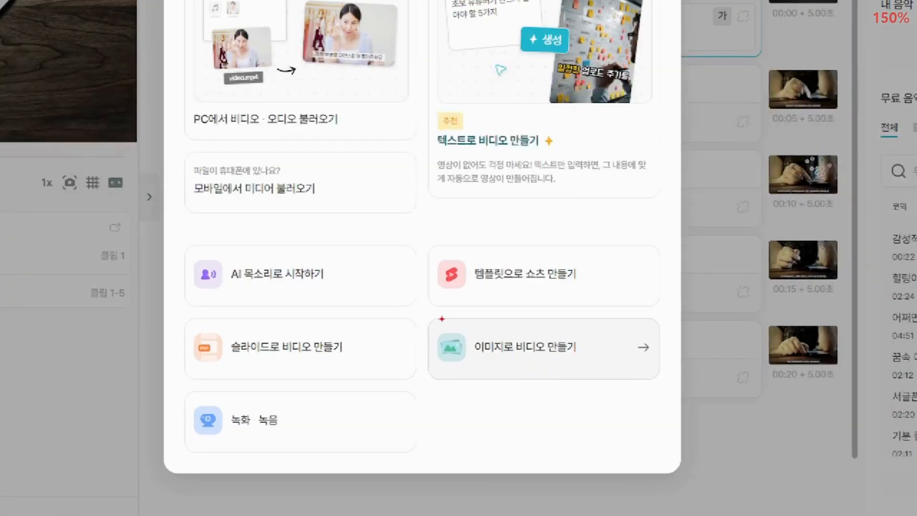
pyautogui.moveTo(427, 309)
pyautogui.mouseDown()
pyautogui.moveTo(535, 378)
pyautogui.moveTo(642, 414)
pyautogui.mouseUp()
pyautogui.moveTo(544, 304)
pyautogui.mouseDown()
pyautogui.moveTo(568, 328)
pyautogui.moveTo(586, 273)
pyautogui.mouseUp()
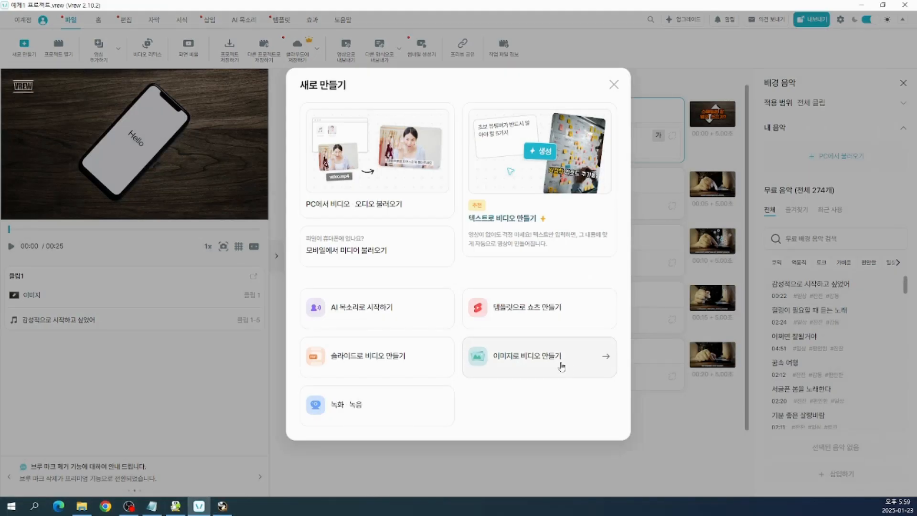
pyautogui.click(565, 373)
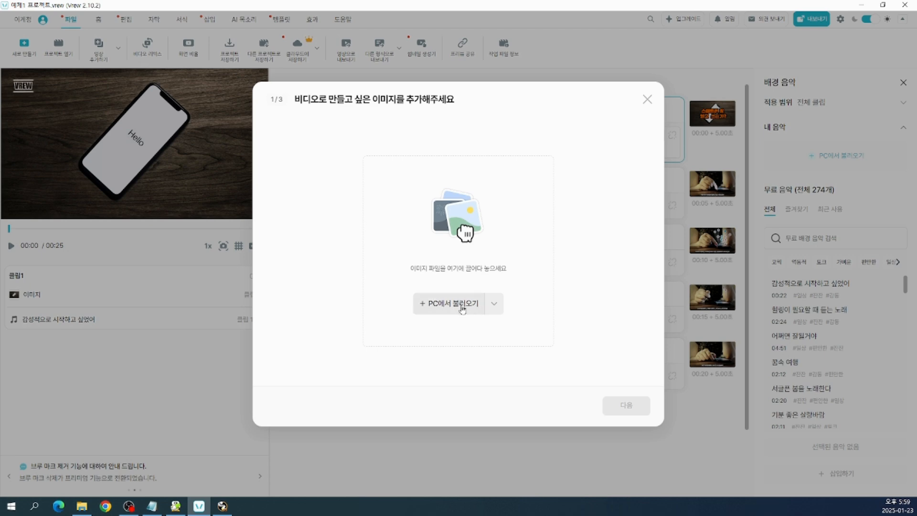
# Load the five images 나무1 to 나무5 from the computer's vrew folder into the new video.
pyautogui.click(492, 306)
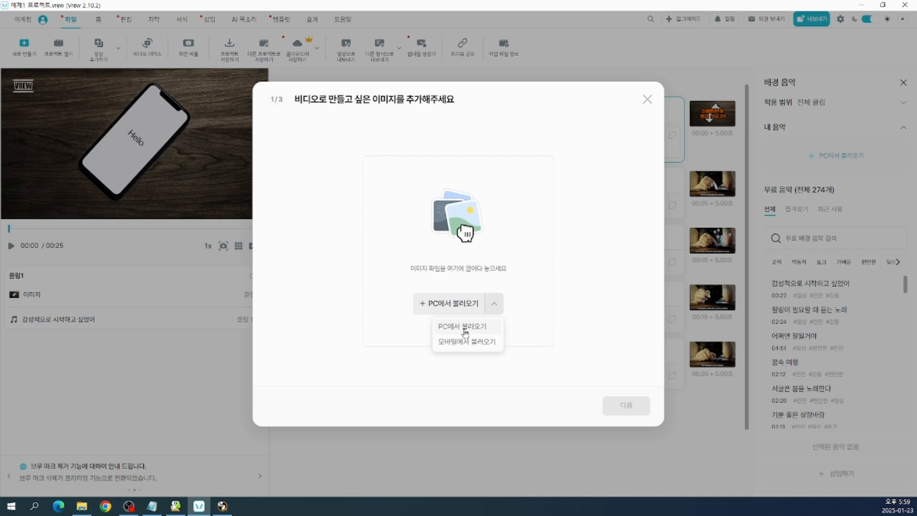
pyautogui.click(449, 309)
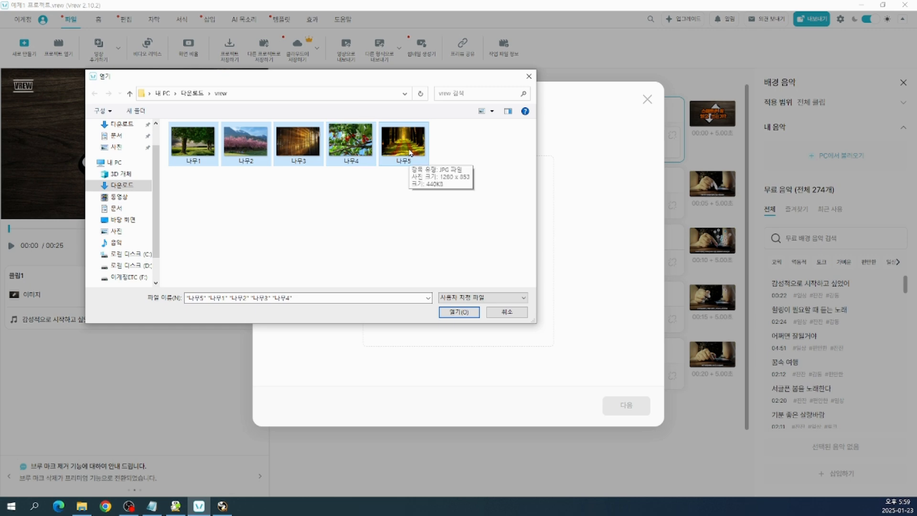
pyautogui.click(461, 313)
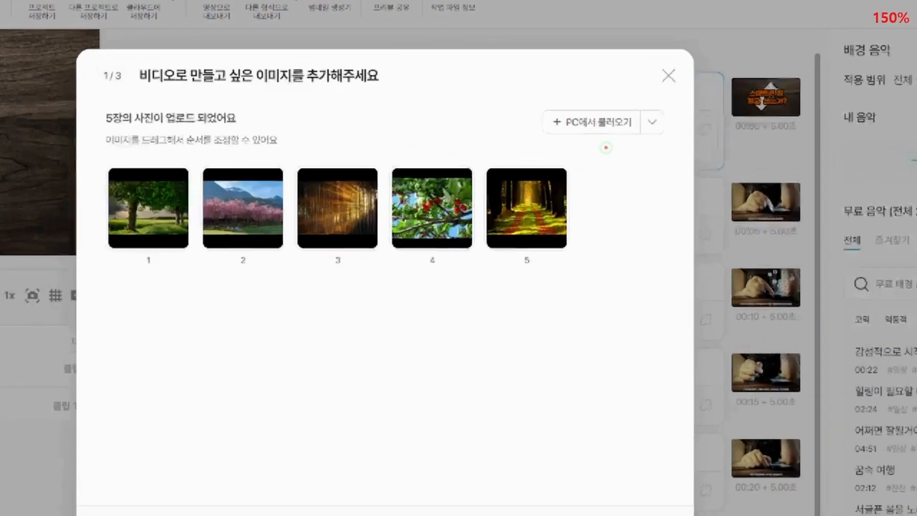
# Move the fifth image, the sunlit tree-lined path, to the first position in the image order.
pyautogui.moveTo(559, 137); pyautogui.dragTo(623, 136)
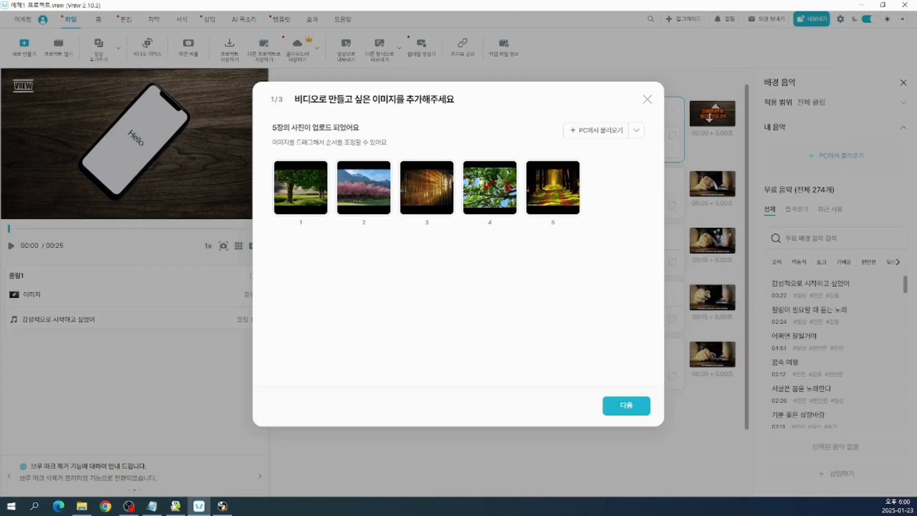
pyautogui.hotkey('alt', 'Tab')
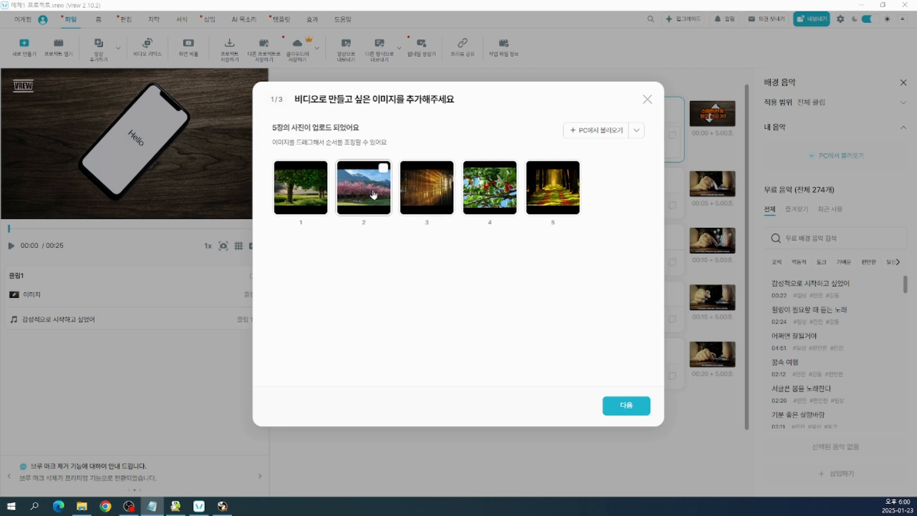
pyautogui.moveTo(561, 194)
pyautogui.mouseDown()
pyautogui.moveTo(426, 188)
pyautogui.moveTo(285, 196)
pyautogui.mouseUp()
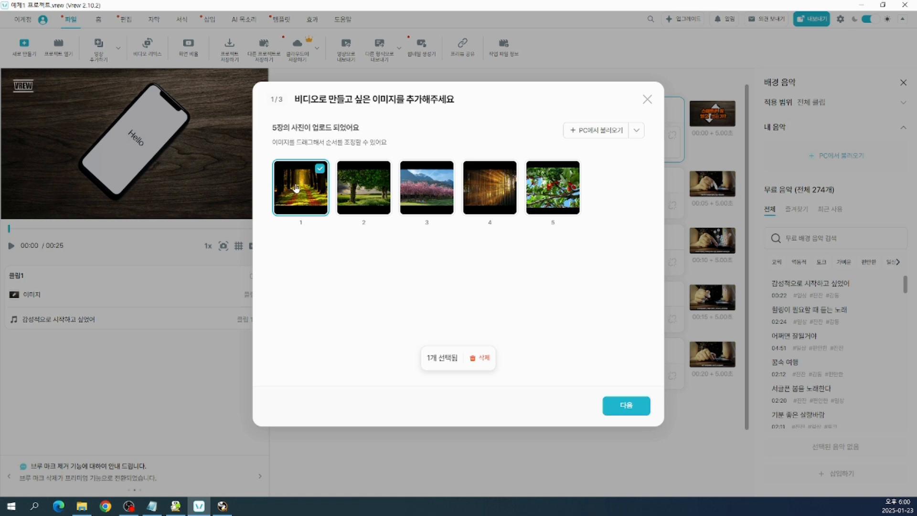
# Move the sunlit tree-lined path image to the last position, then group it with the cherry blossom image in positions 2 and 3.
pyautogui.moveTo(299, 194); pyautogui.dragTo(607, 198)
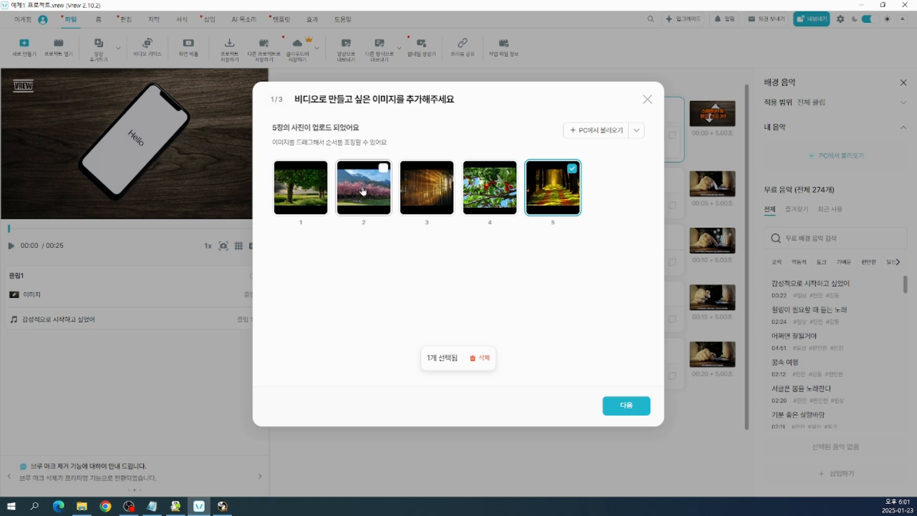
pyautogui.click(374, 178)
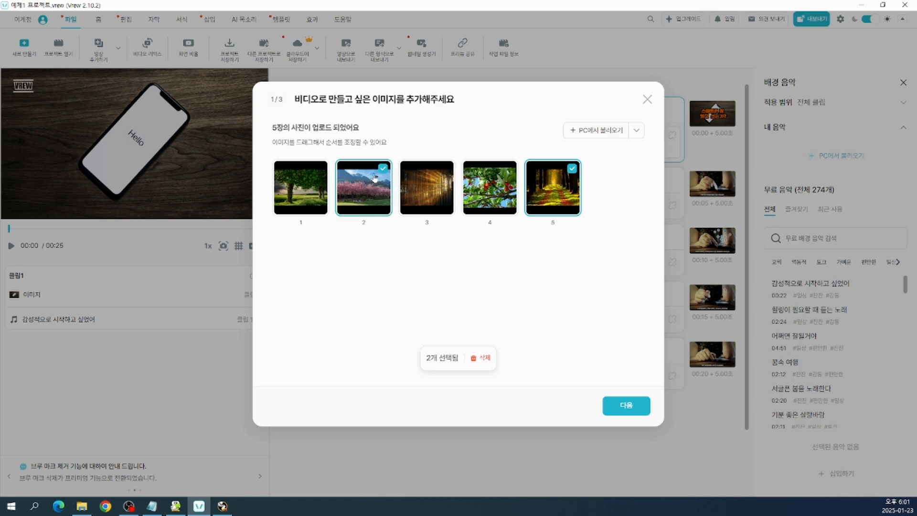
pyautogui.moveTo(365, 195)
pyautogui.mouseDown()
pyautogui.moveTo(456, 192)
pyautogui.moveTo(371, 197)
pyautogui.mouseUp()
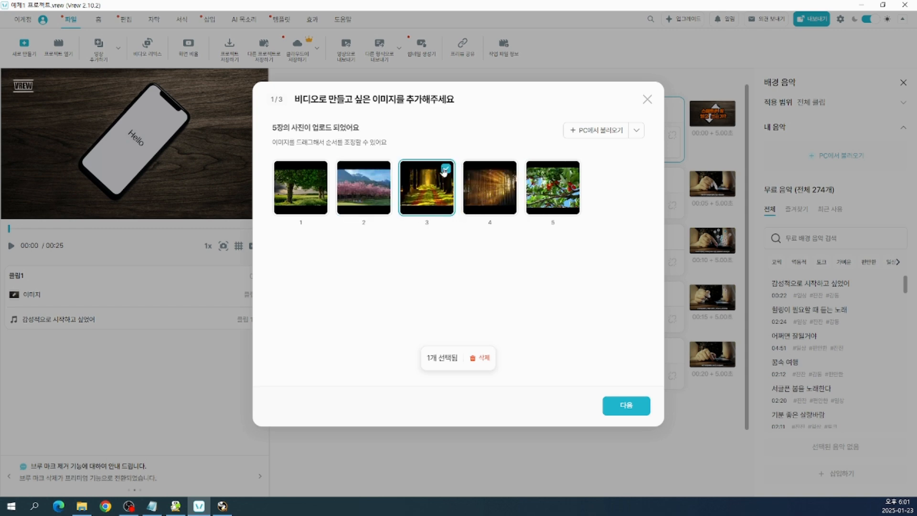
pyautogui.moveTo(447, 172); pyautogui.dragTo(430, 181)
# Select the cherry blossom and red fruit images together, move them to the last two positions, and clear the selection.
pyautogui.click(383, 168)
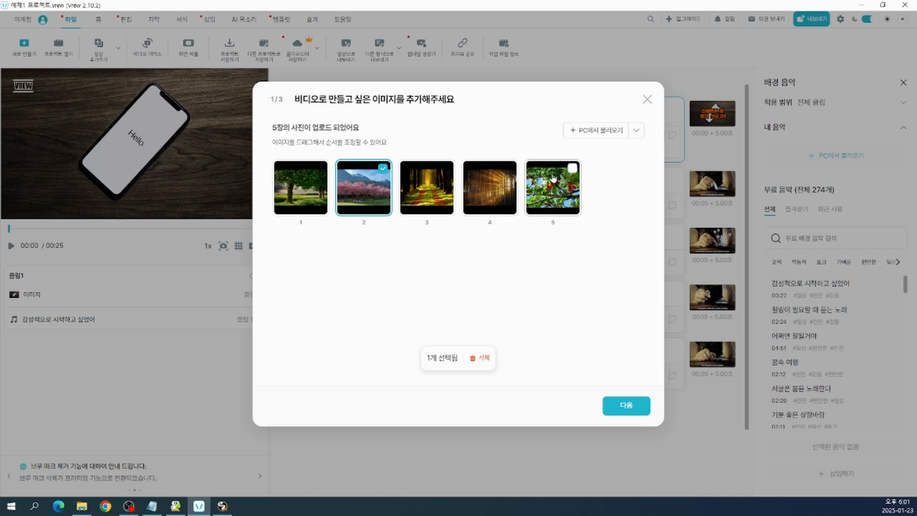
pyautogui.click(572, 172)
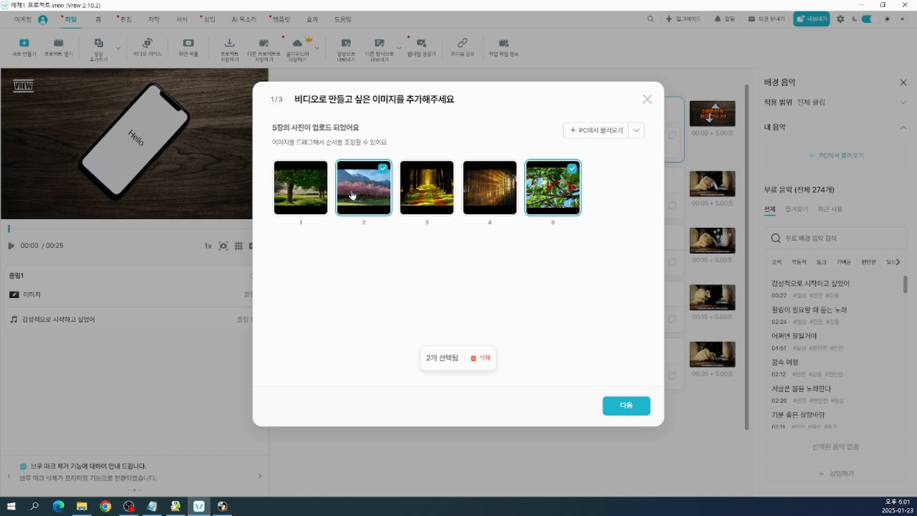
pyautogui.moveTo(368, 195); pyautogui.dragTo(525, 192)
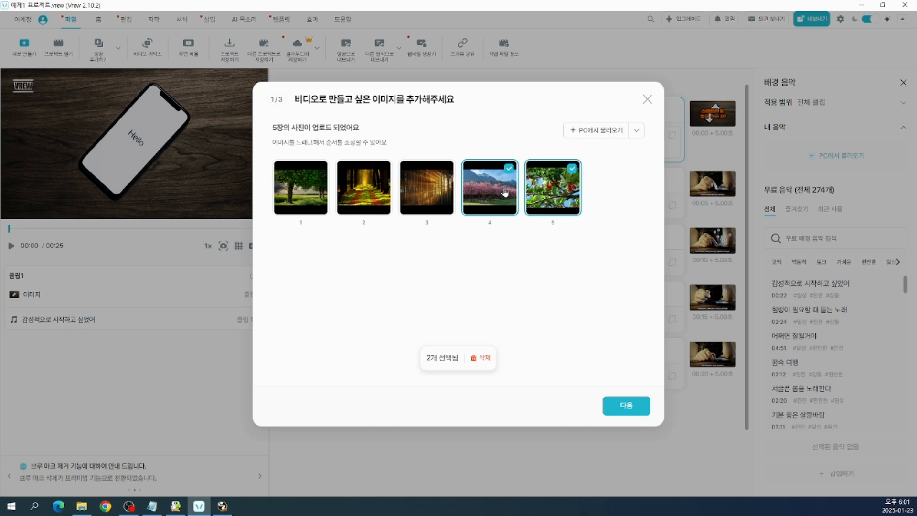
pyautogui.click(510, 168)
pyautogui.click(572, 168)
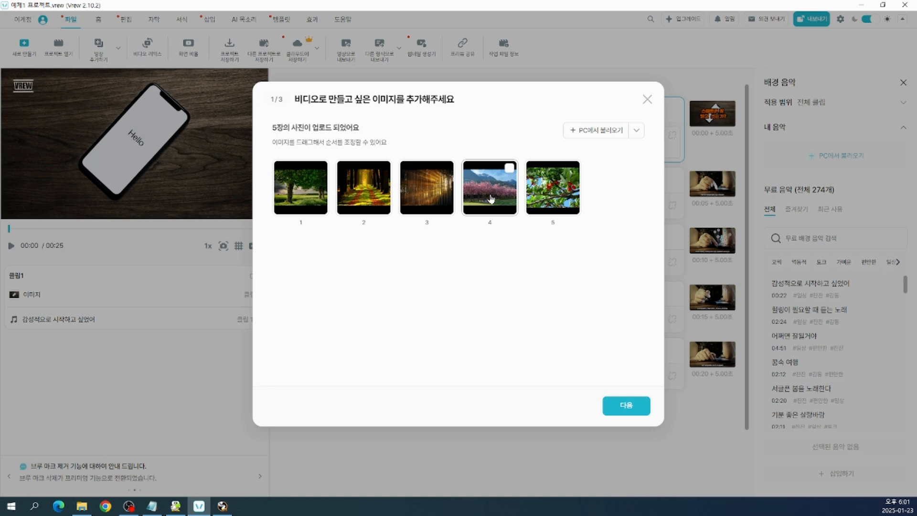
# Move the cherry blossom image to second place and the sunlit tree-lined path image to last, and continue to caption entry.
pyautogui.moveTo(491, 199); pyautogui.dragTo(323, 192)
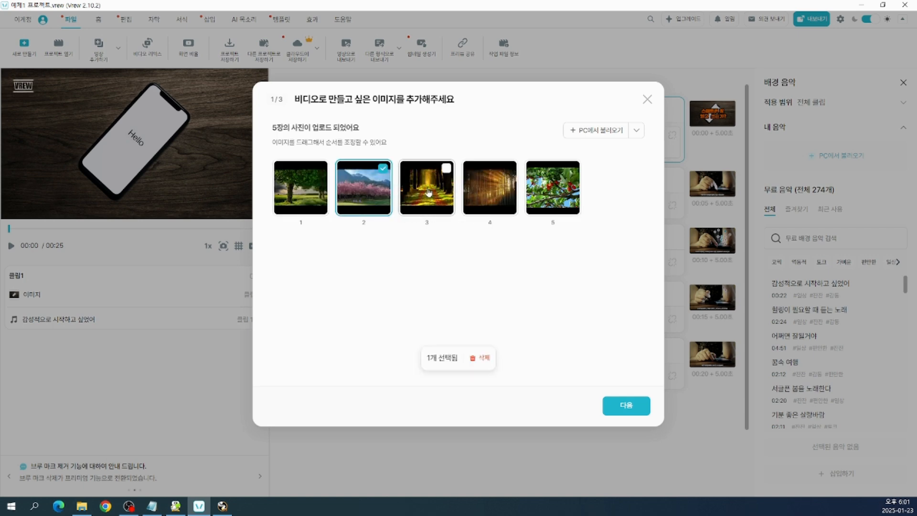
pyautogui.click(383, 168)
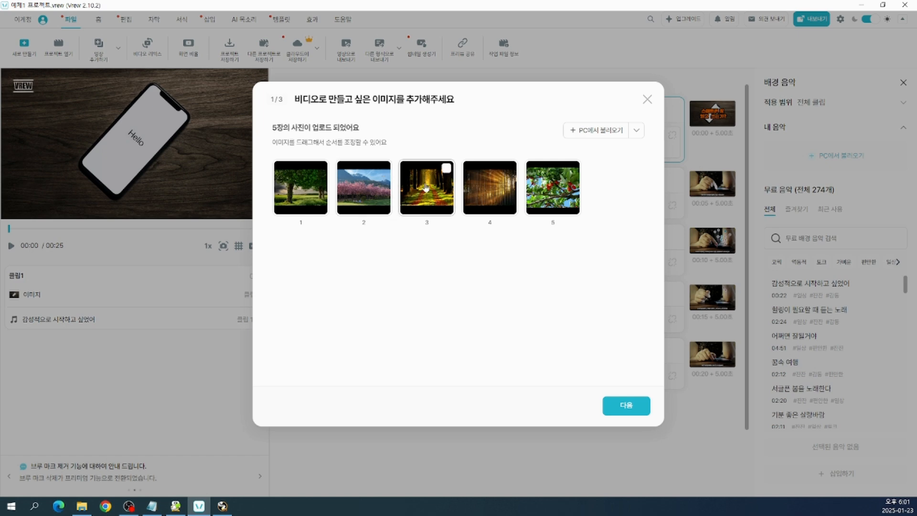
pyautogui.moveTo(426, 187); pyautogui.dragTo(600, 193)
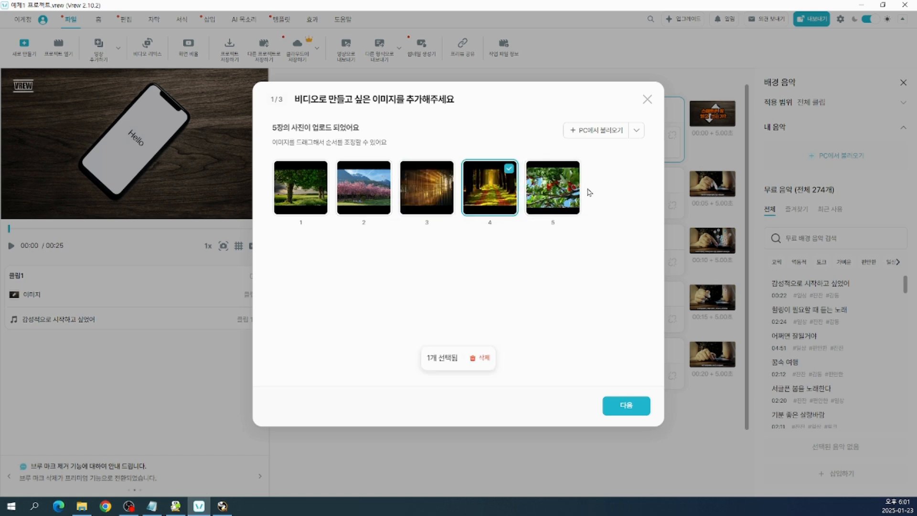
pyautogui.click(513, 198)
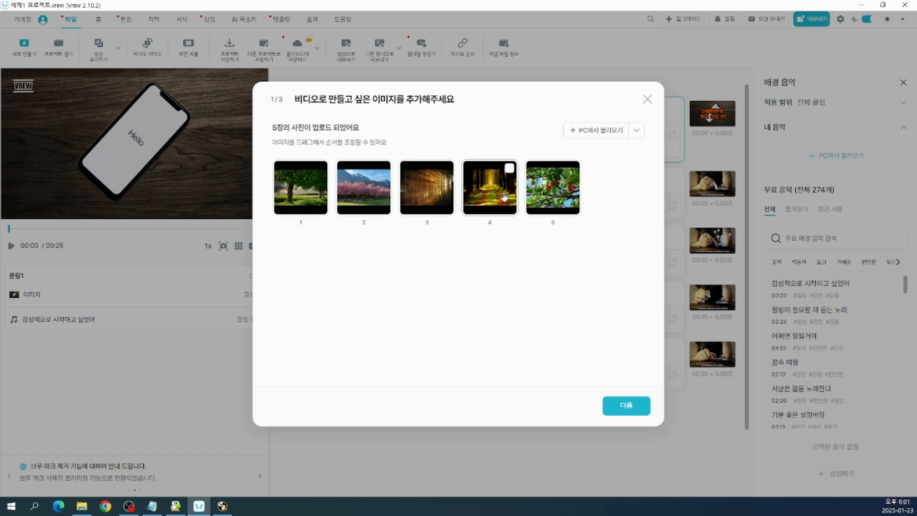
pyautogui.click(494, 186)
pyautogui.moveTo(494, 185); pyautogui.dragTo(556, 190)
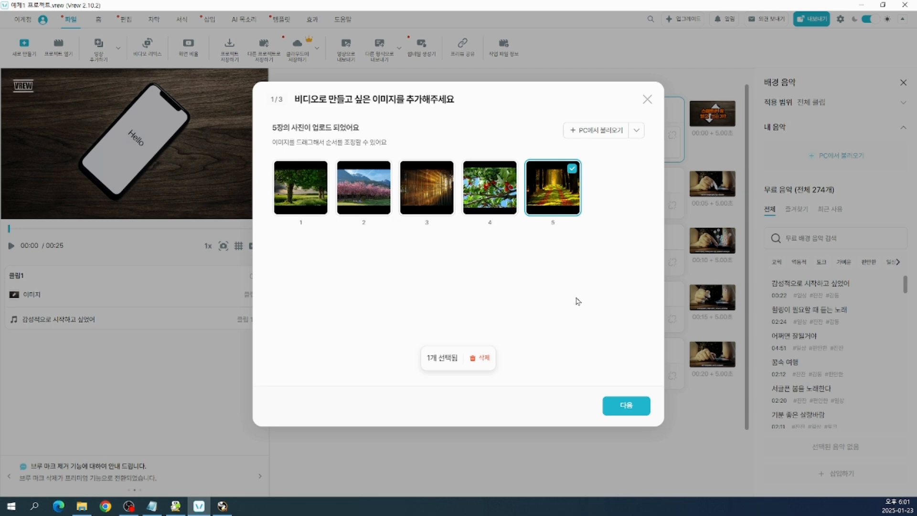
pyautogui.click(626, 406)
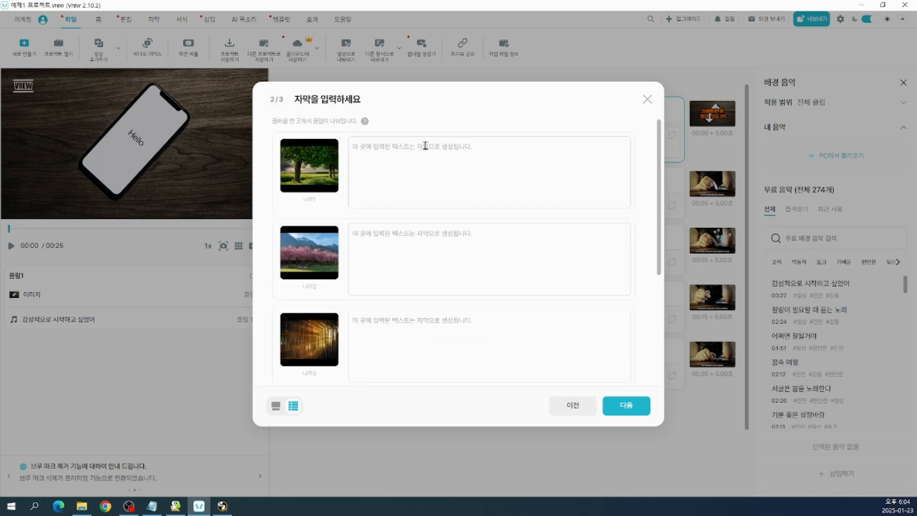
# Caption image 나무1 "나무는 우리에게 여러가지를 제공한다" and image 나무2 "꽃을 피워 우리에게 아름다움을 보여주고".
pyautogui.click(389, 152)
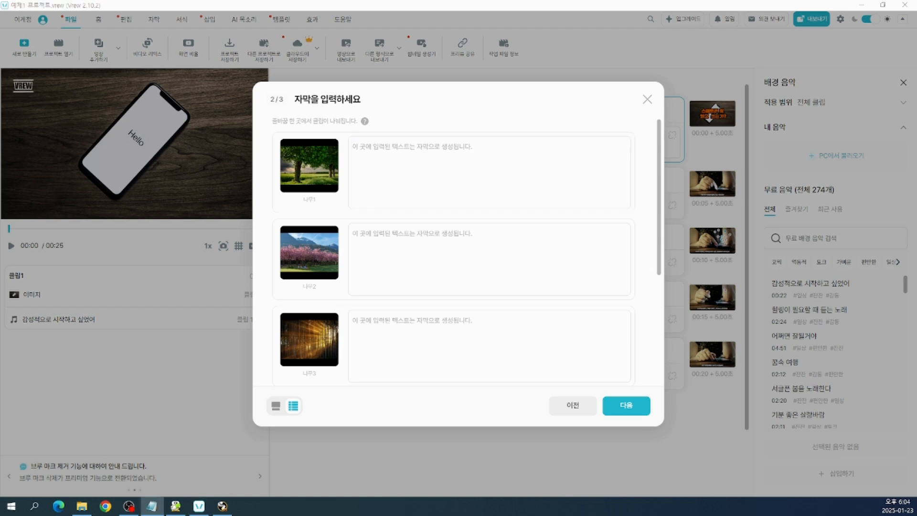
pyautogui.click(380, 179)
pyautogui.write('나무는 우리에게 여러가지를 제공한다')
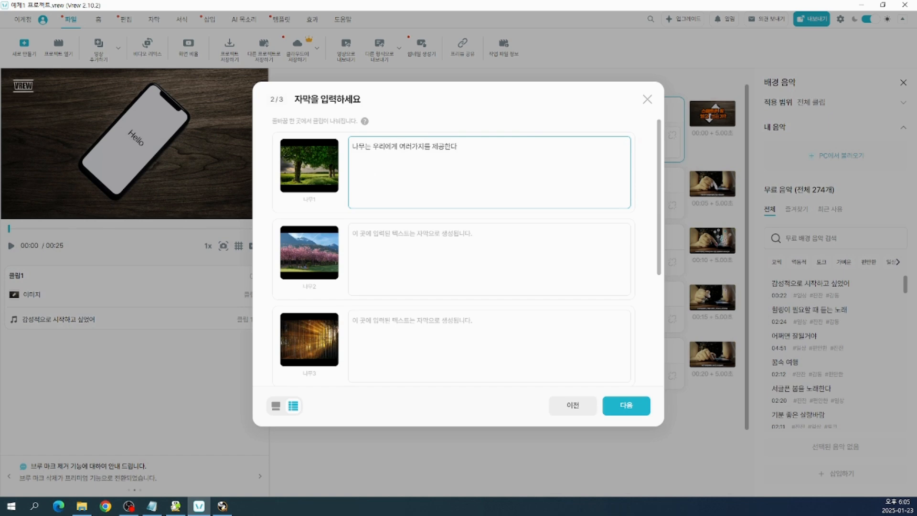
pyautogui.hotkey('alt', 'Tab')
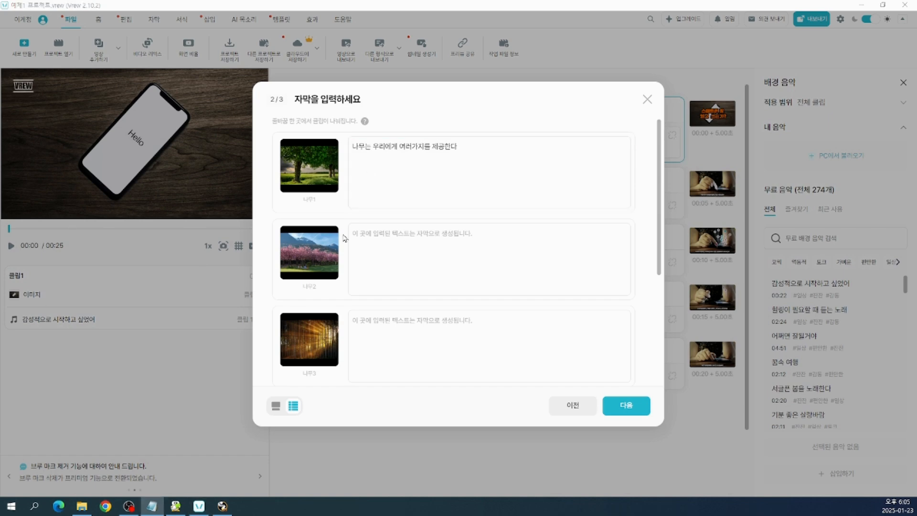
pyautogui.click(359, 233)
pyautogui.write('꽃을 피워 우리에게 아름다움을 보여주고')
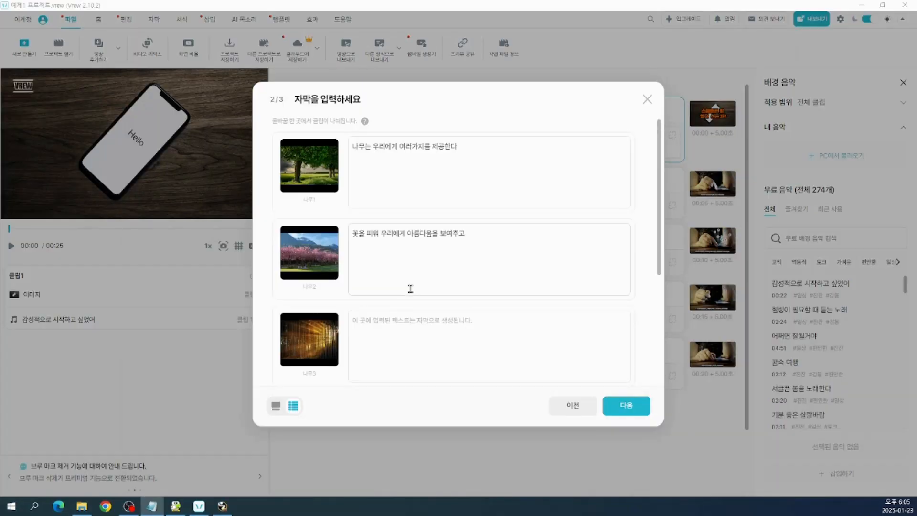
# Caption image 나무3 "신선한 공기와 평온함을 주며" and image 나무4 "열매를 맺어 맛있는 과실을 제공하기도 한다".
pyautogui.click(408, 318)
pyautogui.write('신선한 공기와 평온함을 주며')
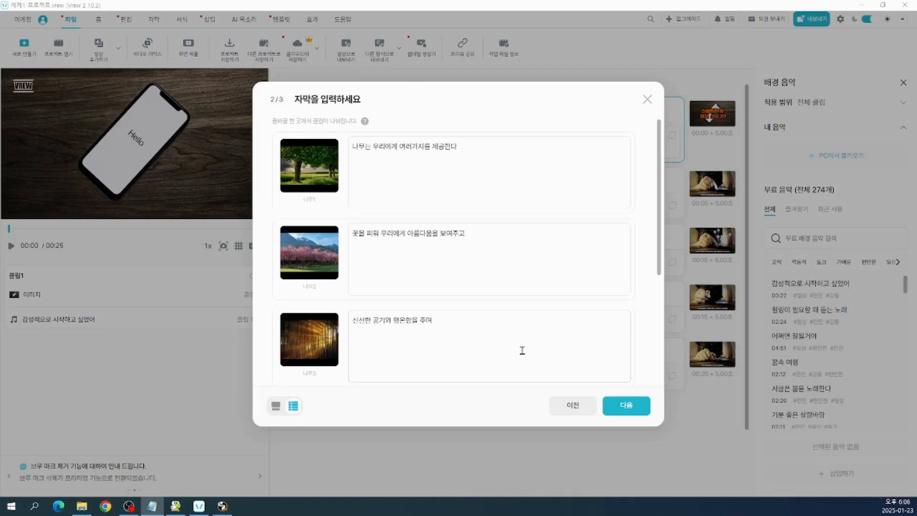
pyautogui.scroll(-3, 704, 353)
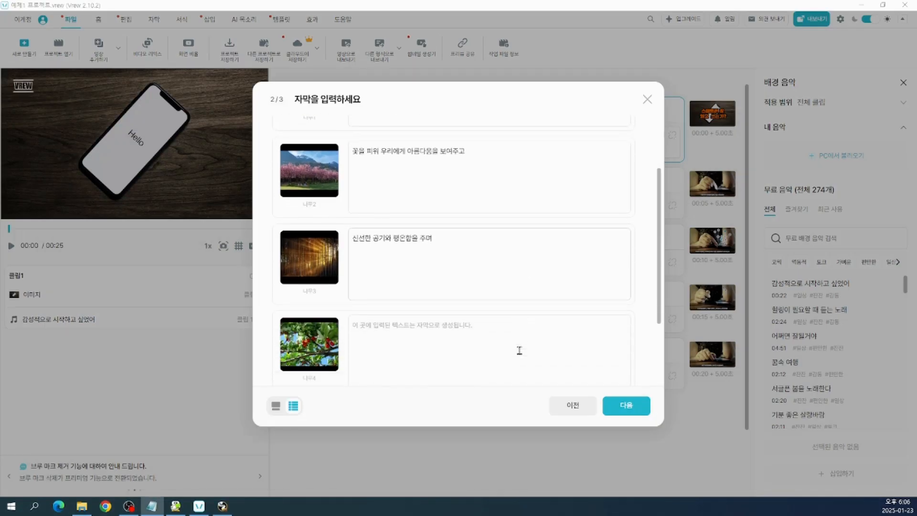
pyautogui.scroll(-1, 518, 350)
pyautogui.click(383, 279)
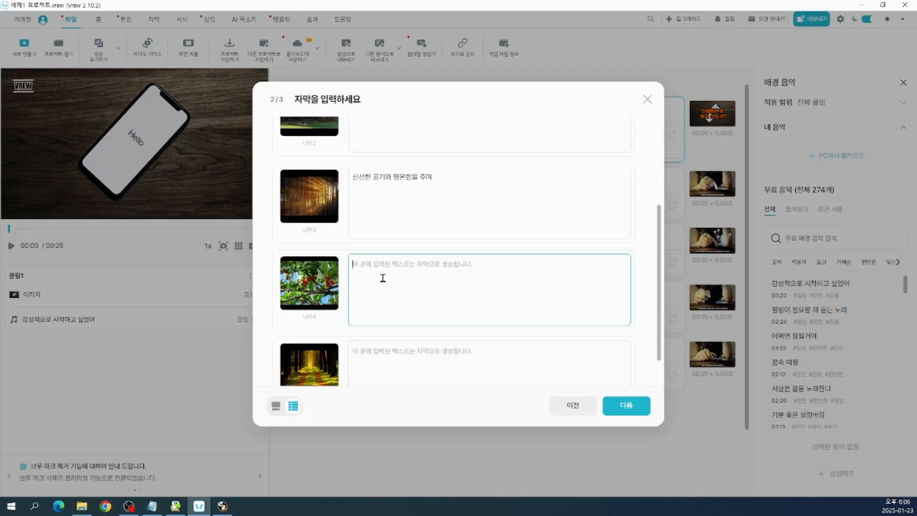
pyautogui.write('열매를 맺어 맛있는 과실을 제공하기도 한대')
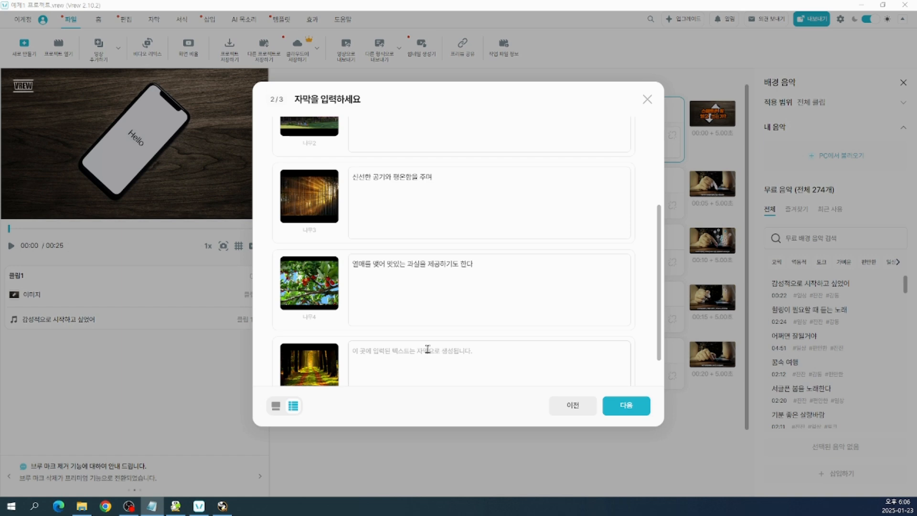
# Caption the last image, the sunlit path, "나무는 오로지 우리에게 많은 것을 주기만 한다" and continue to the video element settings.
pyautogui.click(432, 498)
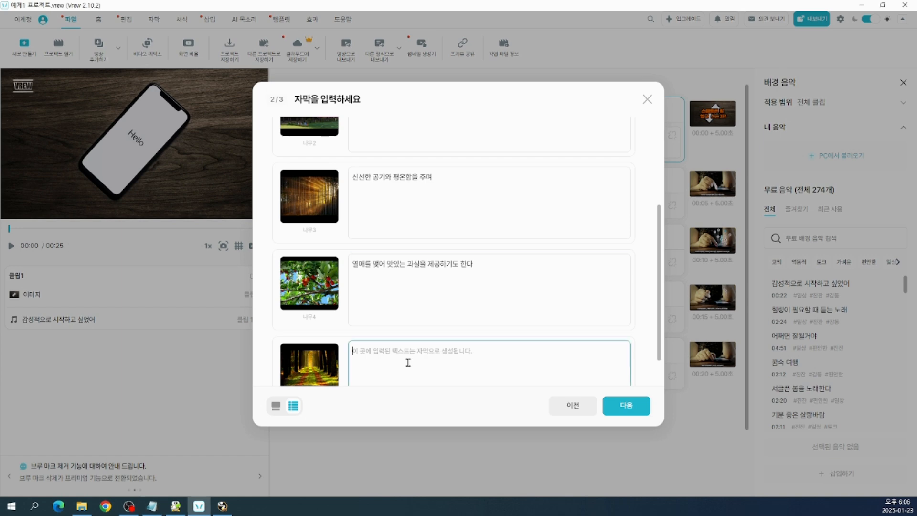
pyautogui.write('나무는 오로지 우리에게 많은 것을 주기만 한다')
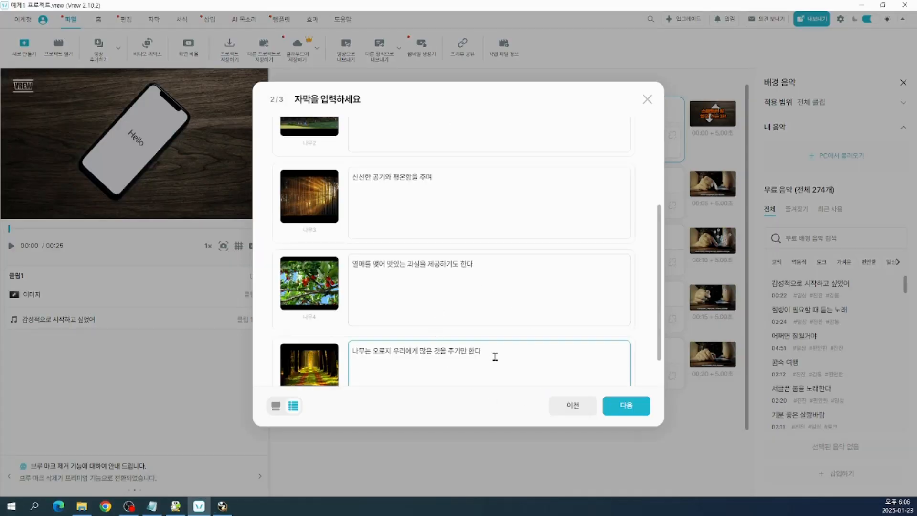
pyautogui.click(624, 412)
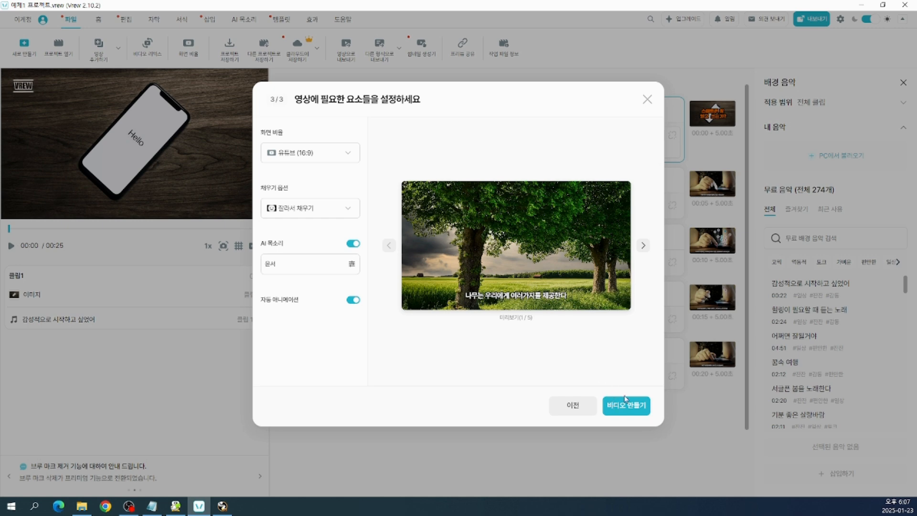
# Review the aspect ratio choices, keep 유튜브 (16:9), and choose 잘라서 채우기 as the fill option.
pyautogui.click(330, 175)
pyautogui.click(362, 137)
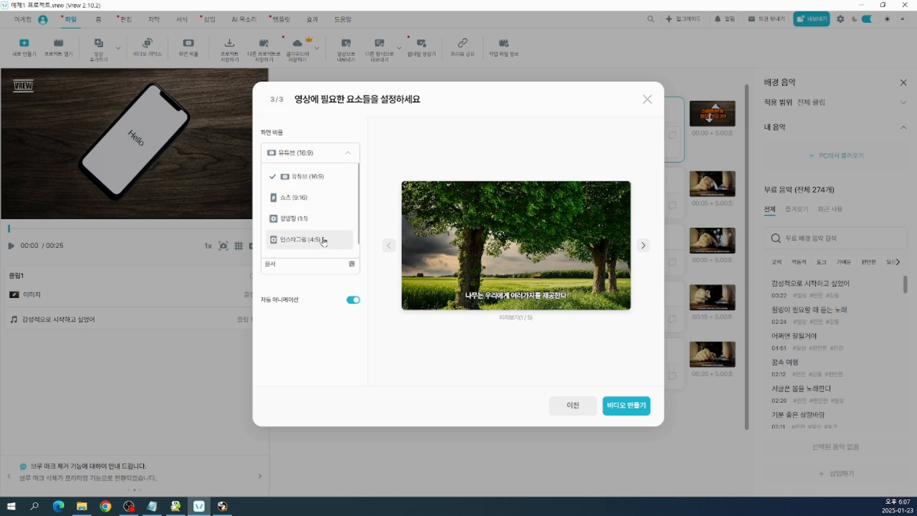
pyautogui.scroll(-1, 360, 246)
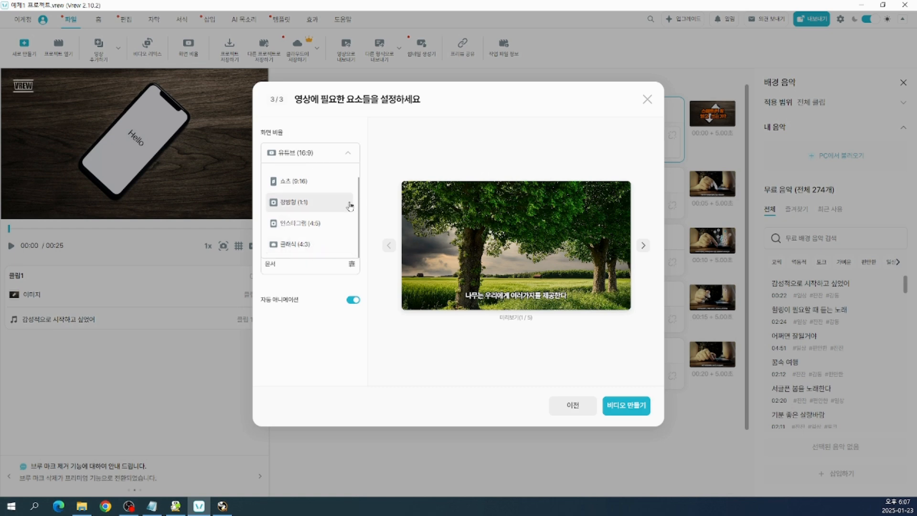
pyautogui.click(321, 158)
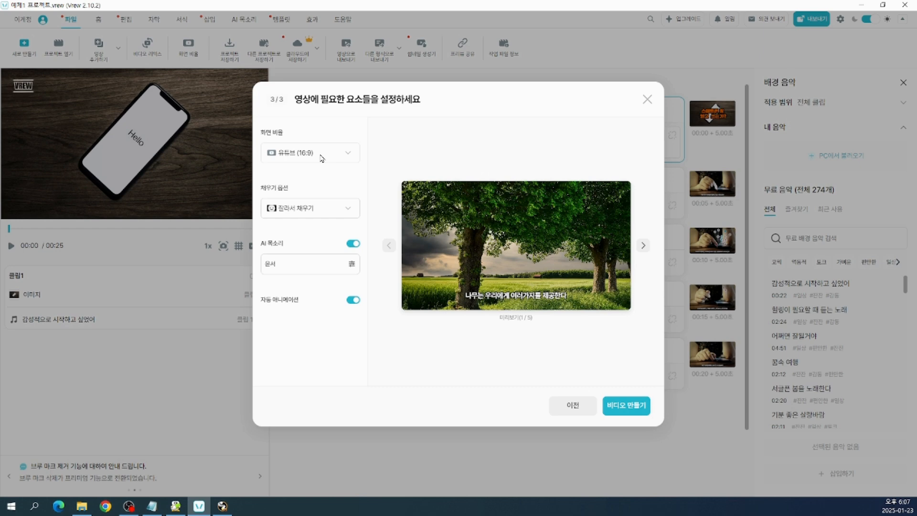
pyautogui.click(350, 214)
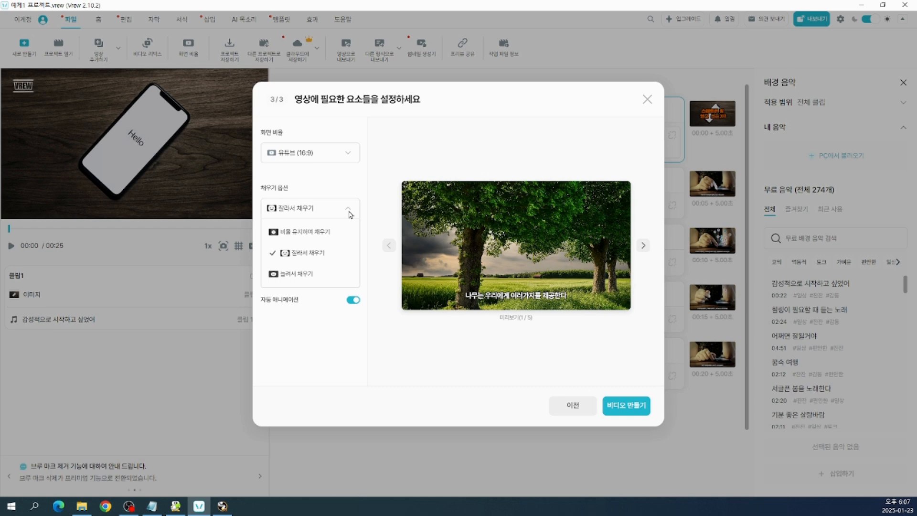
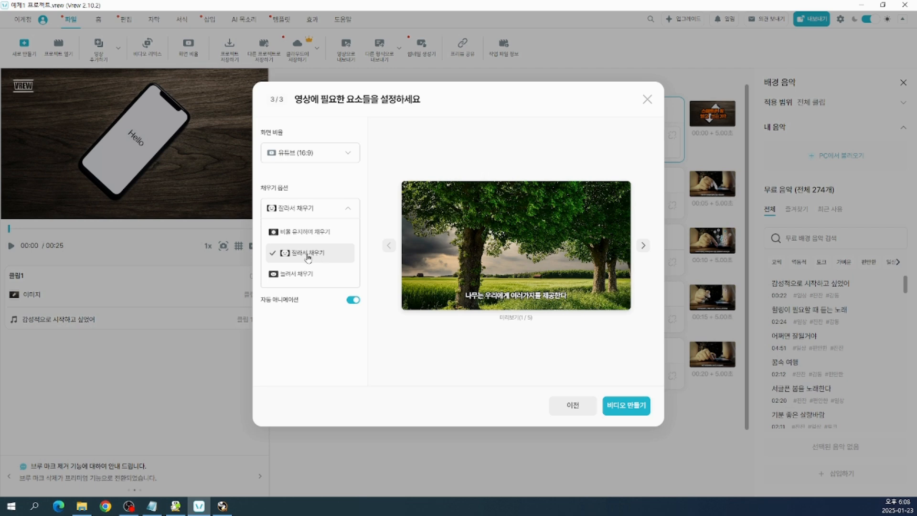
pyautogui.click(308, 257)
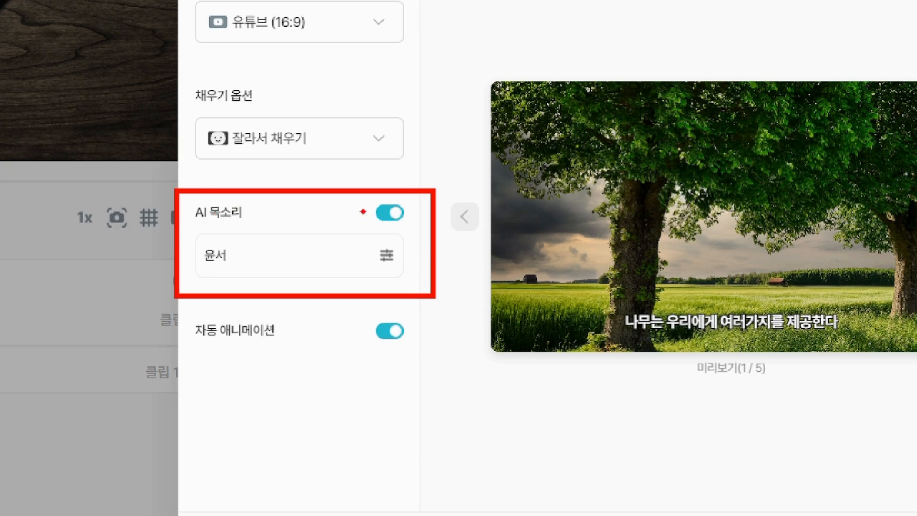
pyautogui.moveTo(370, 196); pyautogui.dragTo(410, 231)
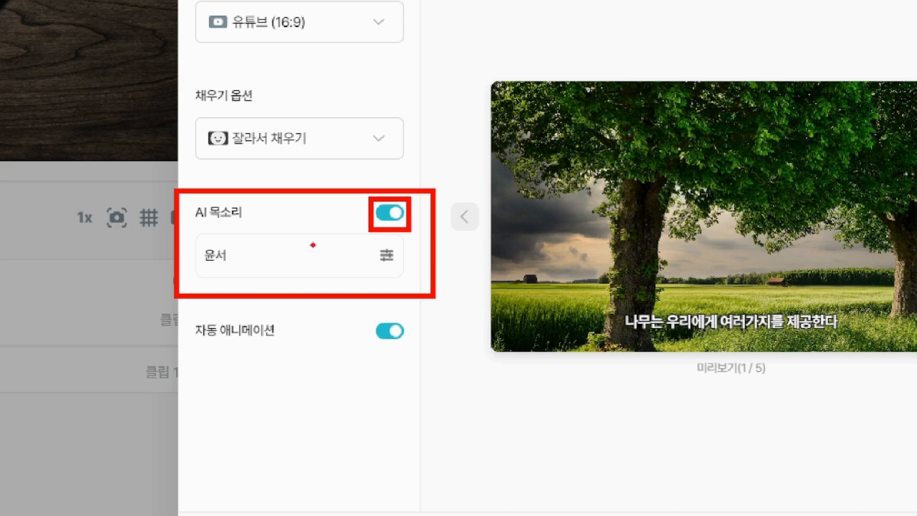
pyautogui.moveTo(197, 241); pyautogui.dragTo(238, 269)
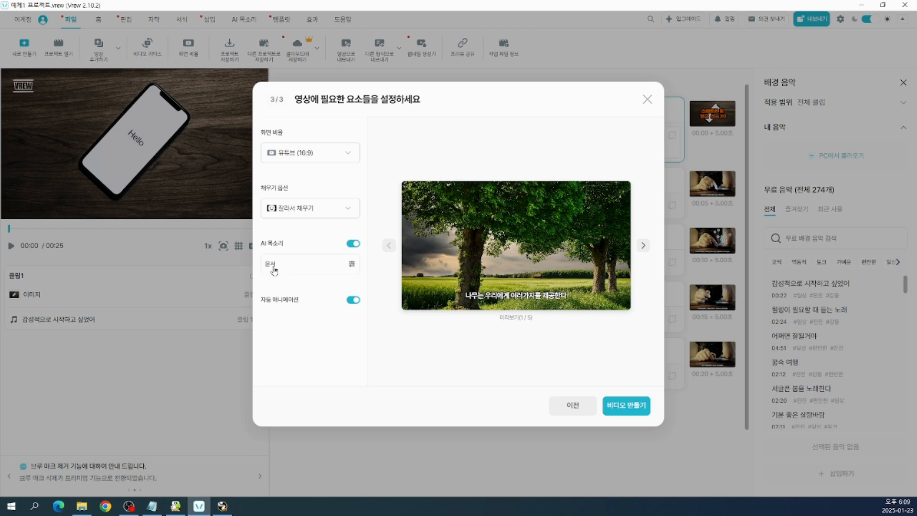
# Review the recommended Korean AI voices and keep 윤서 as the narration voice.
pyautogui.click(274, 270)
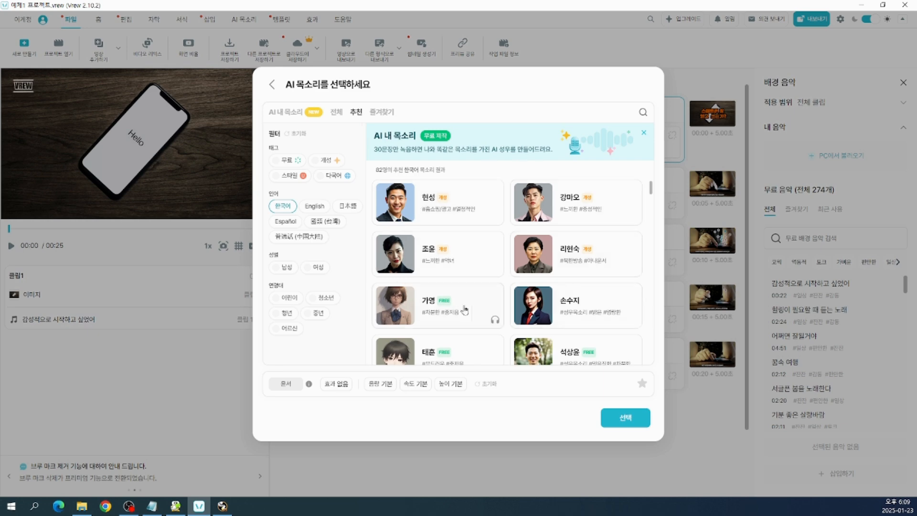
pyautogui.scroll(-4, 462, 254)
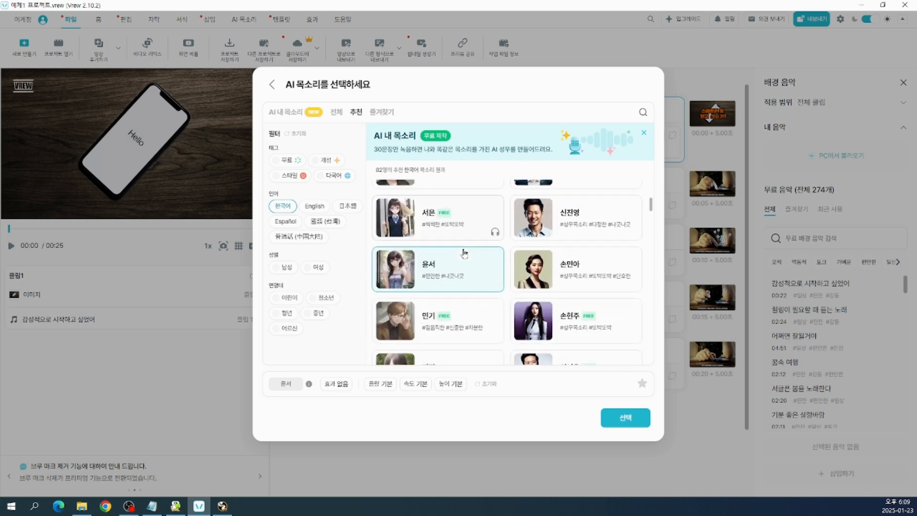
pyautogui.scroll(-1, 463, 253)
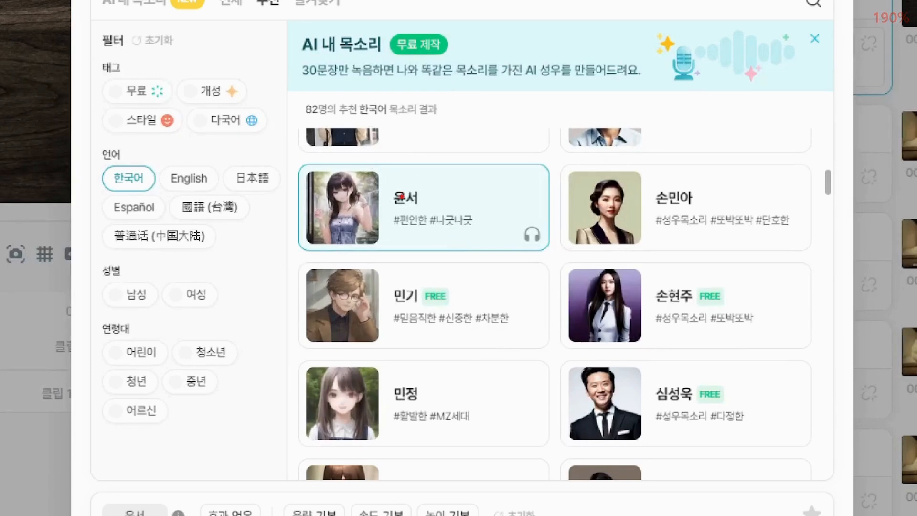
pyautogui.moveTo(400, 233); pyautogui.dragTo(477, 235)
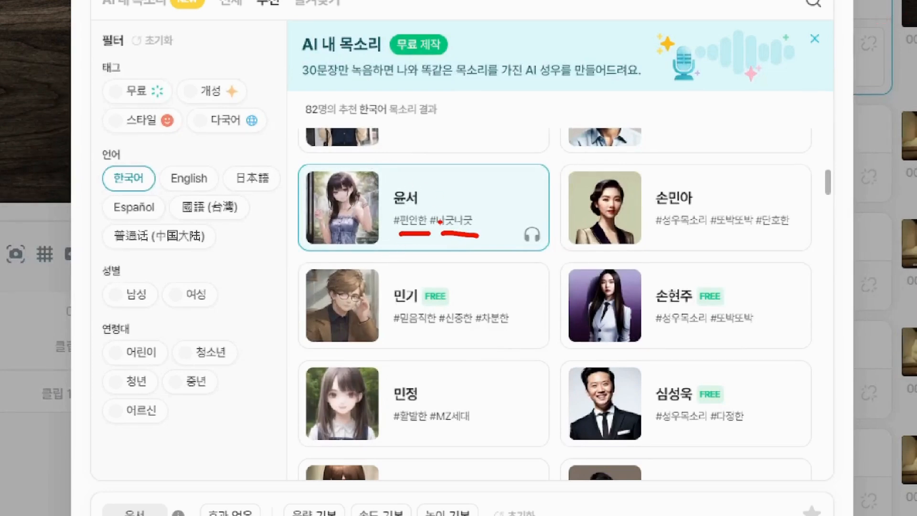
pyautogui.moveTo(513, 218); pyautogui.dragTo(550, 252)
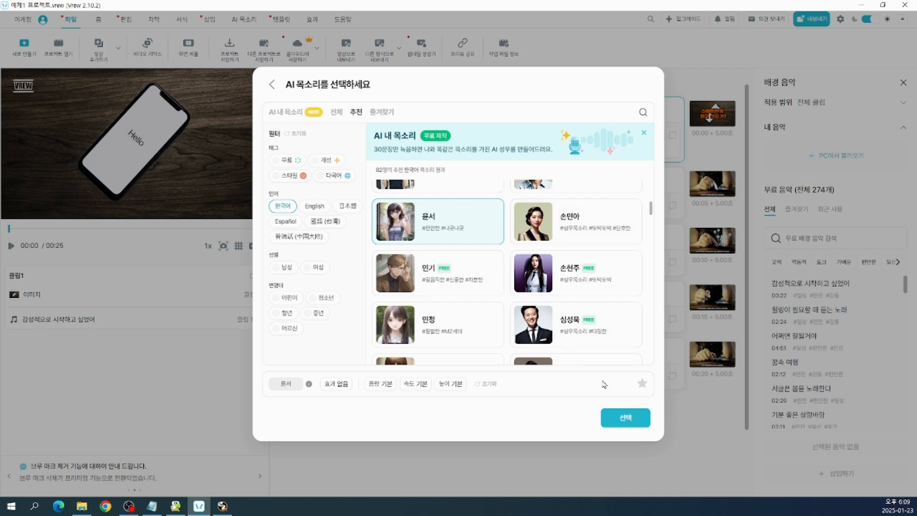
pyautogui.click(624, 420)
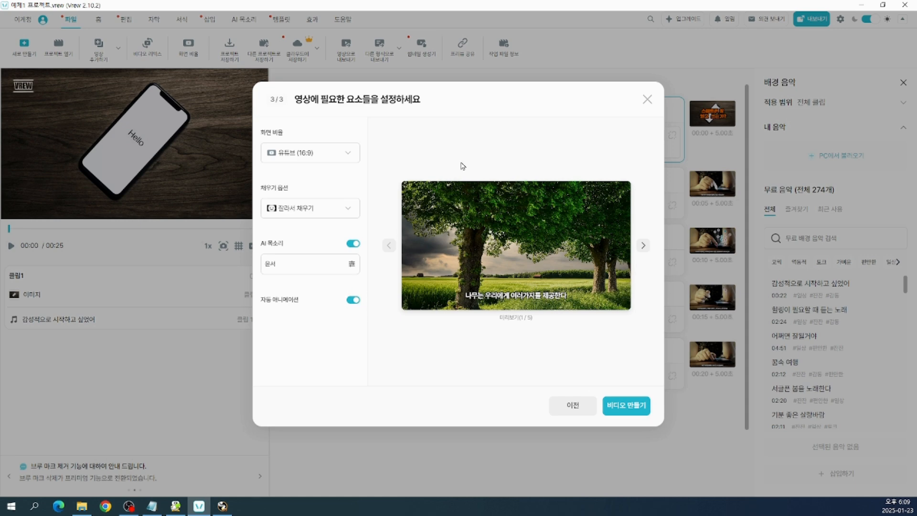
# Create the video from the captioned tree images and play it through to the last clip.
pyautogui.click(626, 406)
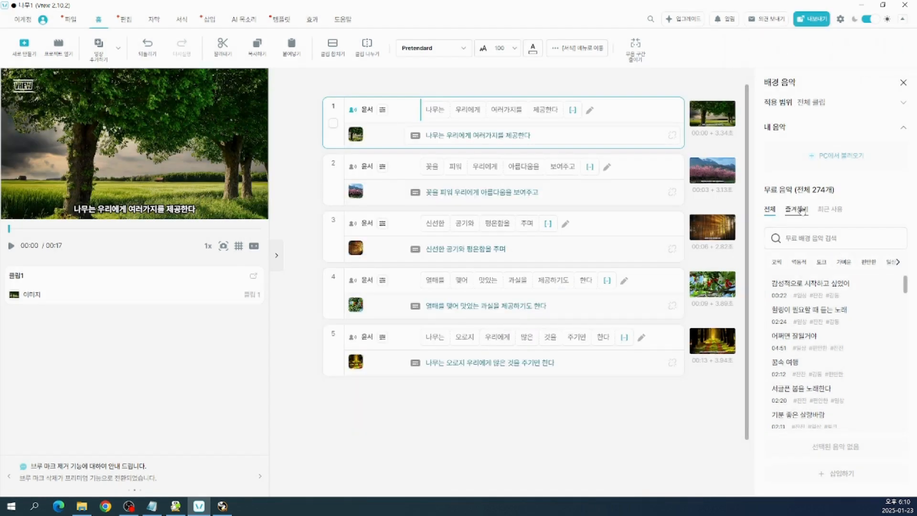
pyautogui.click(904, 84)
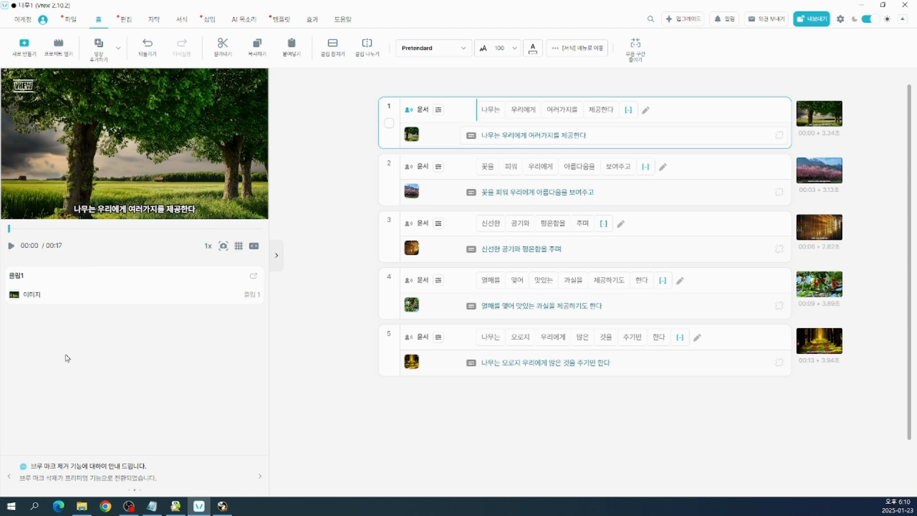
pyautogui.press('space')
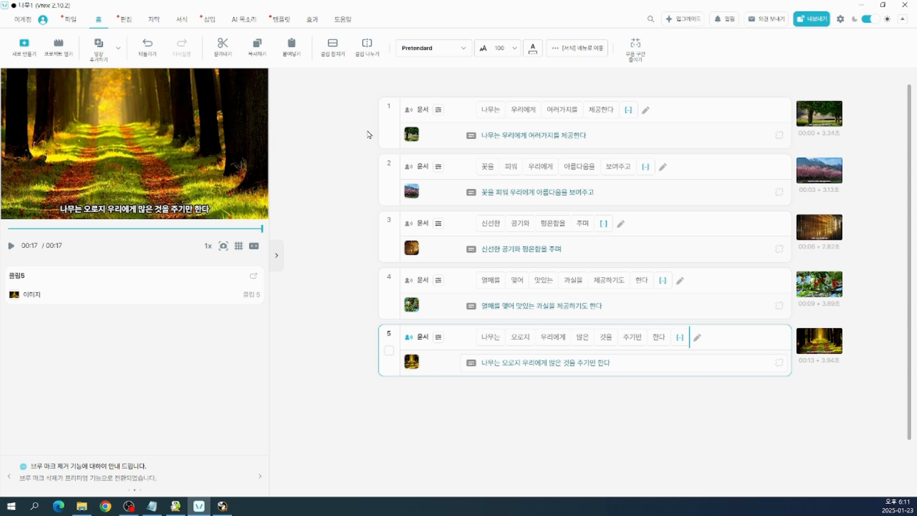
# Place the cursor before the first word of clip 1 and open the sound effect library.
pyautogui.click(478, 114)
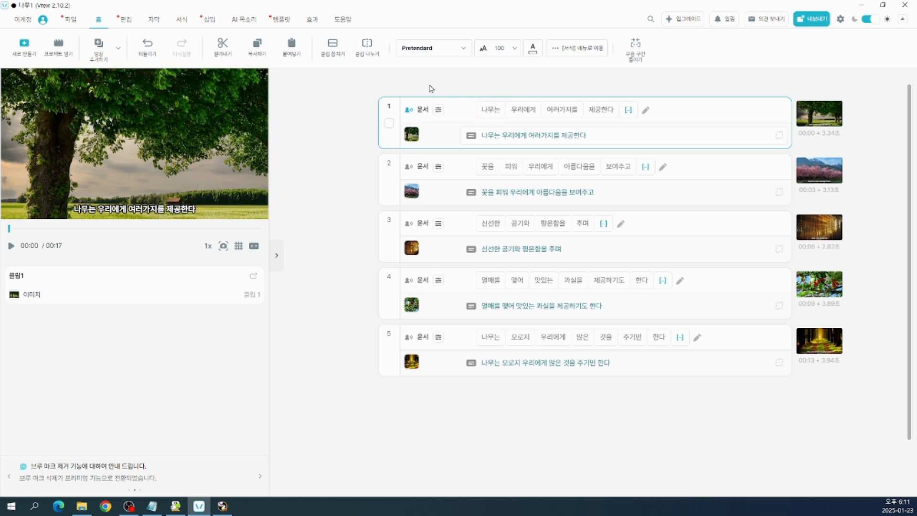
pyautogui.click(210, 20)
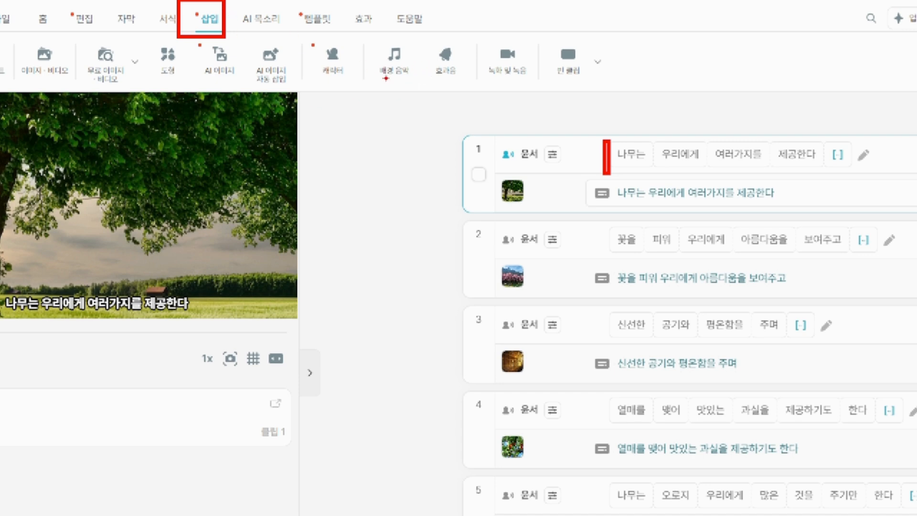
pyautogui.moveTo(378, 83); pyautogui.dragTo(399, 81)
pyautogui.moveTo(422, 35); pyautogui.dragTo(465, 83)
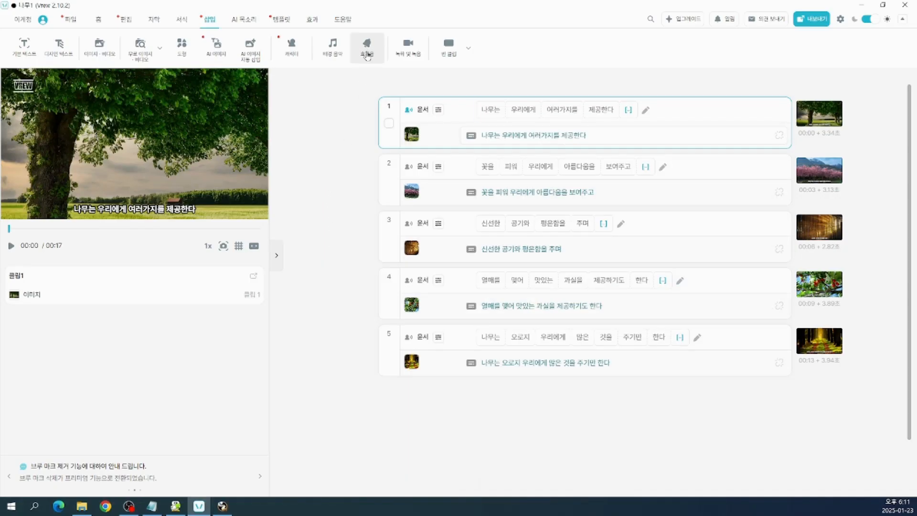
pyautogui.click(445, 72)
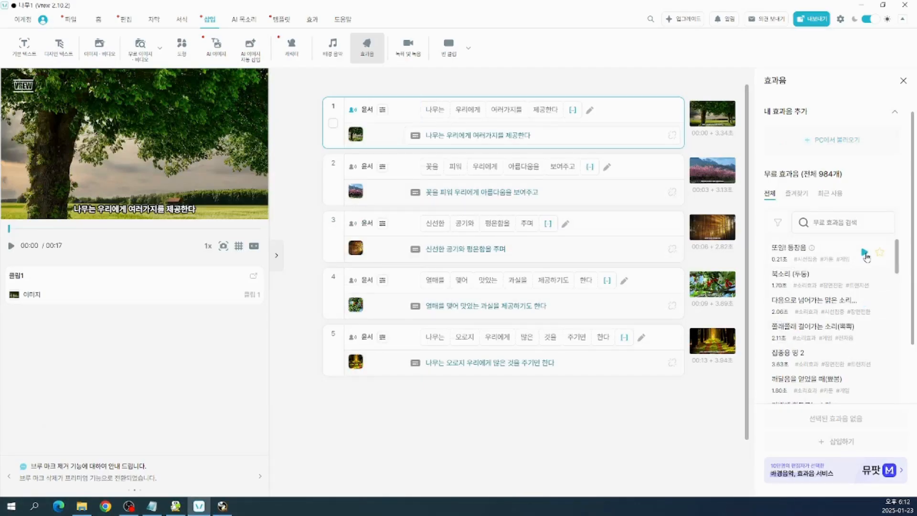
# Preview the first three free sound effects, insert 다음으로 넘어가는 맑은 소리(띠링~) at the start of clip 1, and play the result.
pyautogui.click(866, 255)
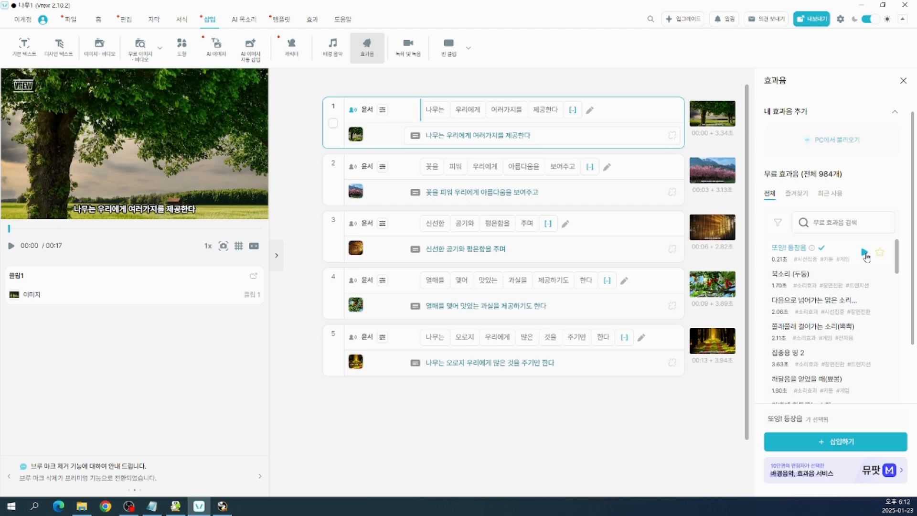
pyautogui.click(863, 279)
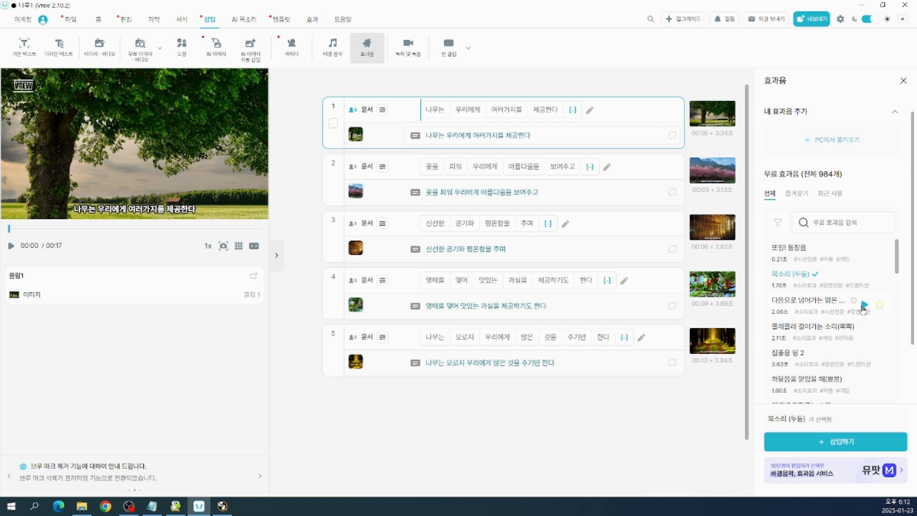
pyautogui.click(863, 306)
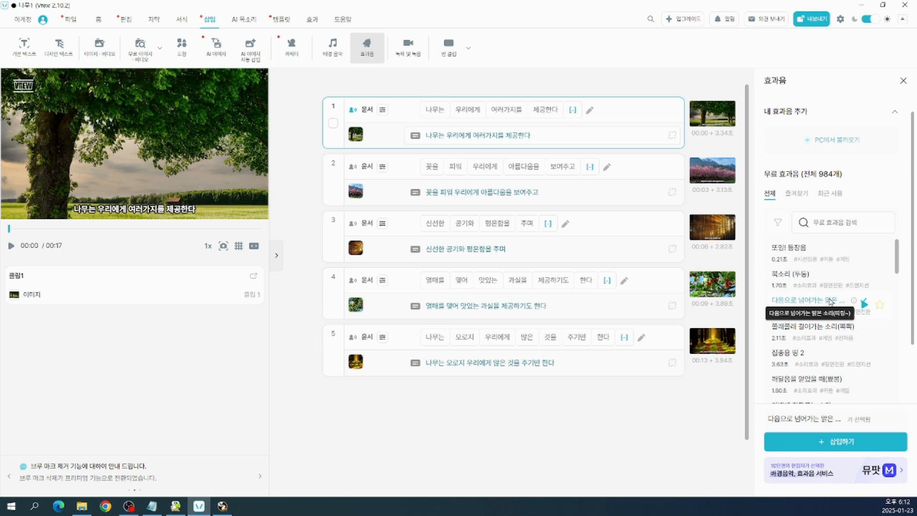
pyautogui.click(843, 441)
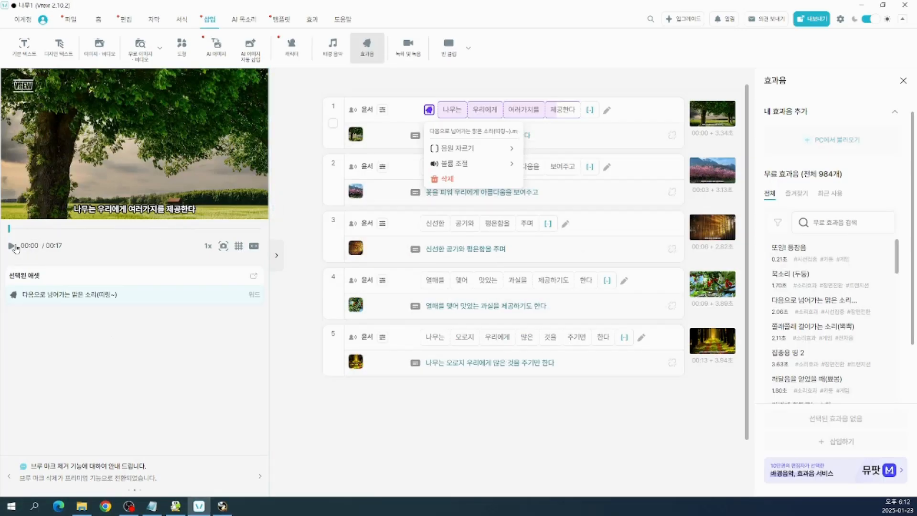
pyautogui.click(12, 246)
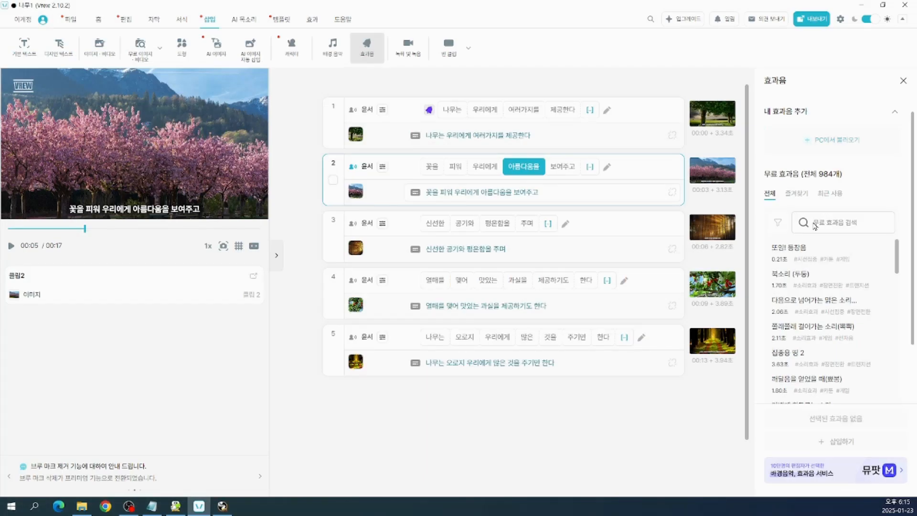
# Search the free sound effects for 박수, look over the matches, and clear the search.
pyautogui.write('휘')
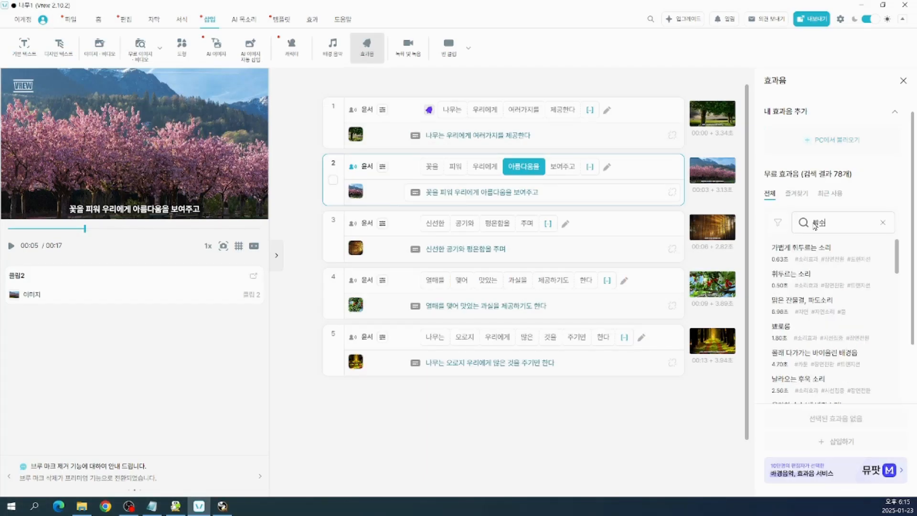
pyautogui.write('수')
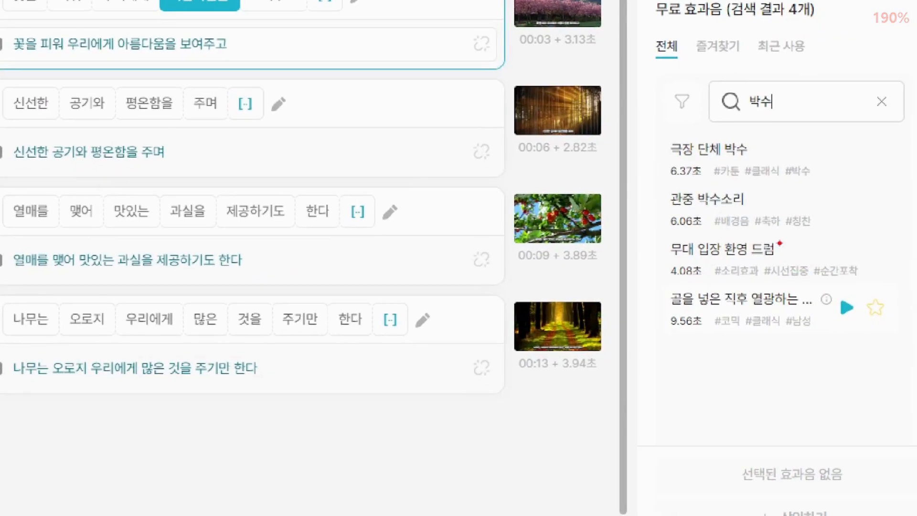
pyautogui.moveTo(689, 162); pyautogui.dragTo(868, 330)
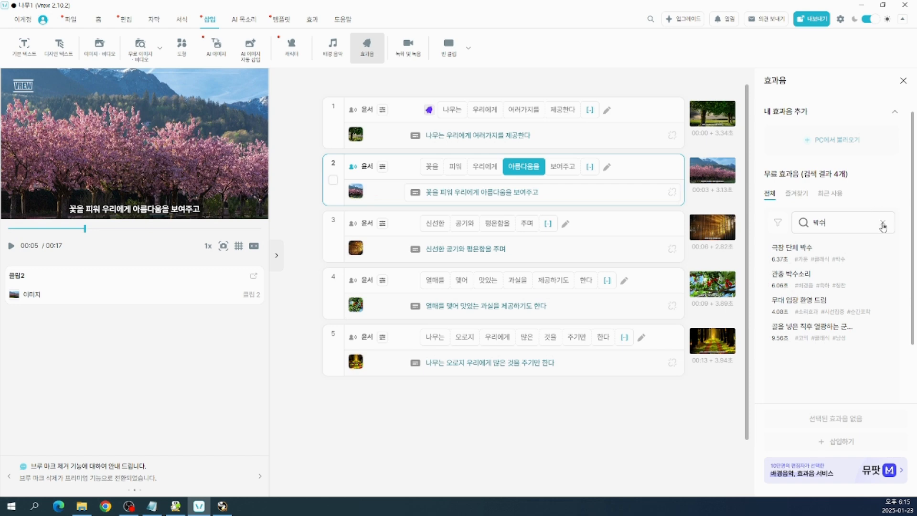
pyautogui.click(882, 101)
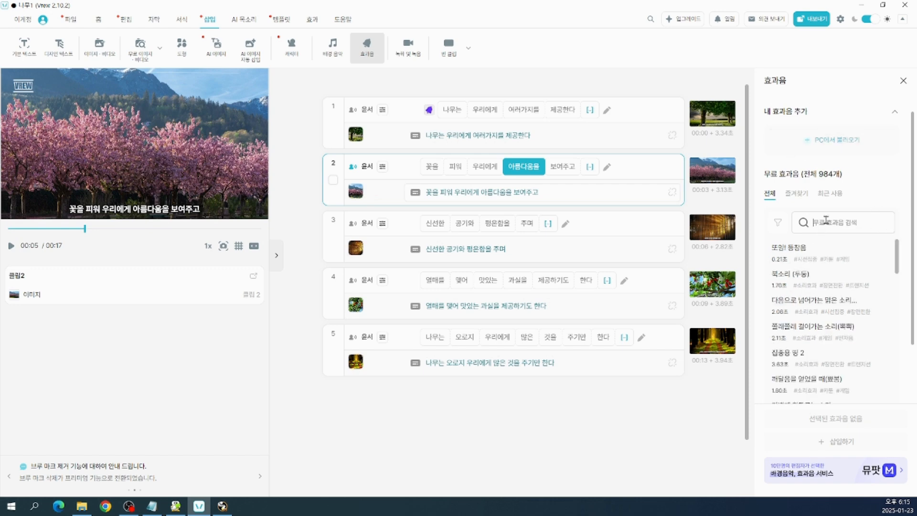
pyautogui.hotkey('alt', 'Tab')
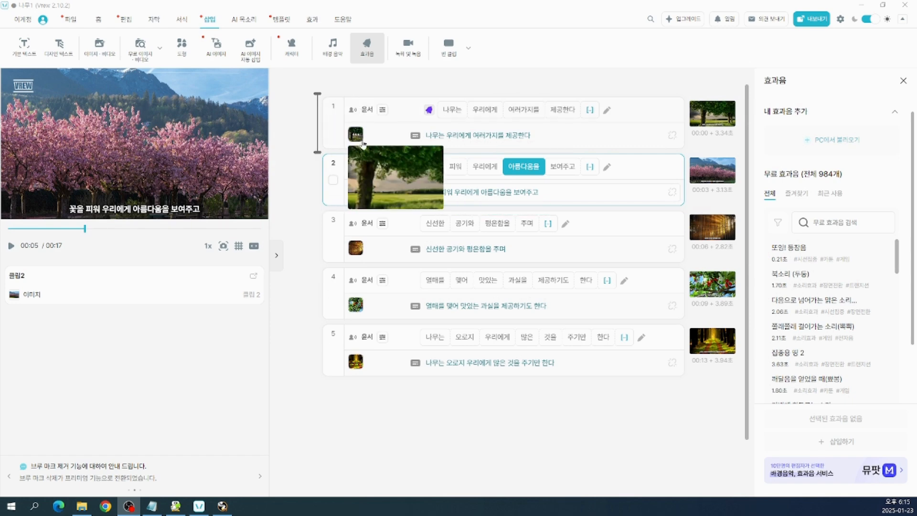
# Open the replacement dialog for clip 4's red fruit image, dismiss the Pro model offer and keep the Basic model.
pyautogui.moveTo(354, 198)
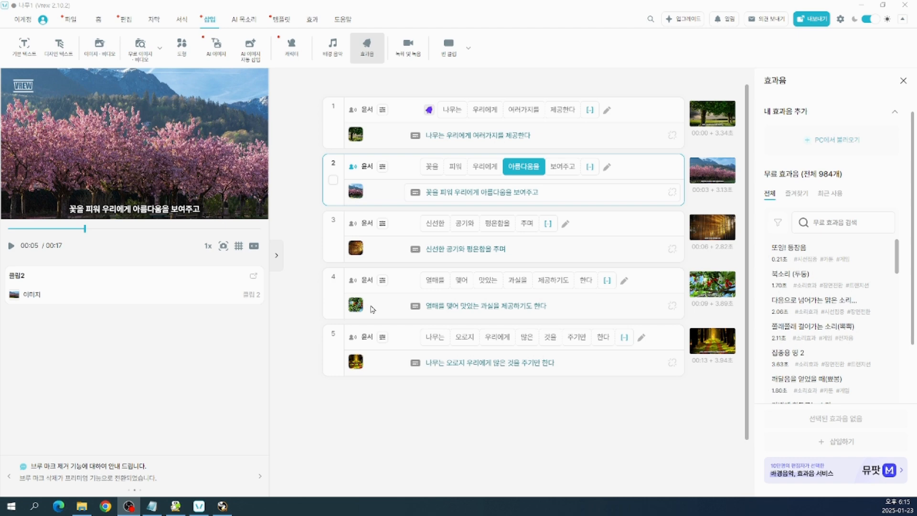
pyautogui.moveTo(355, 308)
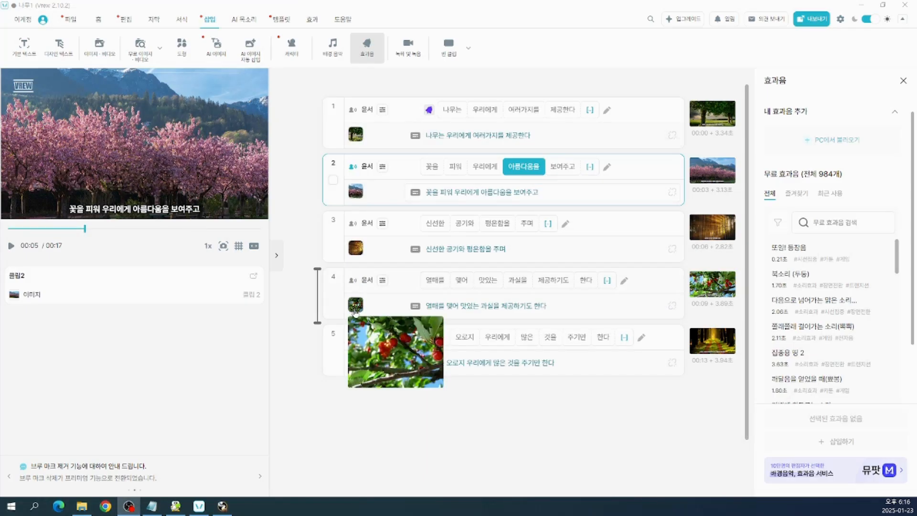
pyautogui.click(359, 299)
pyautogui.rightClick(355, 308)
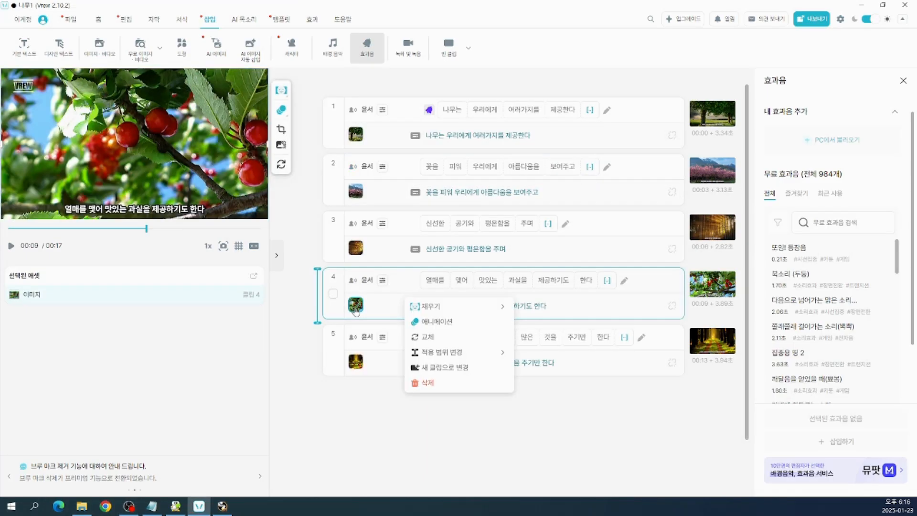
pyautogui.click(428, 338)
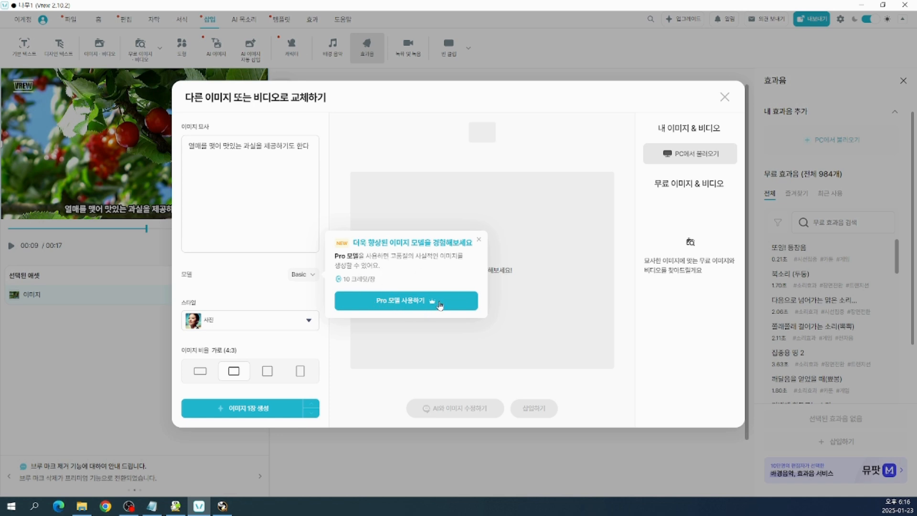
pyautogui.click(479, 240)
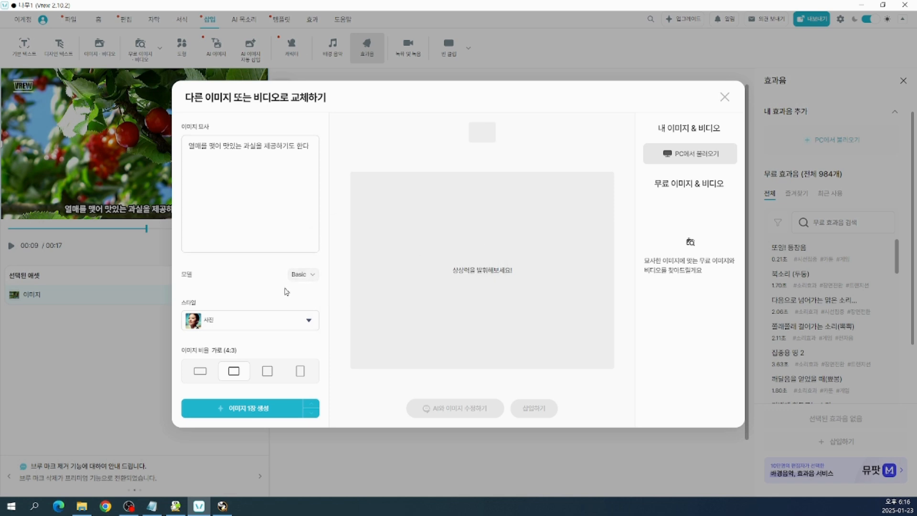
pyautogui.click(307, 275)
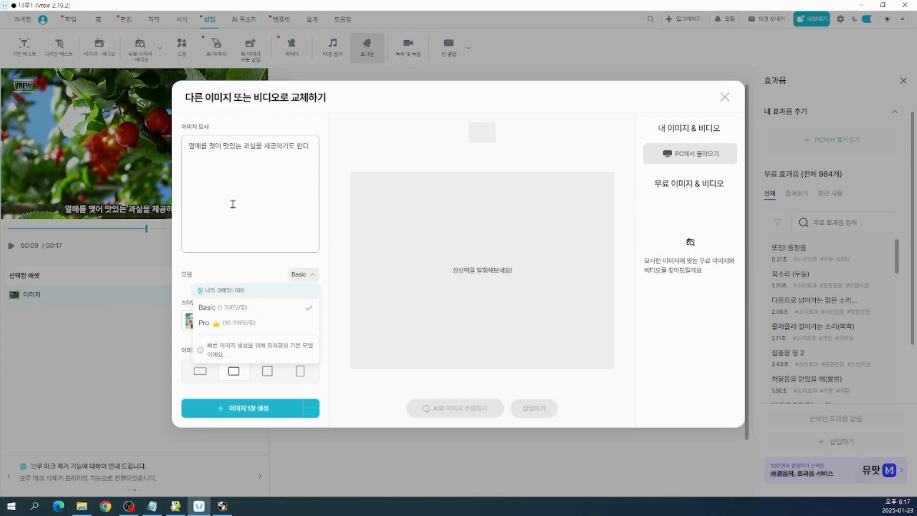
pyautogui.click(248, 189)
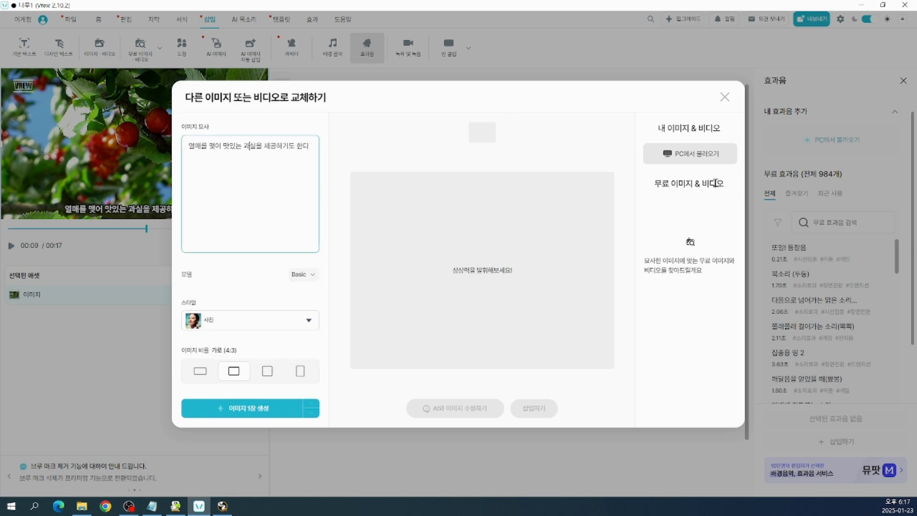
# Replace the image description with "복숭아나무에 열매가 많이 열려있는 모습".
pyautogui.click(699, 160)
pyautogui.press('ctrl')
pyautogui.press('ctrl')
pyautogui.moveTo(189, 147); pyautogui.dragTo(324, 159)
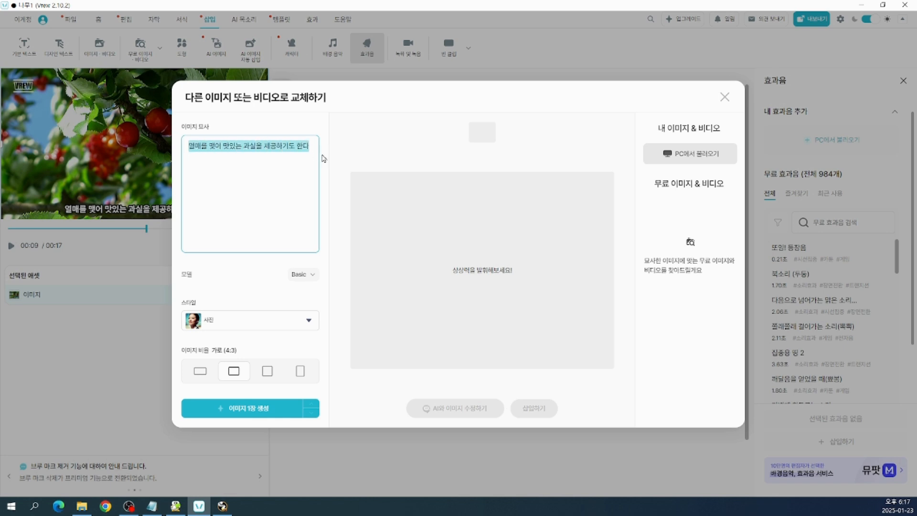
pyautogui.write('복')
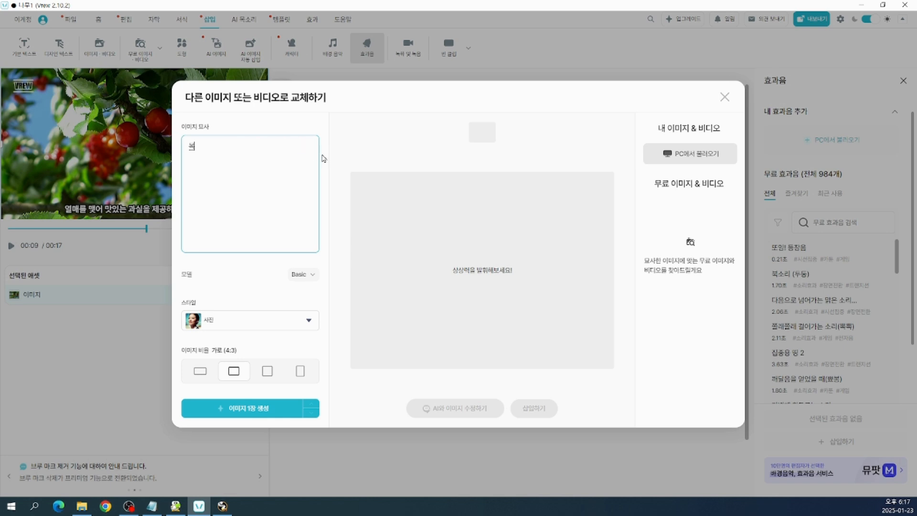
pyautogui.write('숭아나무가')
pyautogui.write(' 열매가 많이')
pyautogui.write(' 열')
pyautogui.write('려있는')
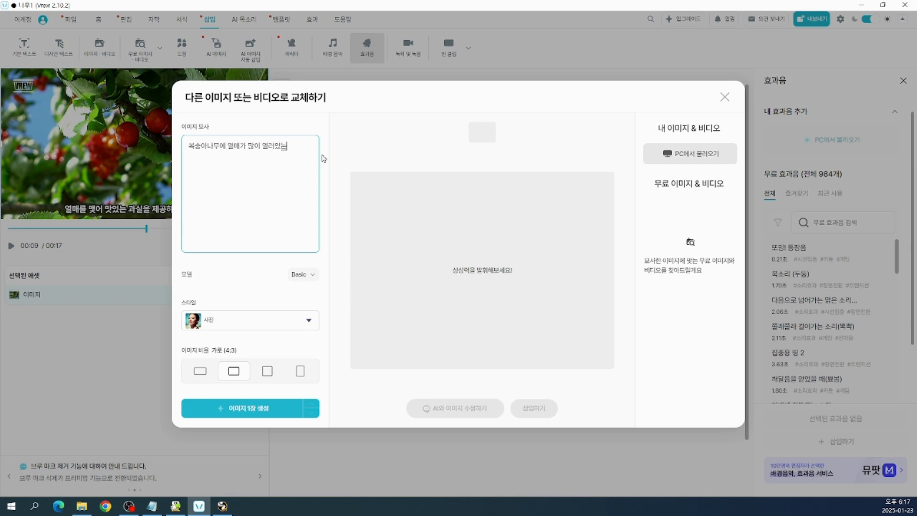
pyautogui.write(' 모습')
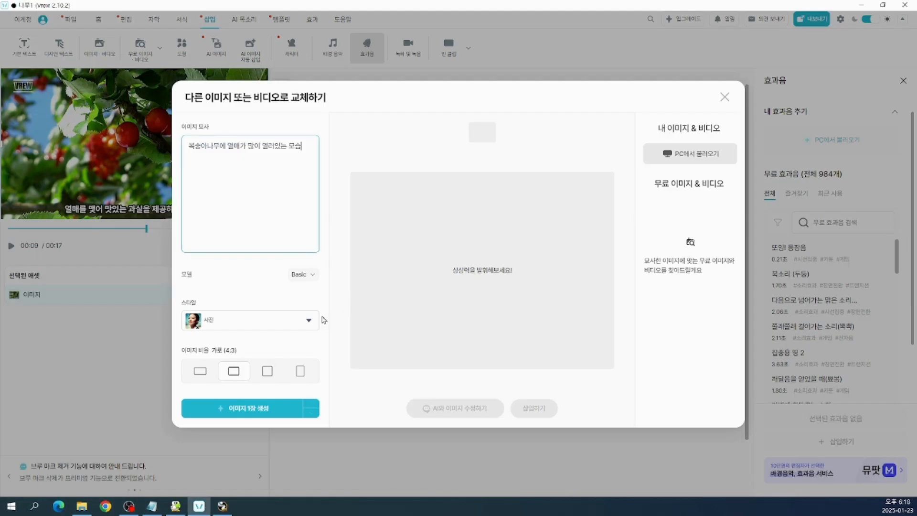
# Look through the image styles, keep 사진, set the image ratio to 와이드스크린 (16:9), and generate one image.
pyautogui.click(351, 283)
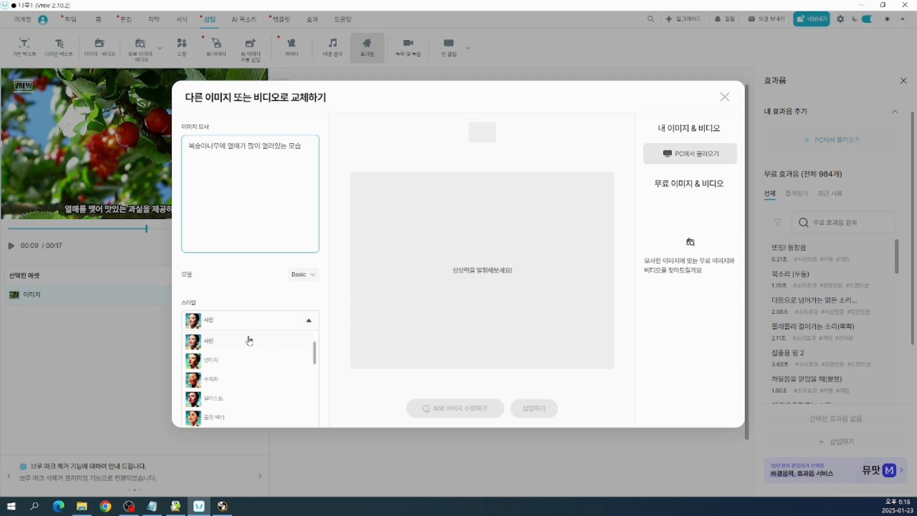
pyautogui.scroll(-2, 245, 340)
pyautogui.scroll(-3, 240, 353)
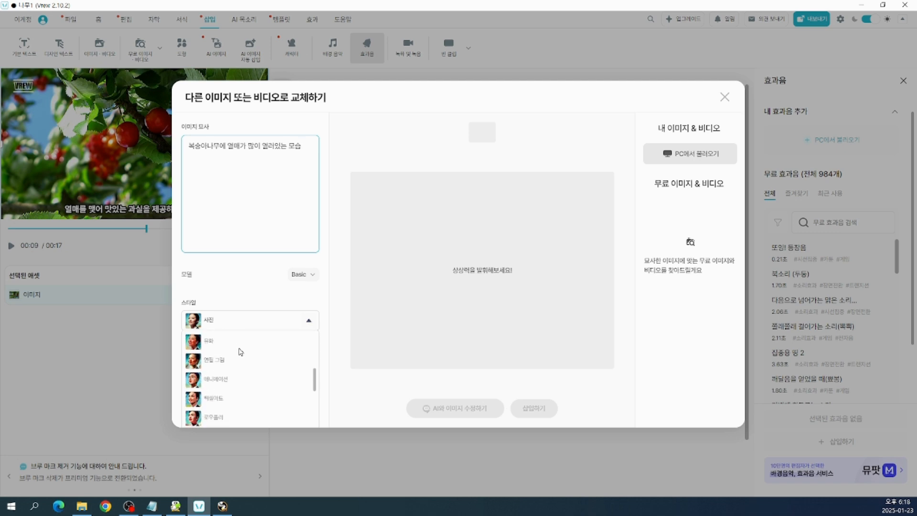
pyautogui.scroll(5, 244, 358)
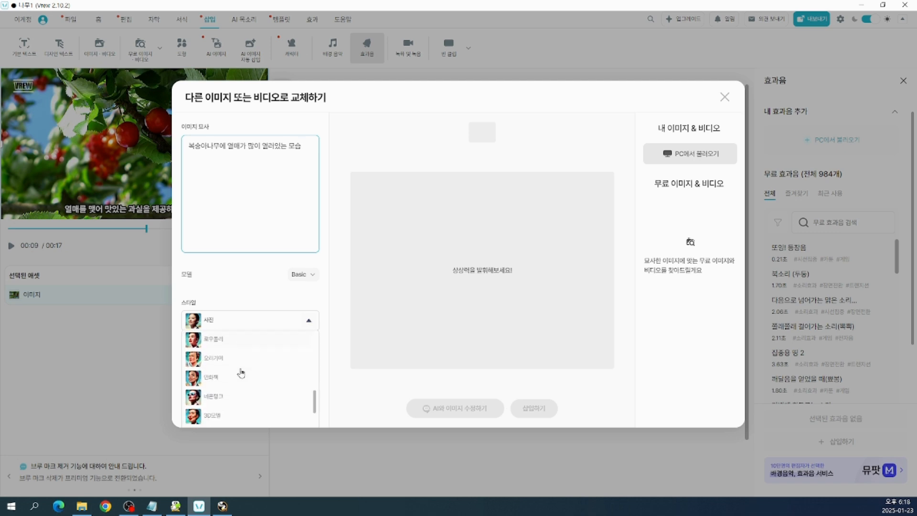
pyautogui.scroll(1, 244, 382)
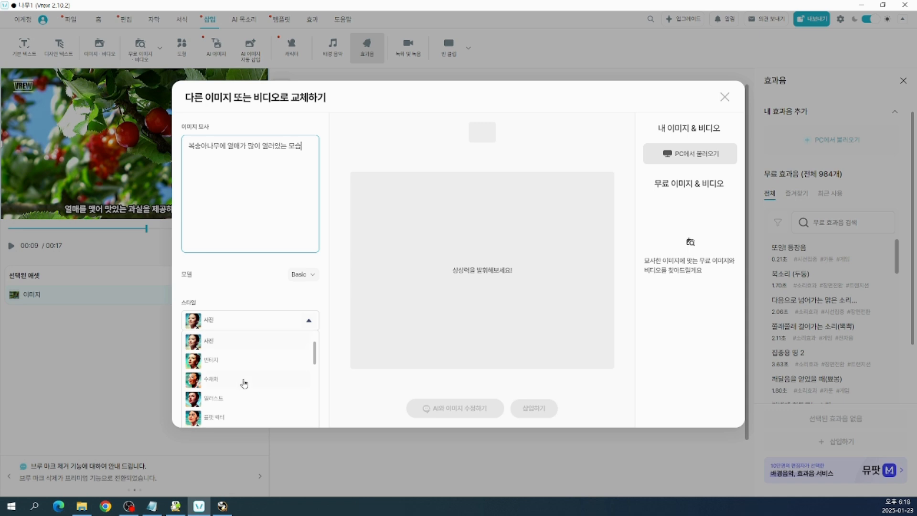
pyautogui.click(248, 321)
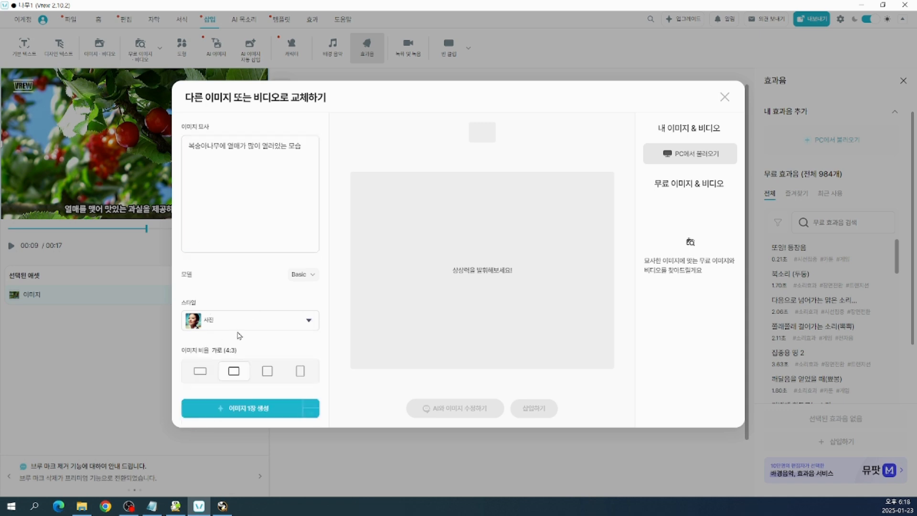
pyautogui.click(197, 375)
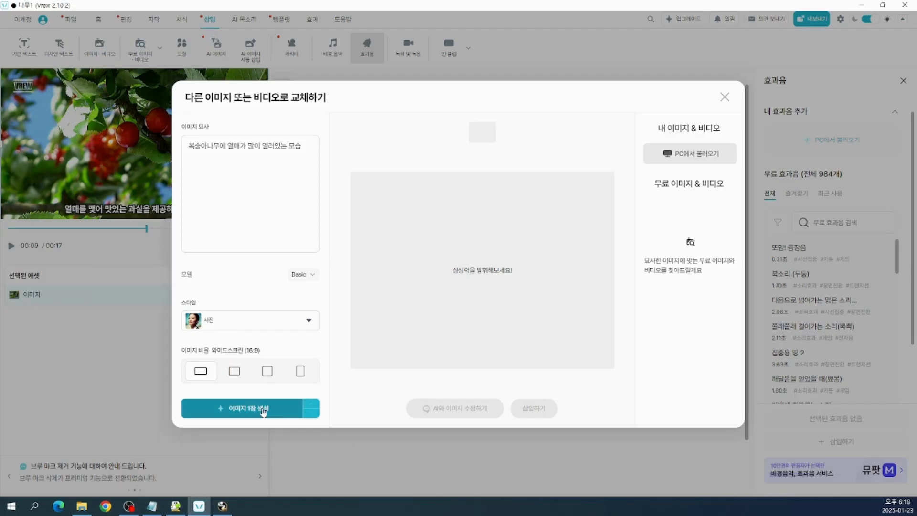
pyautogui.click(307, 428)
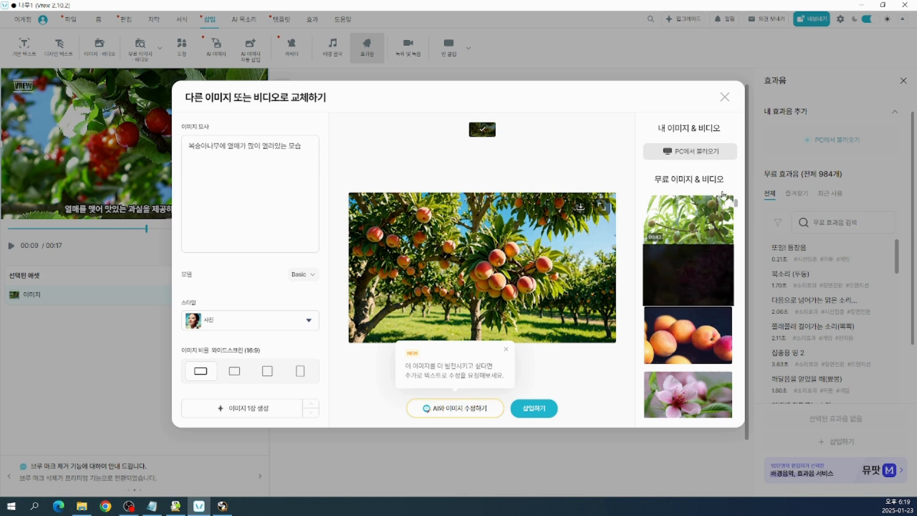
# Glance through the suggested free images and insert the generated peach tree image into clip 4.
pyautogui.scroll(-3, 709, 321)
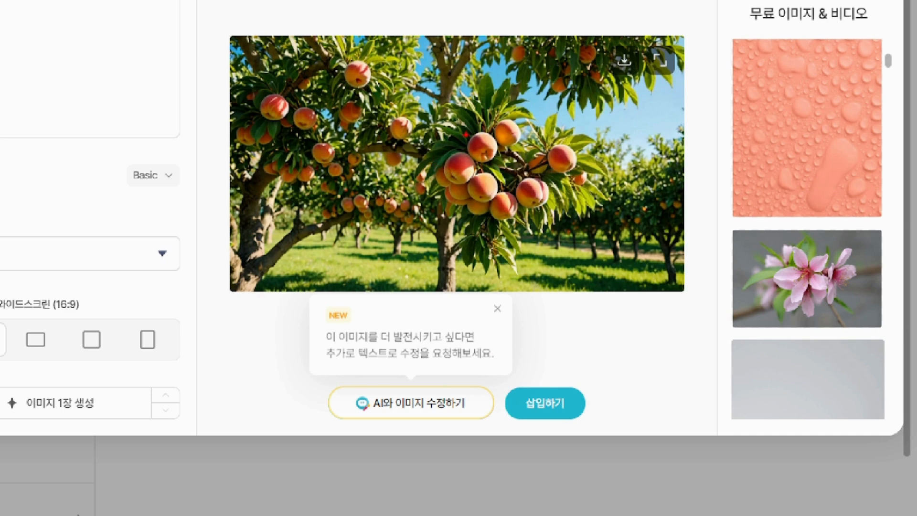
pyautogui.moveTo(499, 377)
pyautogui.mouseDown()
pyautogui.moveTo(524, 403)
pyautogui.moveTo(593, 429)
pyautogui.mouseUp()
pyautogui.moveTo(556, 375); pyautogui.dragTo(580, 342)
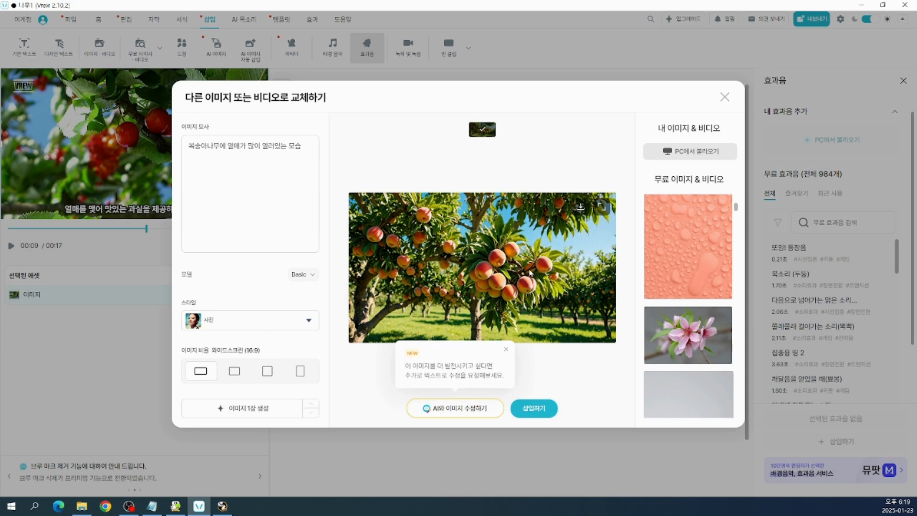
pyautogui.click(545, 410)
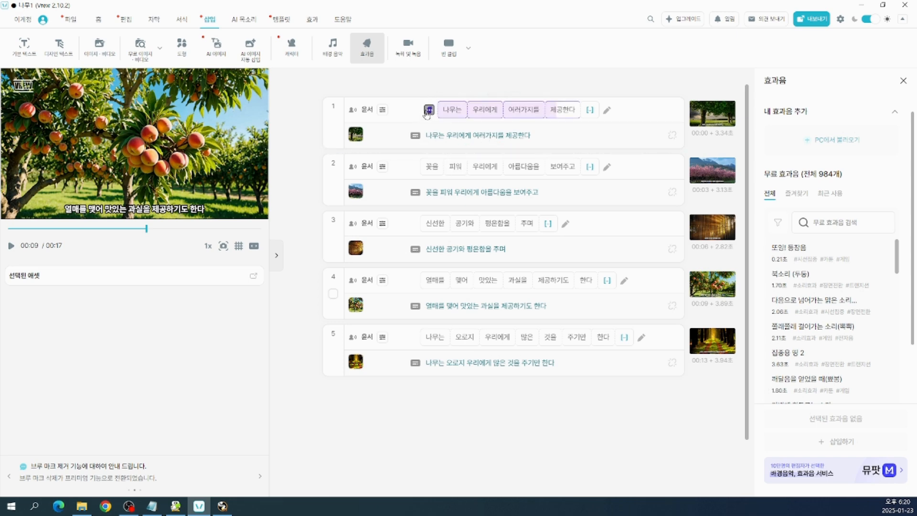
pyautogui.click(428, 120)
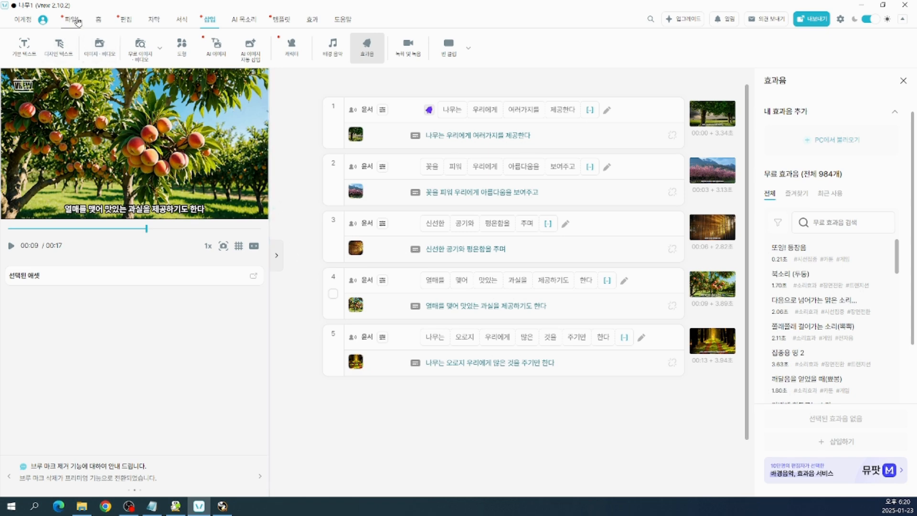
# Save the project as 나무프로젝트 in the vrew folder under 다운로드.
pyautogui.click(77, 21)
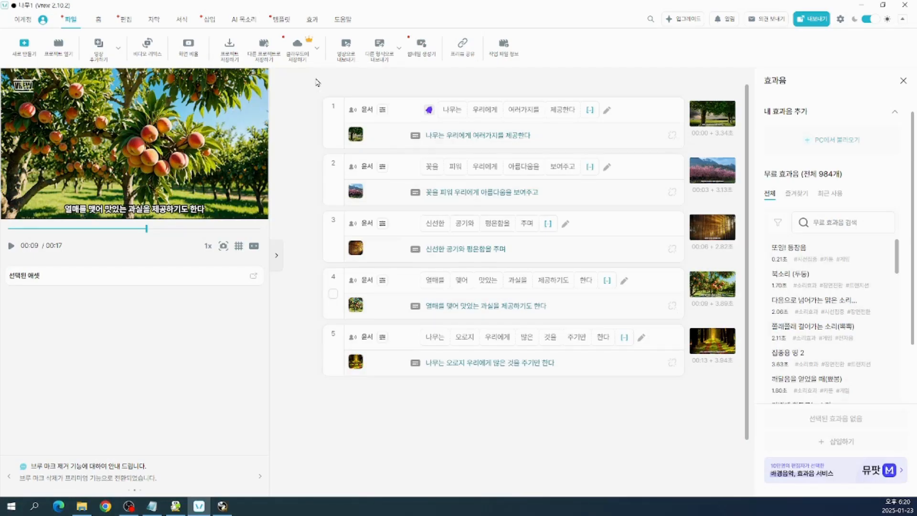
pyautogui.click(230, 50)
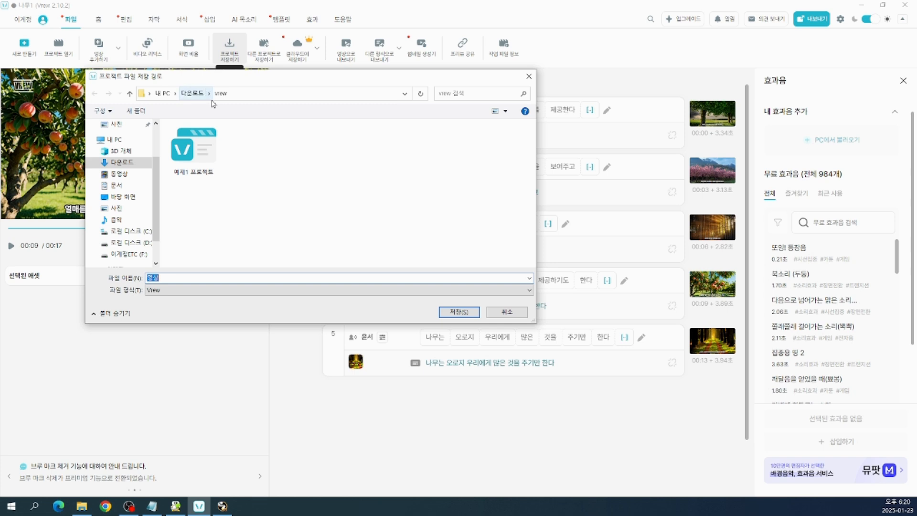
pyautogui.write('sk')
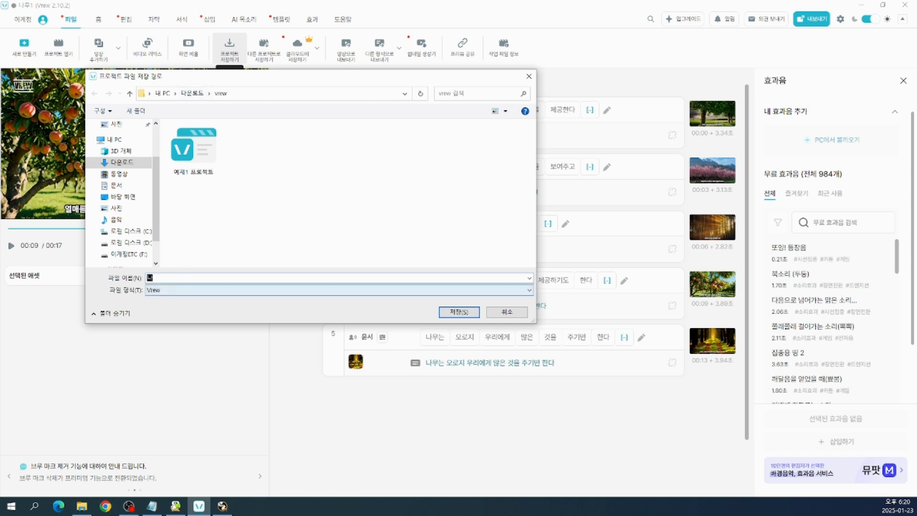
pyautogui.write('anvmfhwprxm')
pyautogui.click(206, 280)
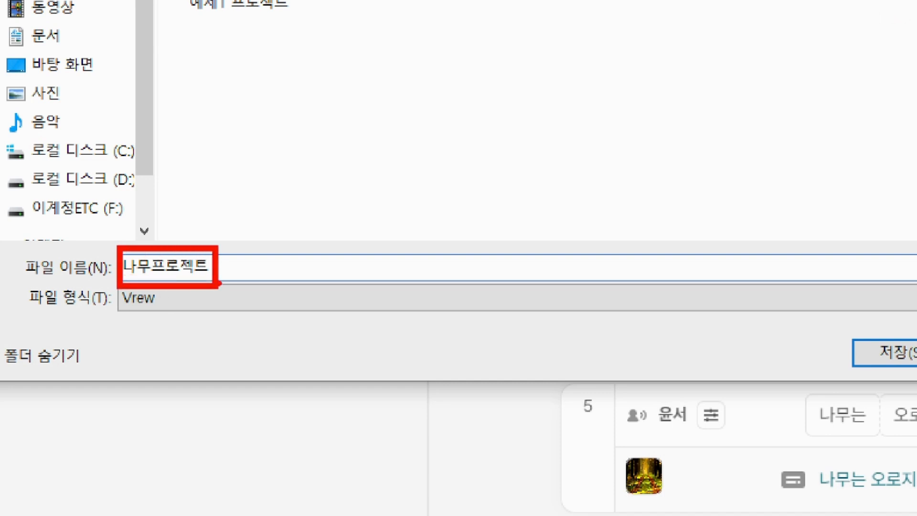
pyautogui.press('Escape')
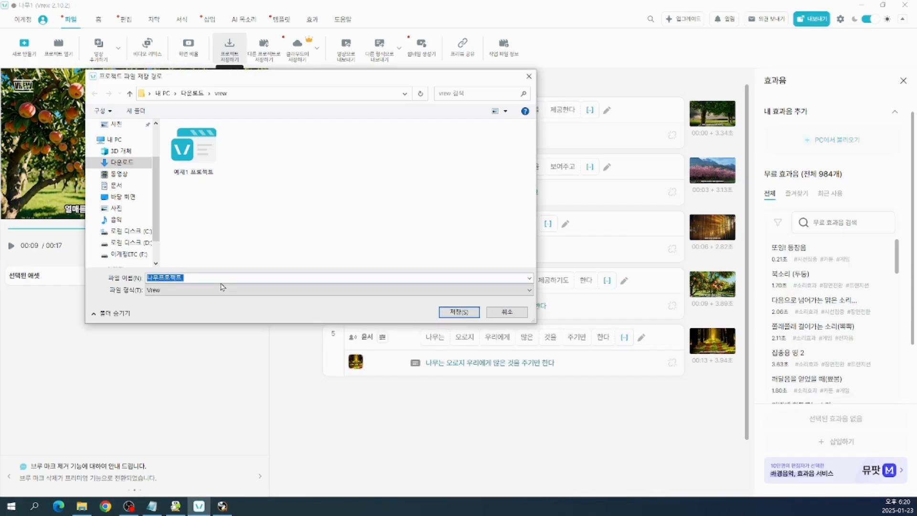
pyautogui.click(204, 275)
pyautogui.click(462, 316)
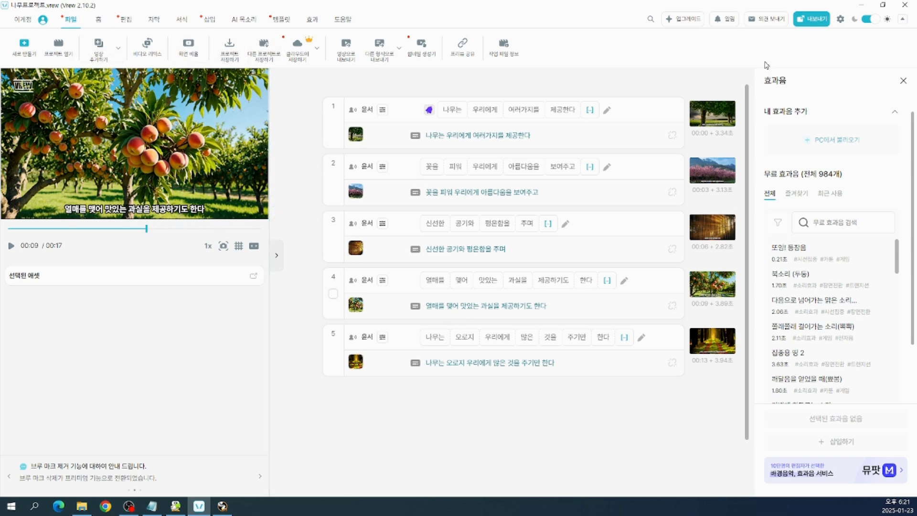
# Start an mp4 video export of all scenes and clips at the original 1920 x 1080 resolution.
pyautogui.click(821, 21)
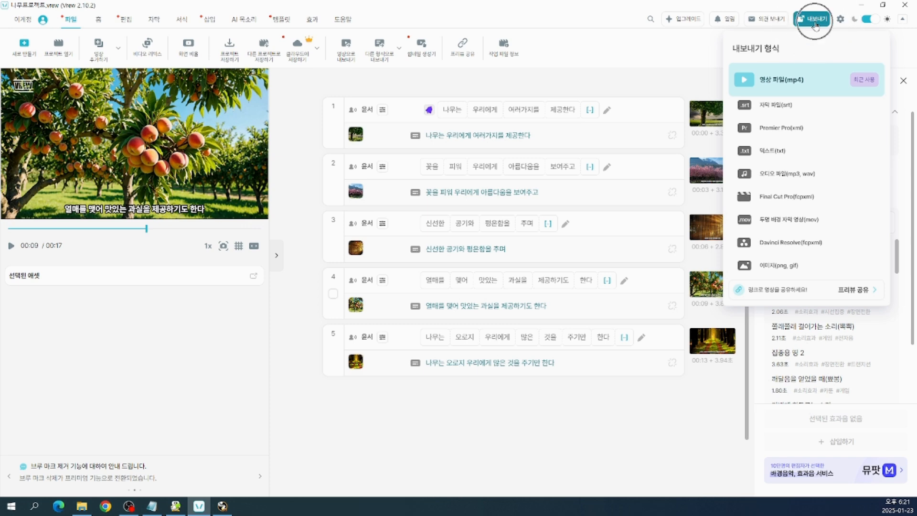
pyautogui.click(776, 90)
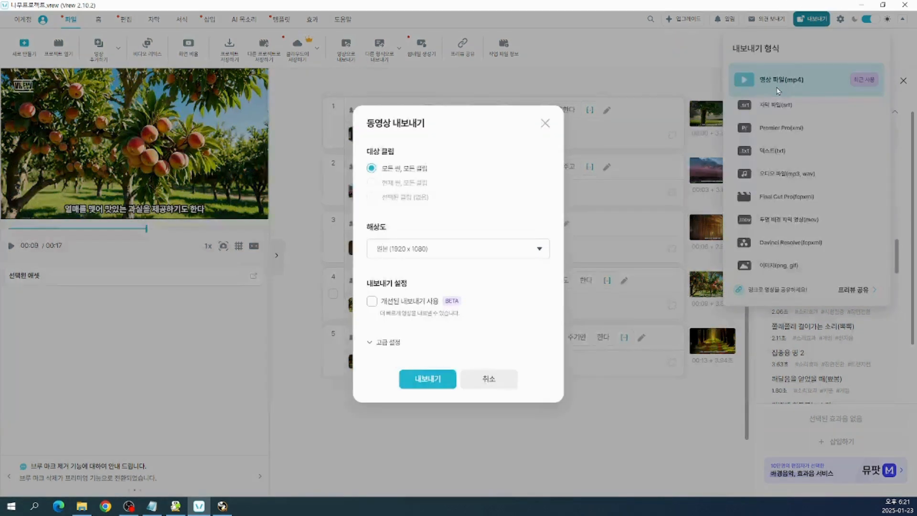
pyautogui.click(435, 380)
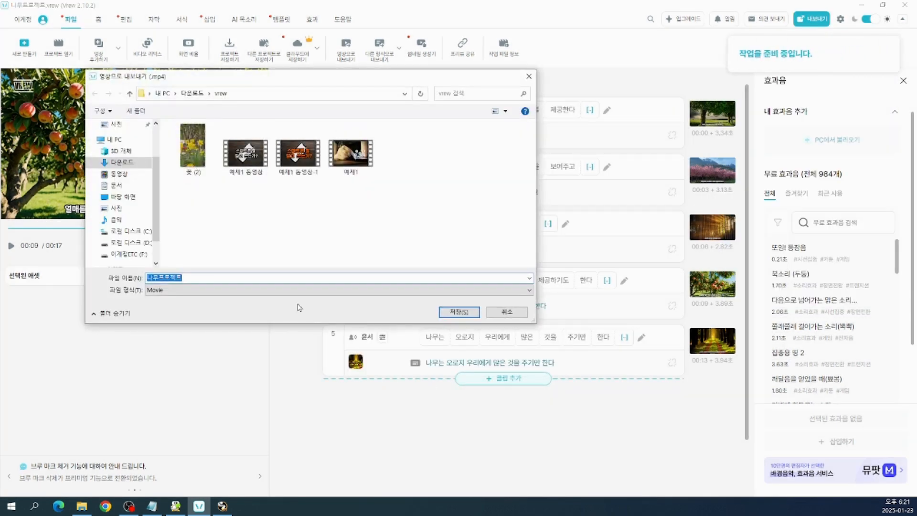
# Save the exported video as 나무동영상 in the vrew folder, then open that folder to check the file and close it.
pyautogui.click(205, 276)
pyautogui.press('BackSpace')
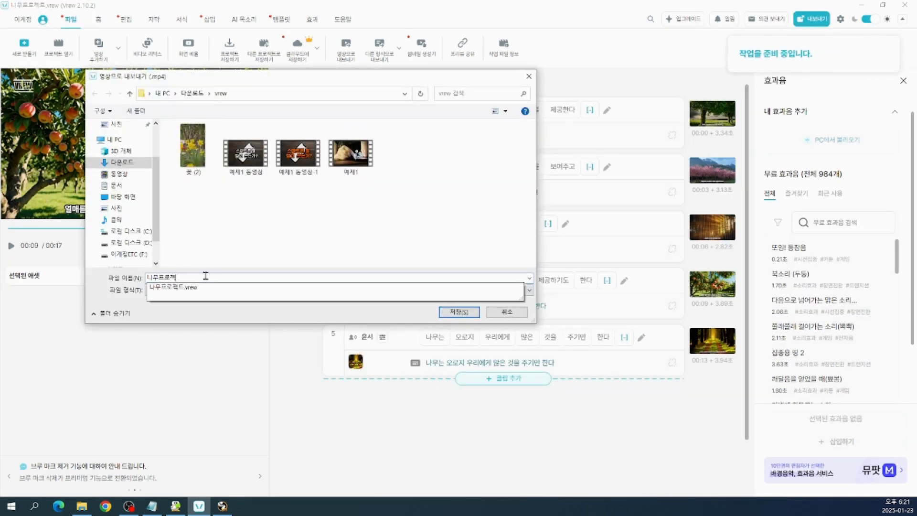
pyautogui.press('BackSpace')
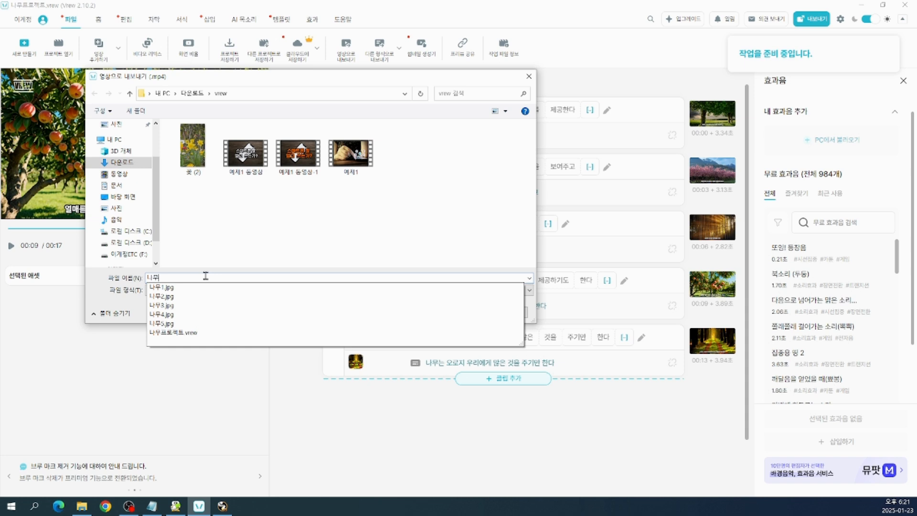
pyautogui.write('eh')
pyautogui.press('BackSpace')
pyautogui.write('동영상')
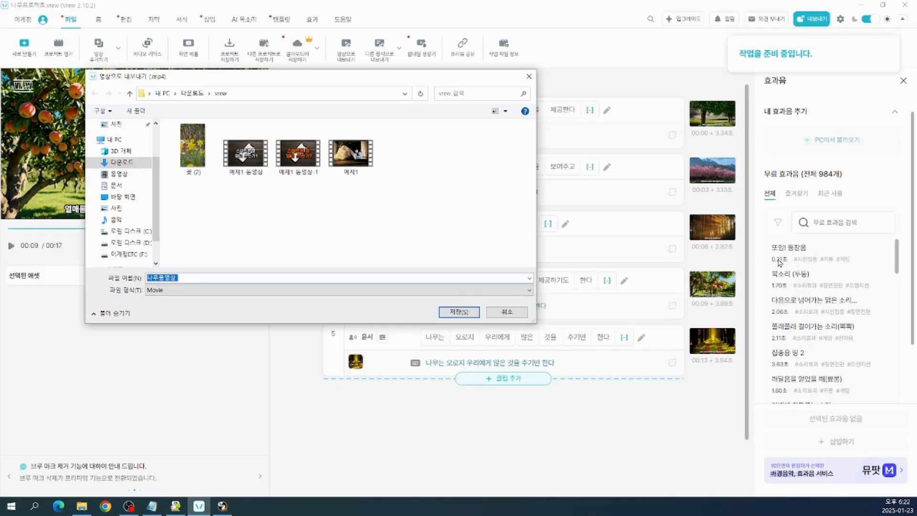
pyautogui.click(445, 313)
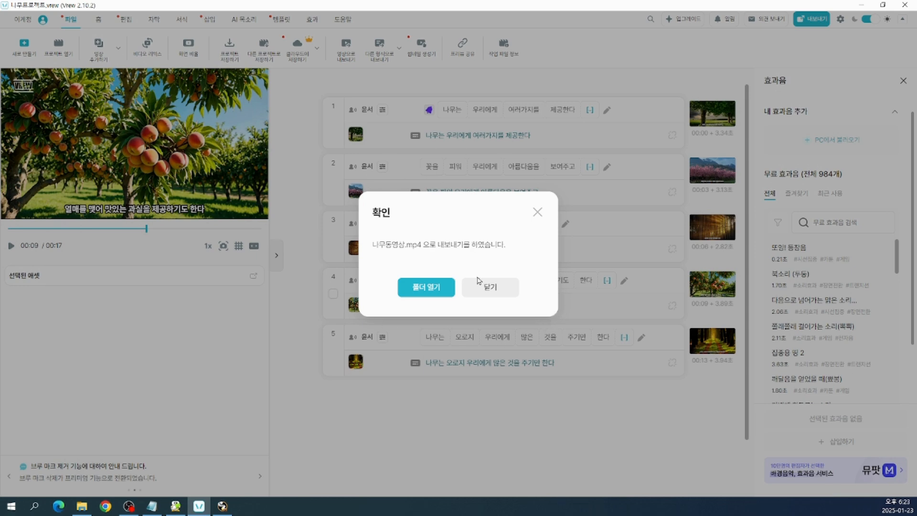
pyautogui.click(429, 287)
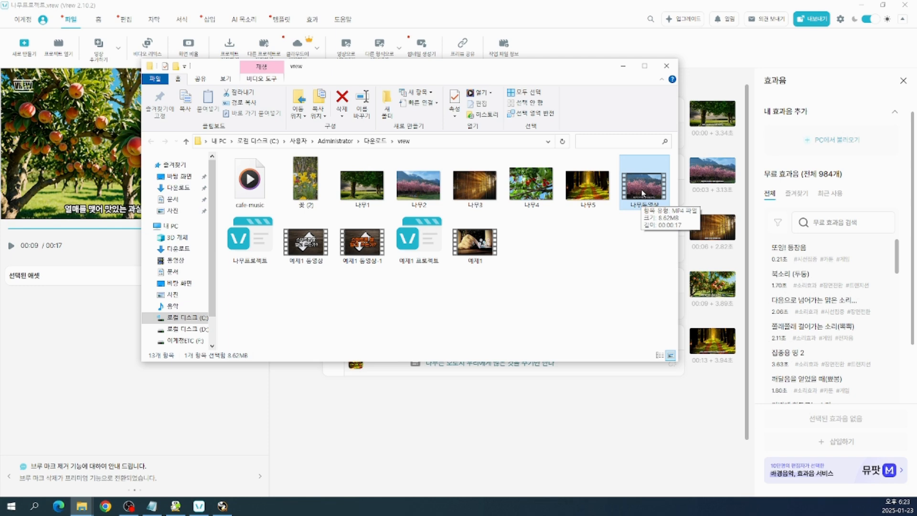
pyautogui.click(667, 67)
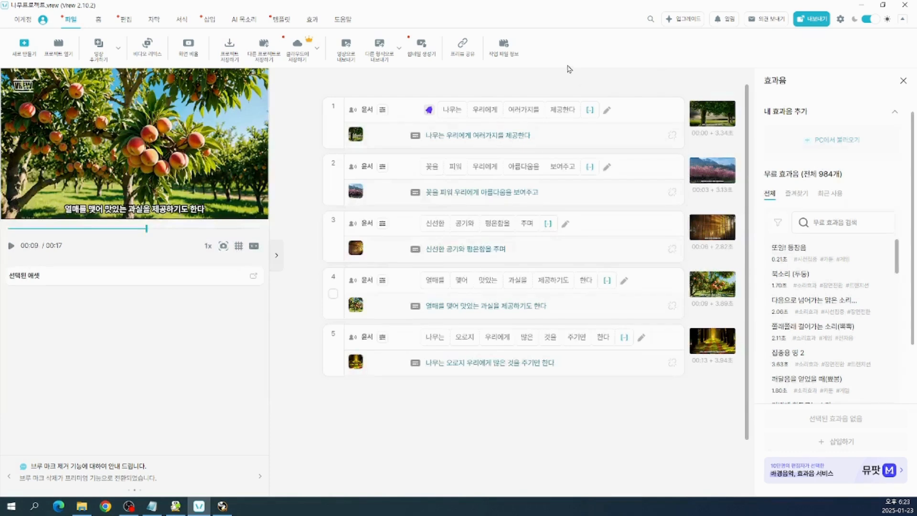